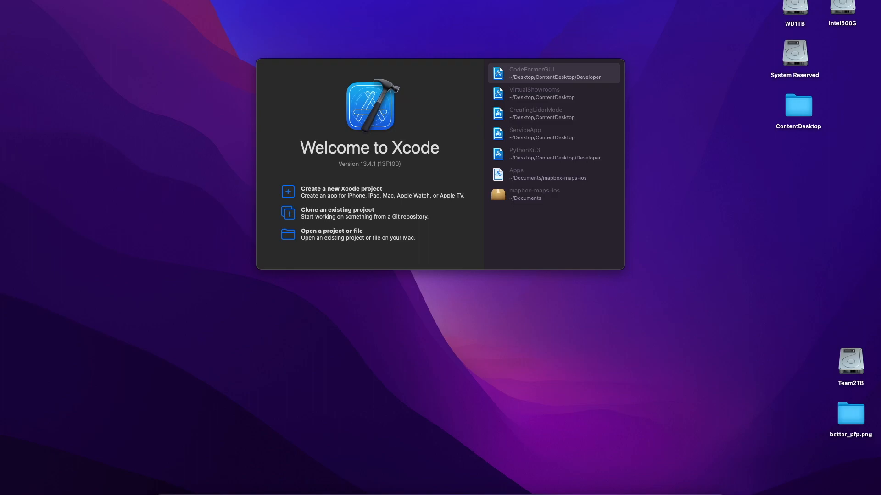
Step: Review the CodeFormer face-cropping and face restoration command lines in the browser
key(super+Tab)
scroll(370, 216, up, 5)
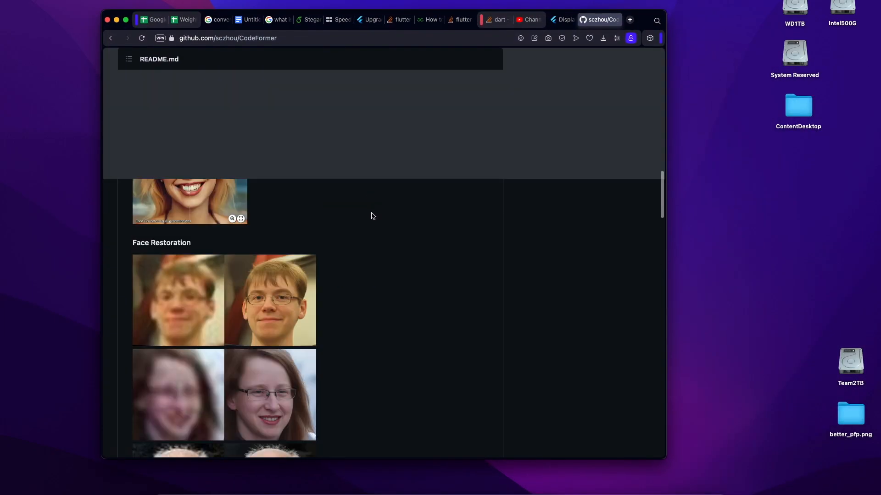
scroll(370, 217, up, 10)
scroll(365, 255, up, 3)
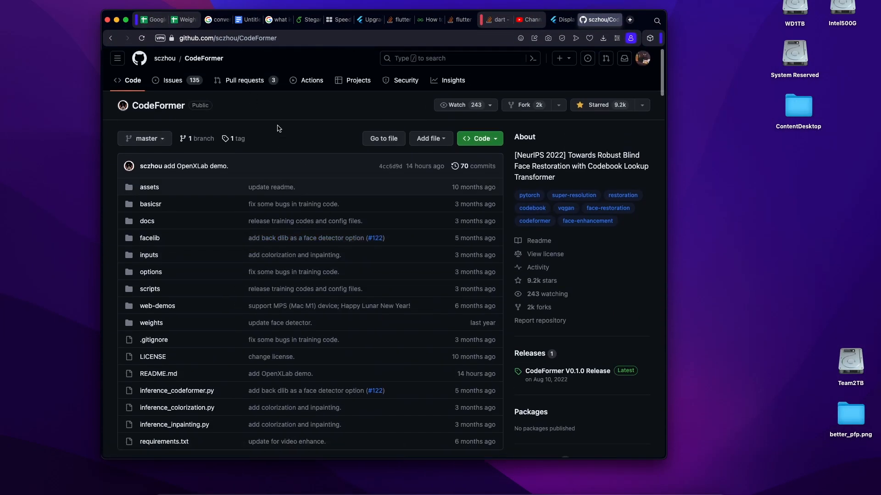
scroll(278, 128, down, 10)
scroll(302, 165, down, 2)
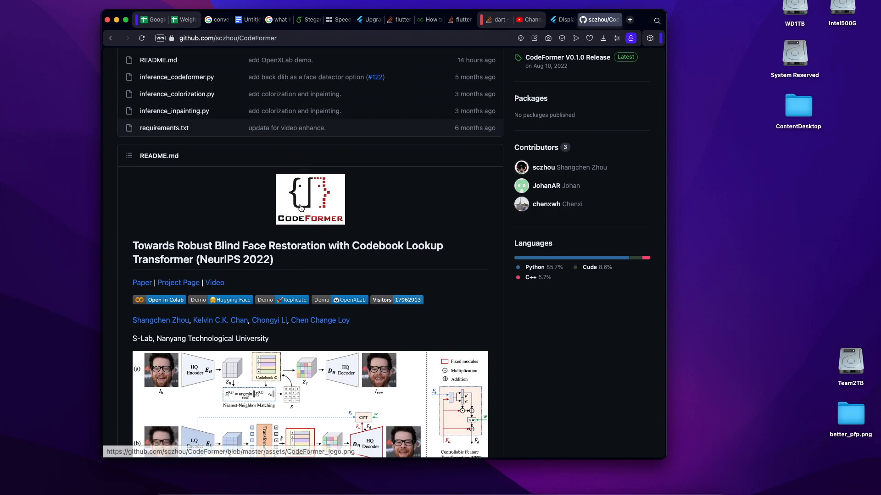
scroll(301, 208, down, 1)
scroll(354, 234, down, 6)
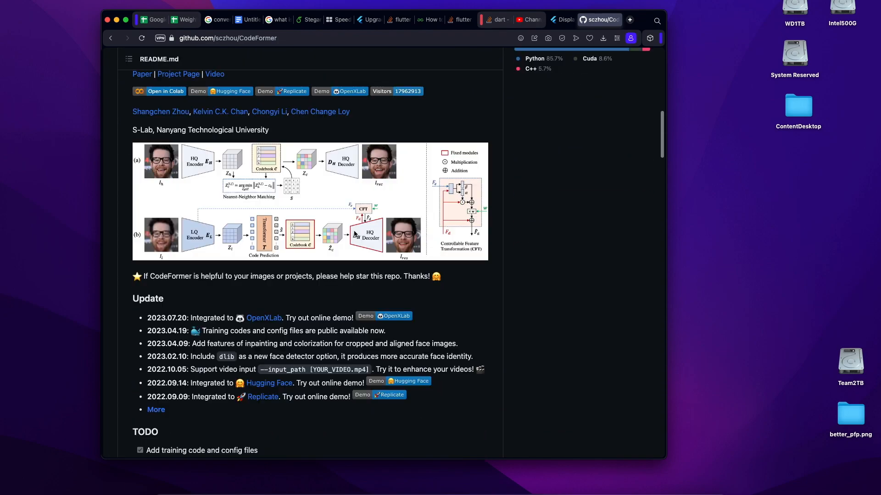
scroll(355, 234, down, 5)
scroll(310, 261, down, 4)
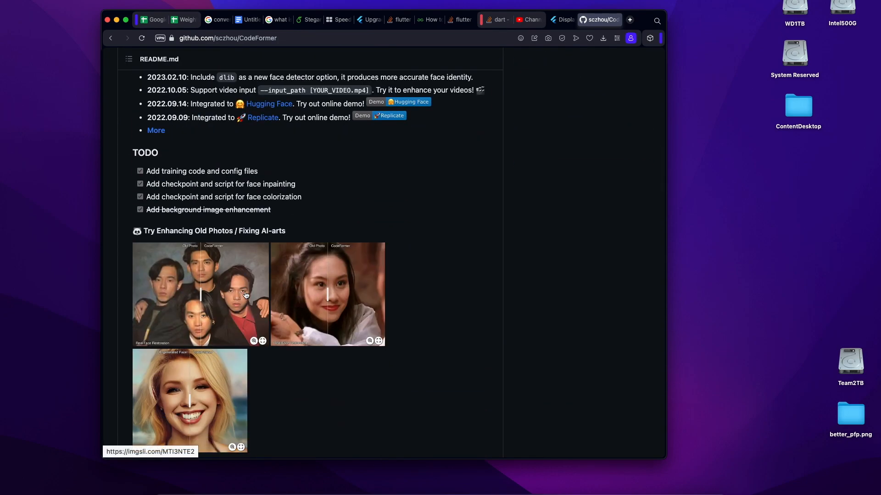
scroll(245, 295, down, 5)
scroll(268, 282, down, 5)
scroll(275, 279, down, 5)
scroll(281, 276, down, 2)
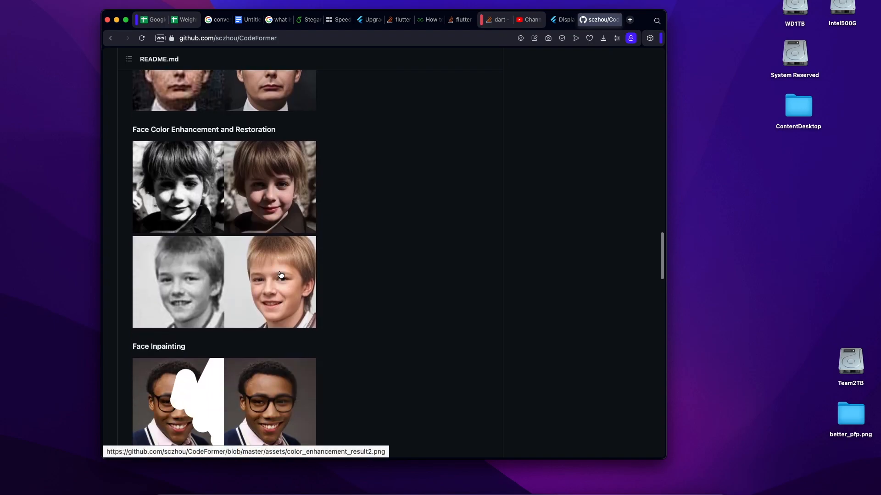
scroll(281, 276, down, 5)
scroll(282, 254, down, 5)
scroll(284, 248, down, 2)
scroll(282, 271, down, 2)
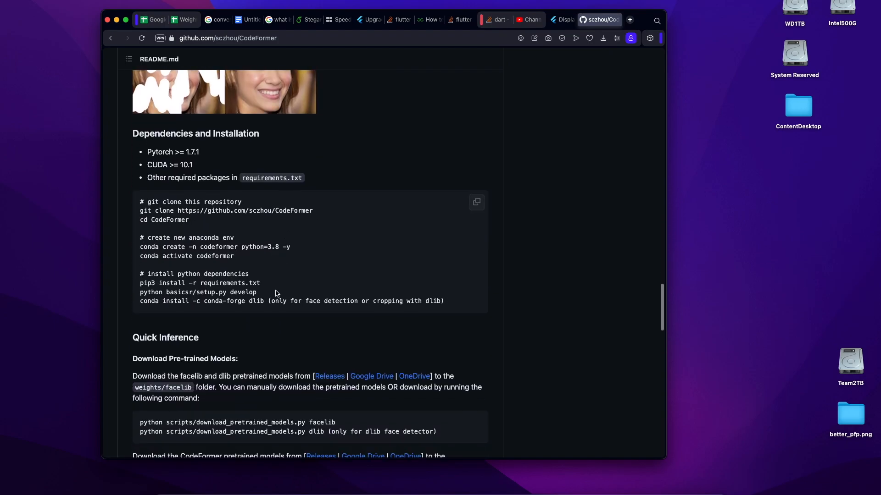
scroll(287, 248, down, 2)
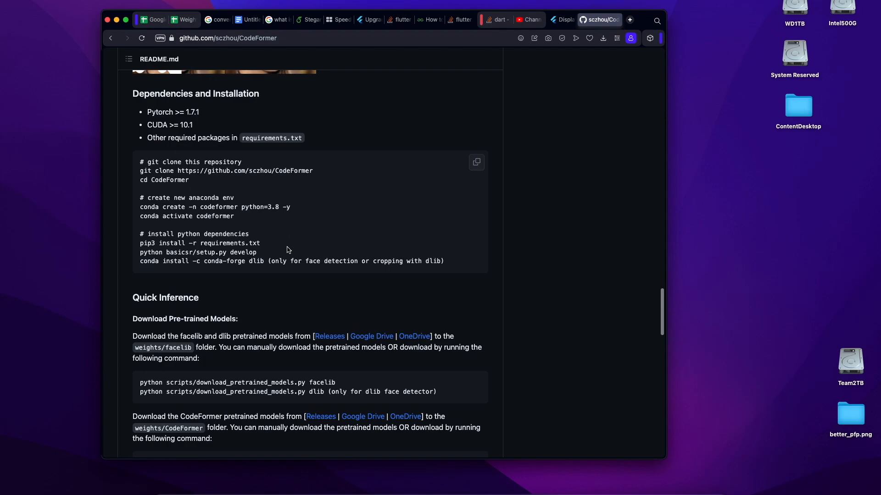
scroll(287, 249, down, 1)
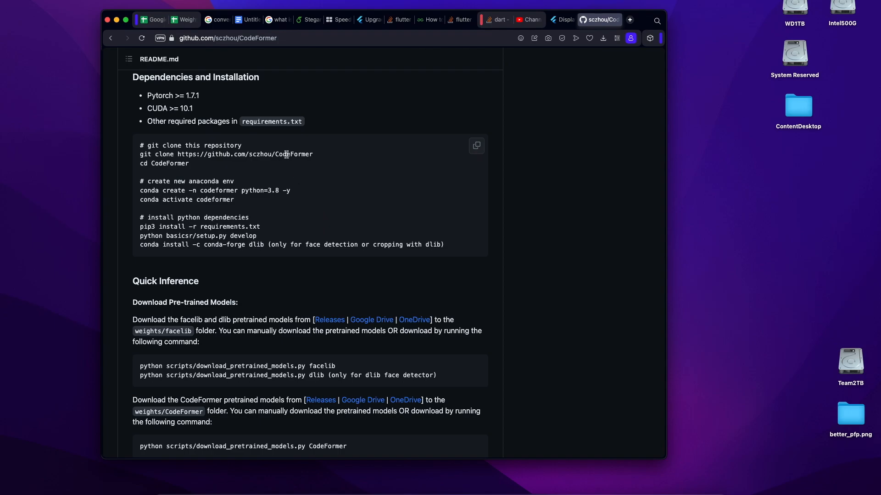
scroll(287, 214, up, 1)
scroll(287, 227, down, 3)
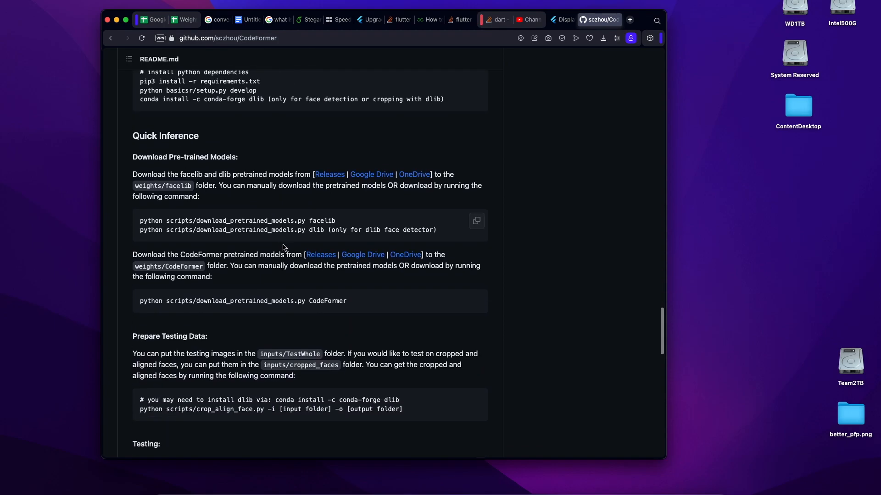
scroll(296, 261, down, 2)
scroll(301, 285, down, 5)
scroll(327, 233, up, 1)
scroll(311, 158, up, 1)
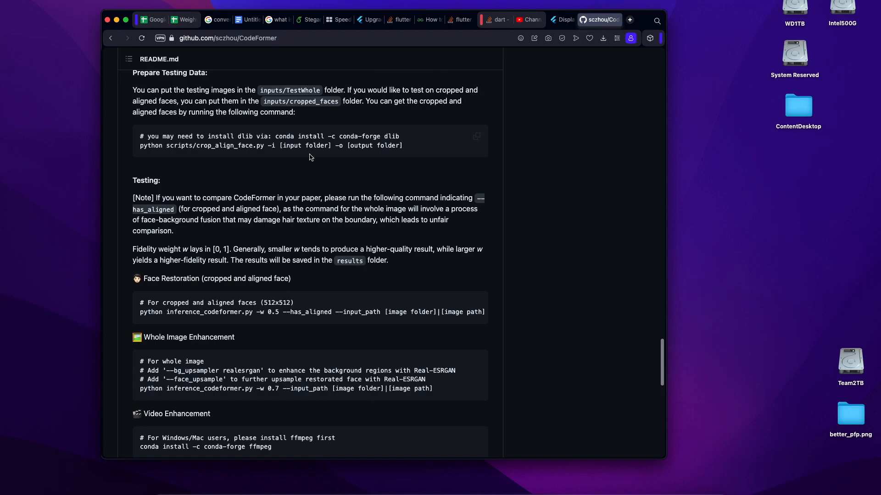
drag(403, 146, 139, 146)
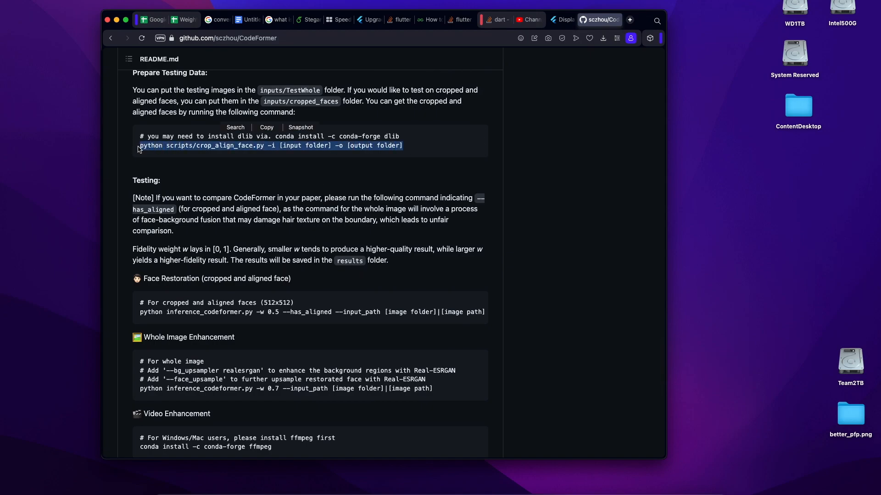
click(153, 144)
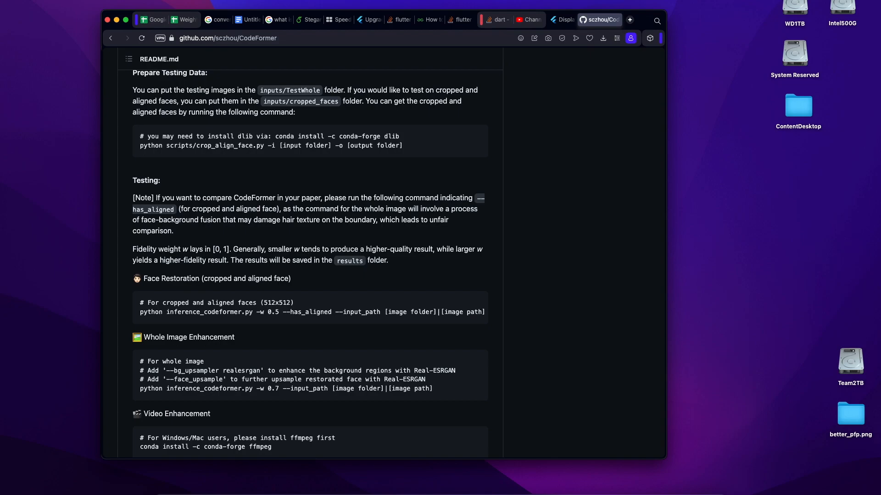
triple_click(299, 312)
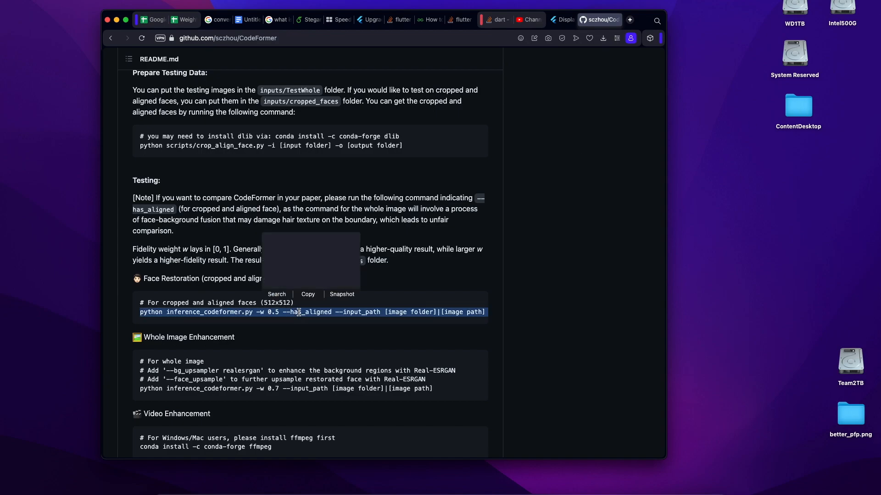
click(308, 294)
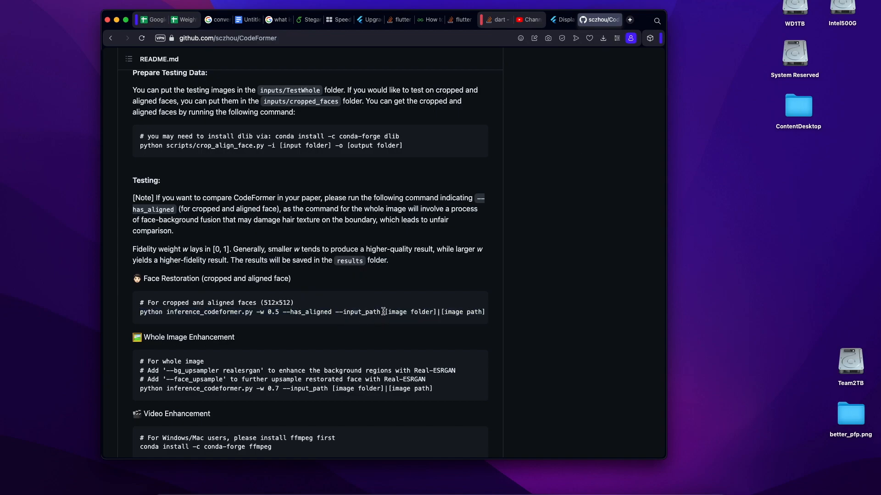
mouse_move(384, 311)
mouse_down()
mouse_move(433, 311)
mouse_move(386, 312)
mouse_up()
click(435, 312)
click(386, 312)
drag(141, 312, 497, 321)
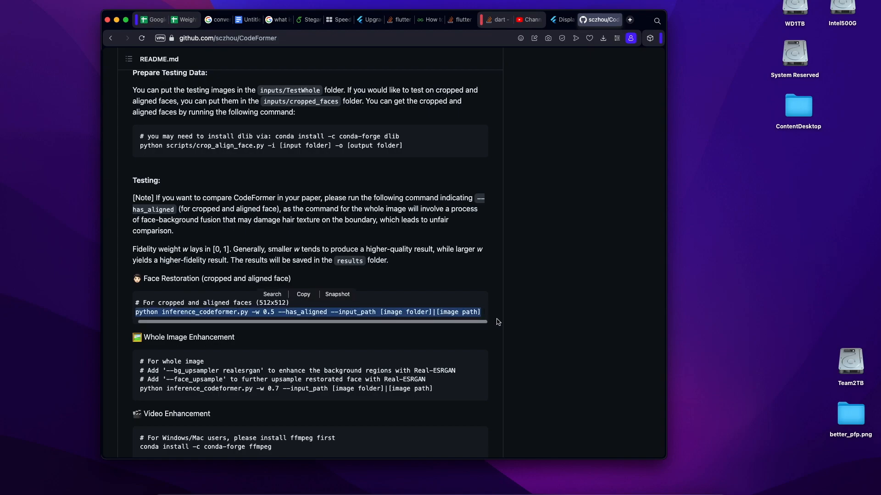
click(303, 294)
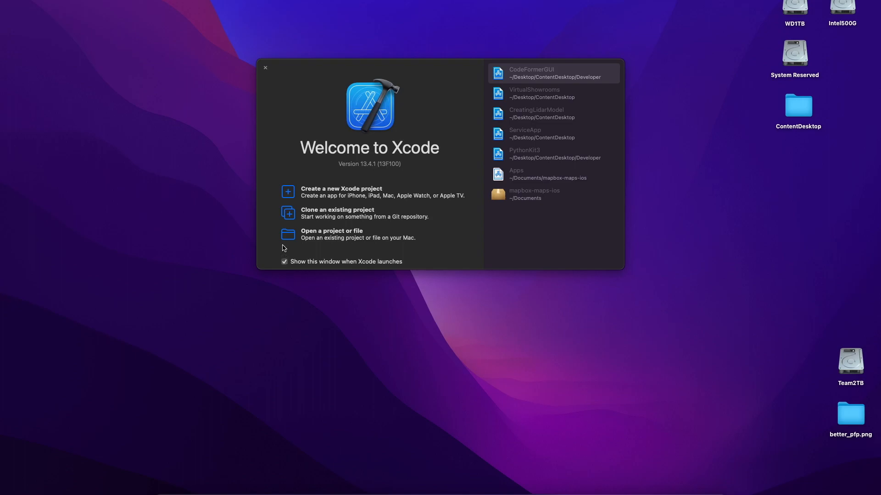
Step: Create a new macOS App project named ExecuteTerminalCommand in the Developer folder
click(336, 191)
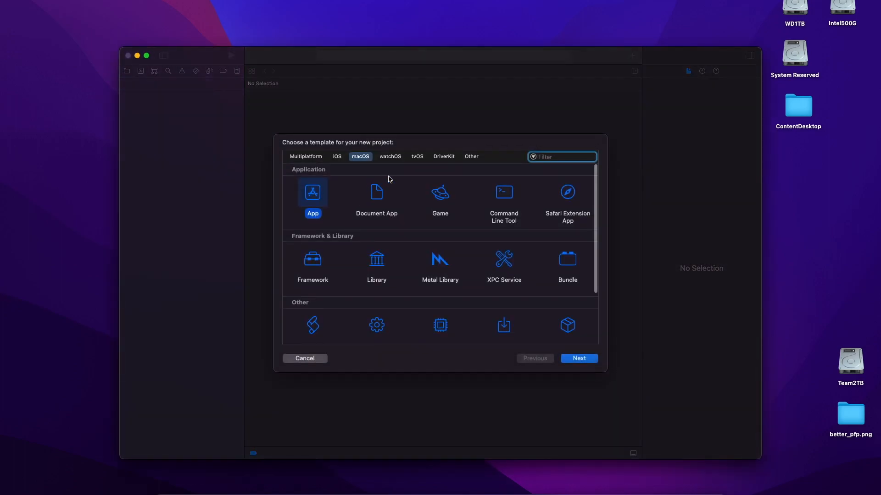
click(579, 358)
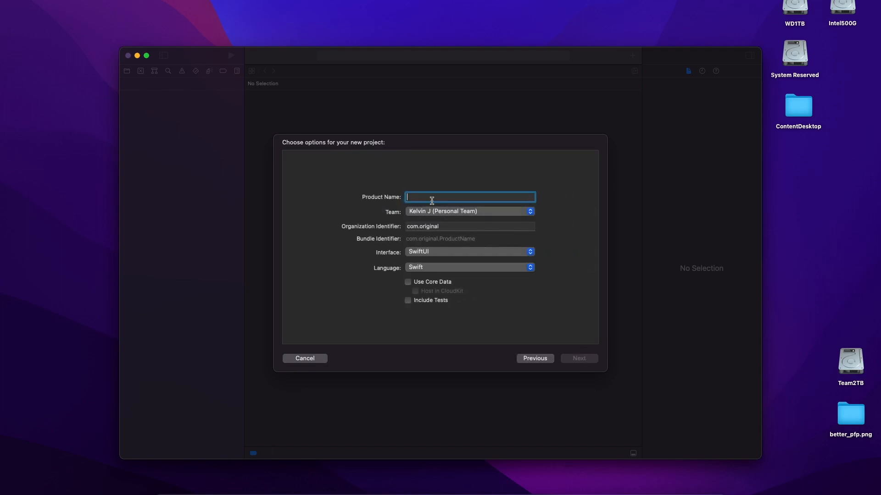
text(ExecuteTerminalC)
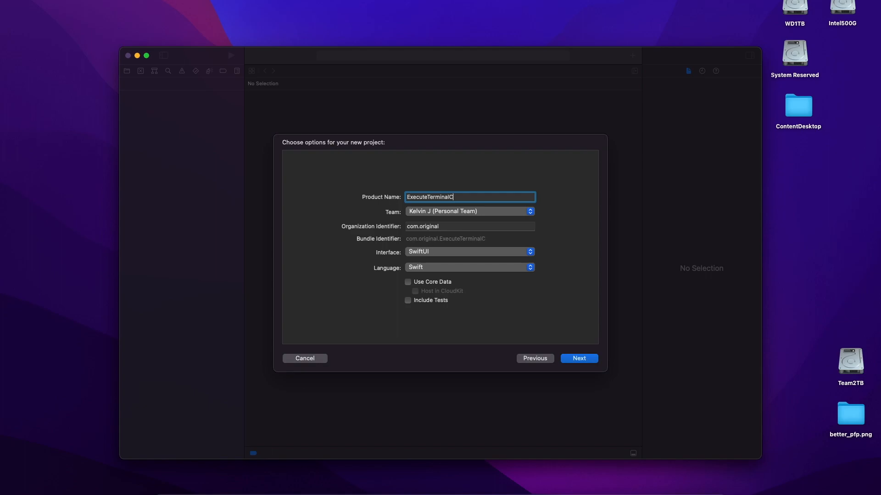
text(ommand)
click(580, 358)
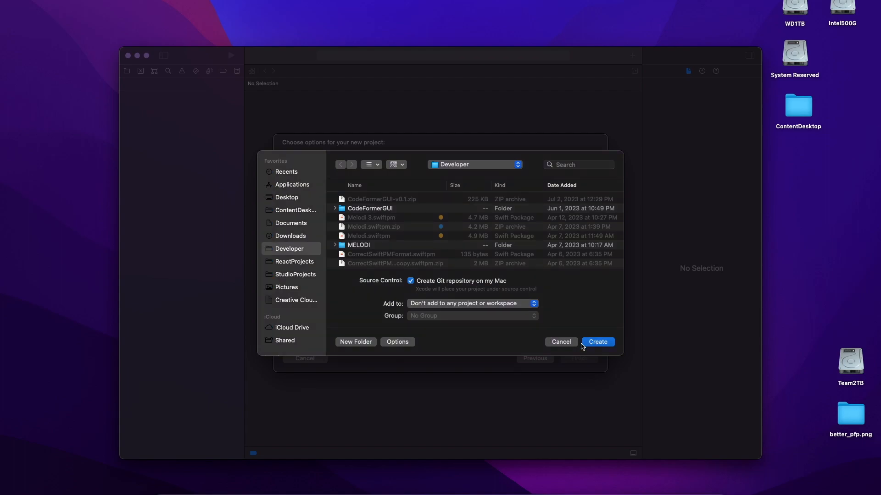
click(597, 342)
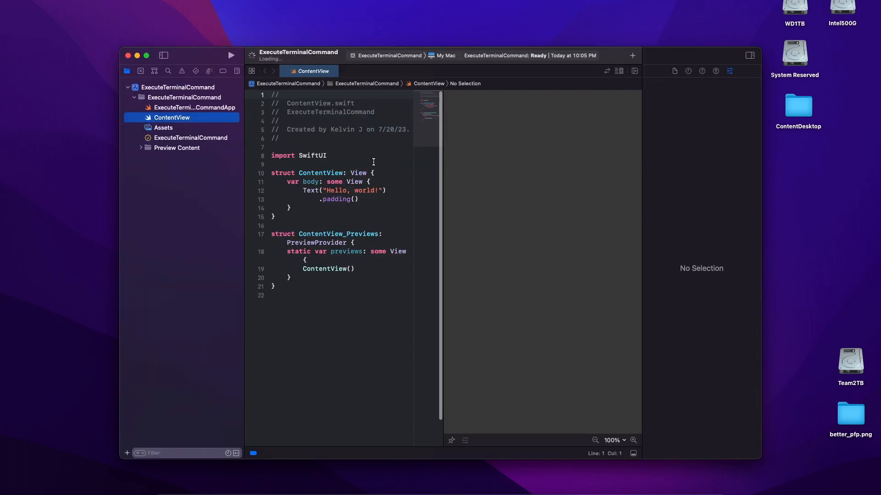
Step: Switch to Show Editor Only so ContentView.swift fills the editor, caret on line 10
click(634, 72)
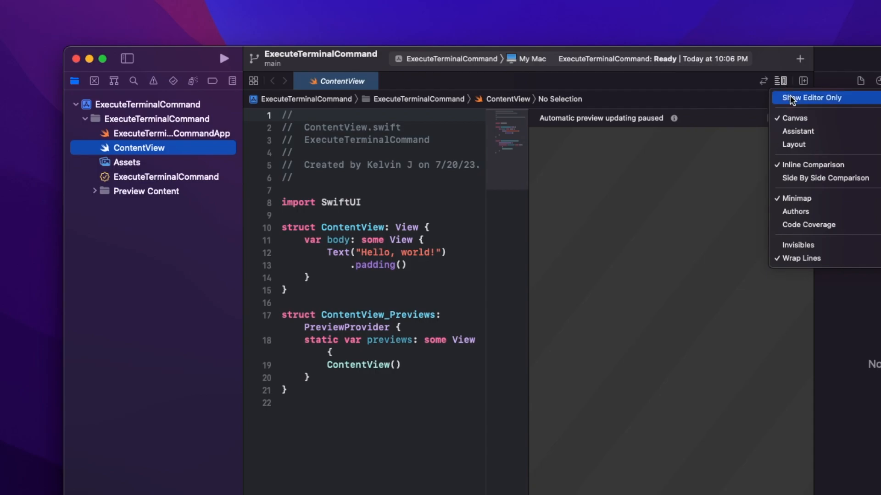
click(802, 99)
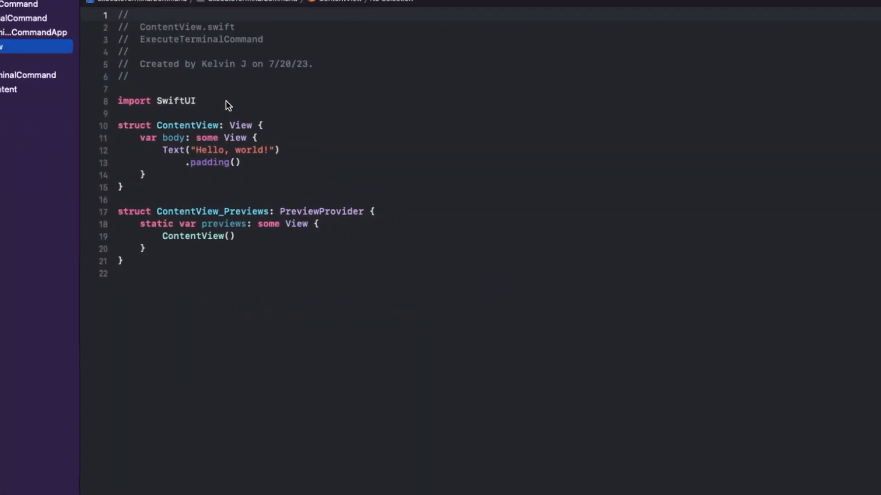
click(268, 126)
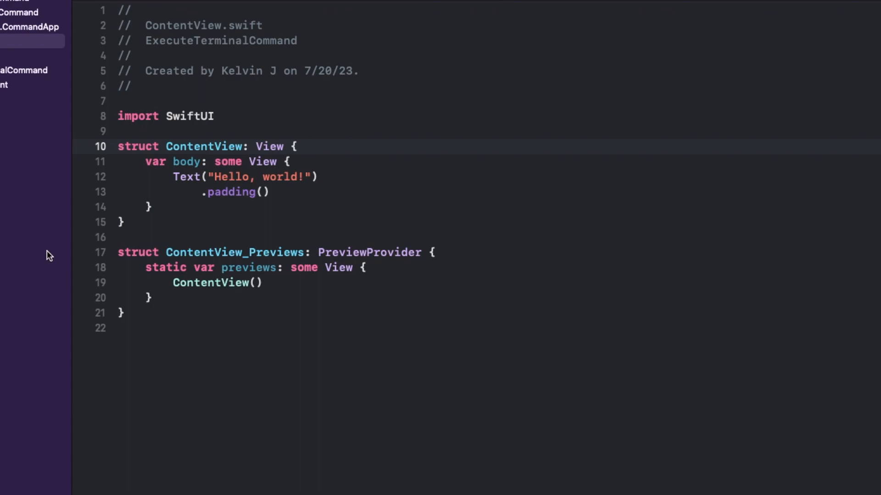
Step: Add a new Swift File named Scripting.swift and leave blank lines below import Foundation
right_click(5, 215)
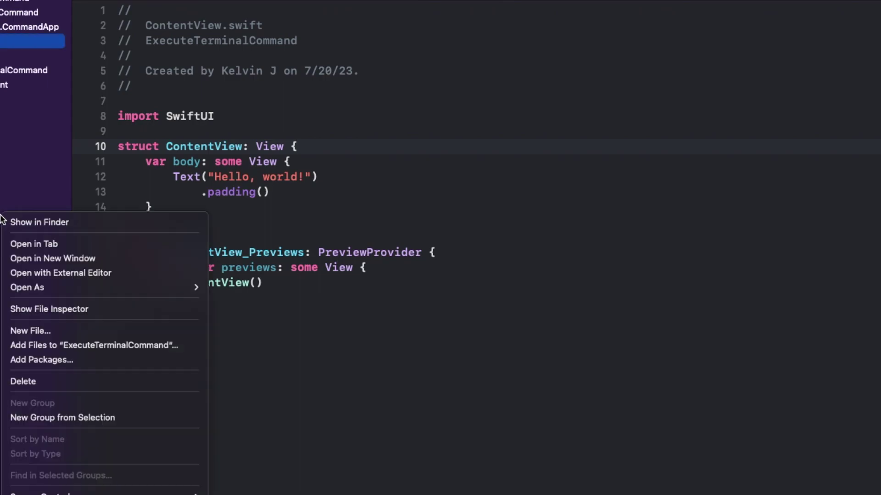
click(28, 331)
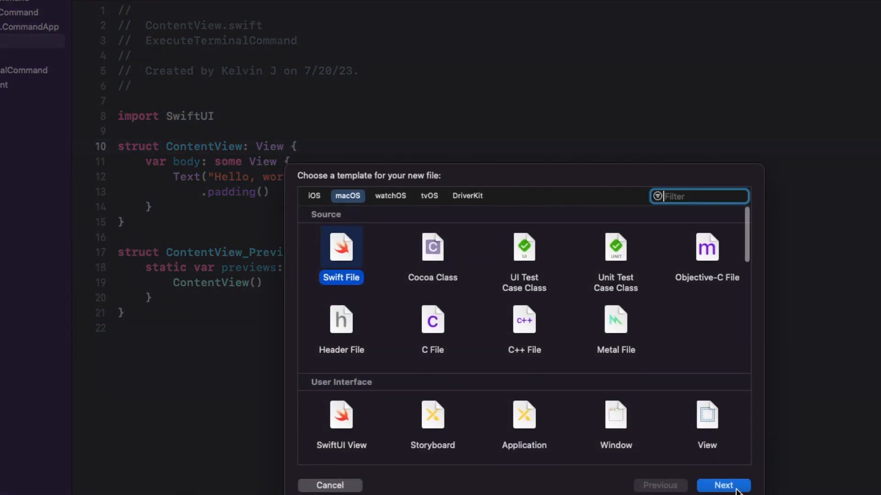
click(724, 486)
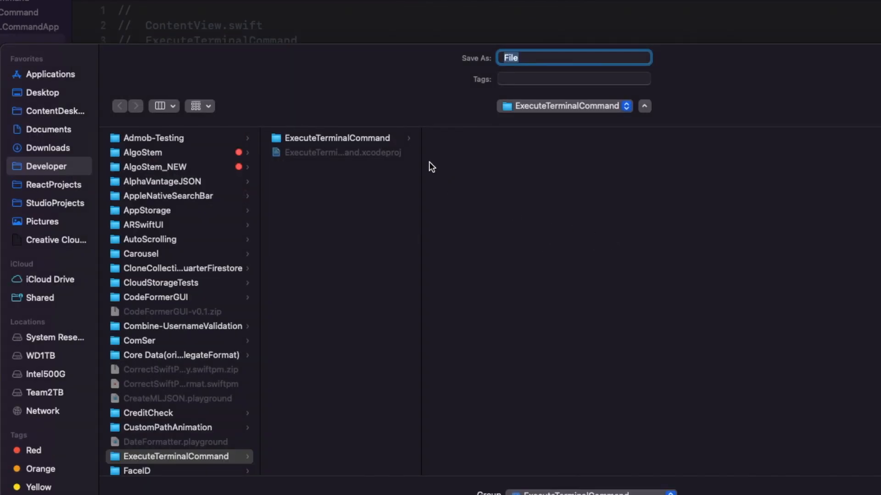
text(Scriopt)
key(BackSpace)
key(BackSpace)
key(BackSpace)
text(ipting)
key(Return)
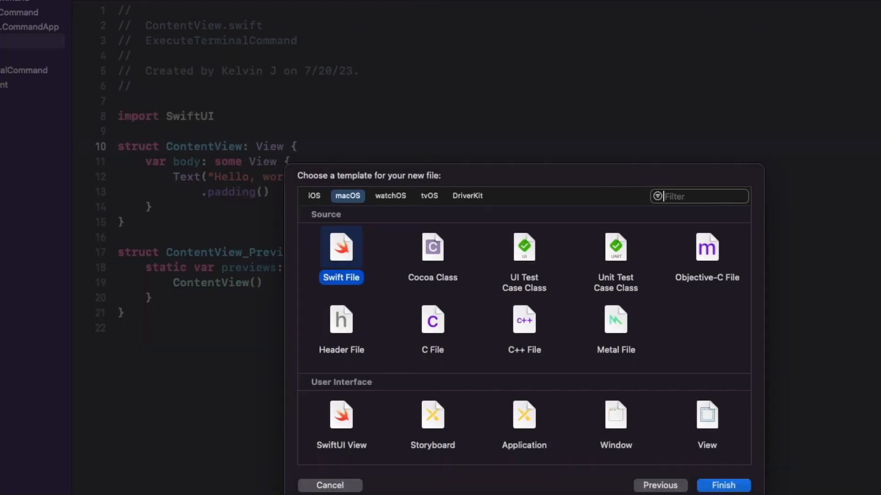
click(399, 147)
click(325, 122)
key(Return)
key(Return)
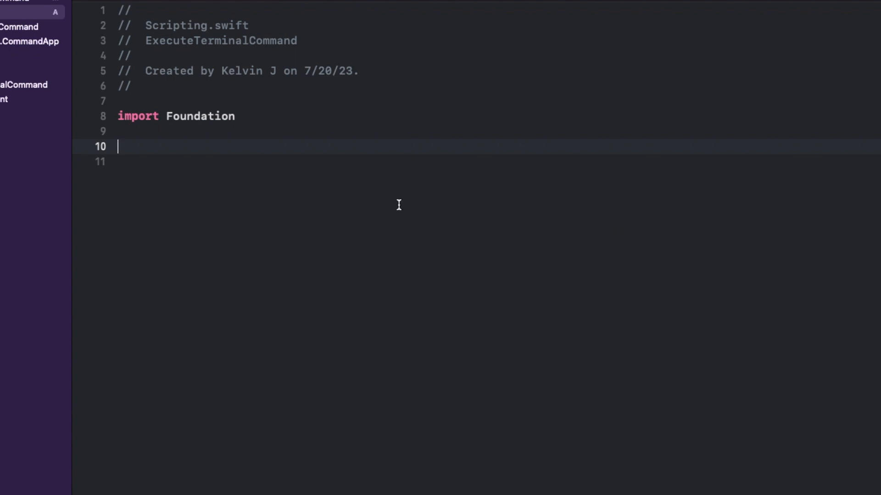
text(@discard)
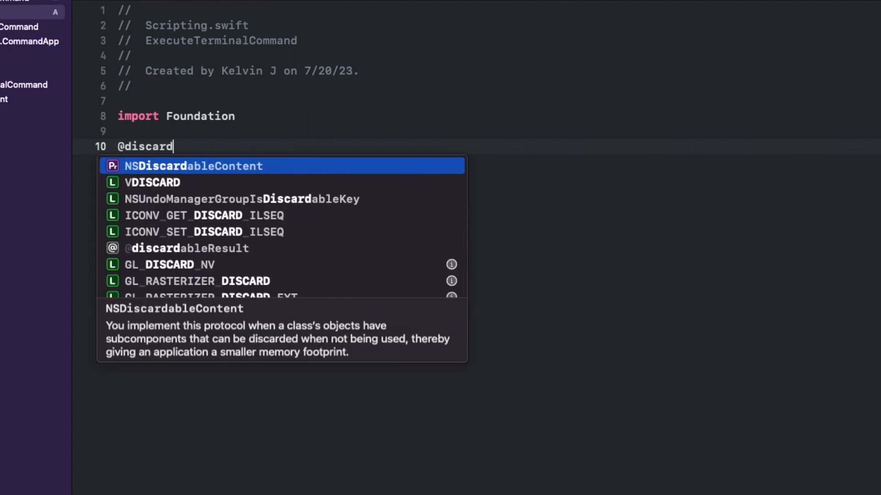
text(able)
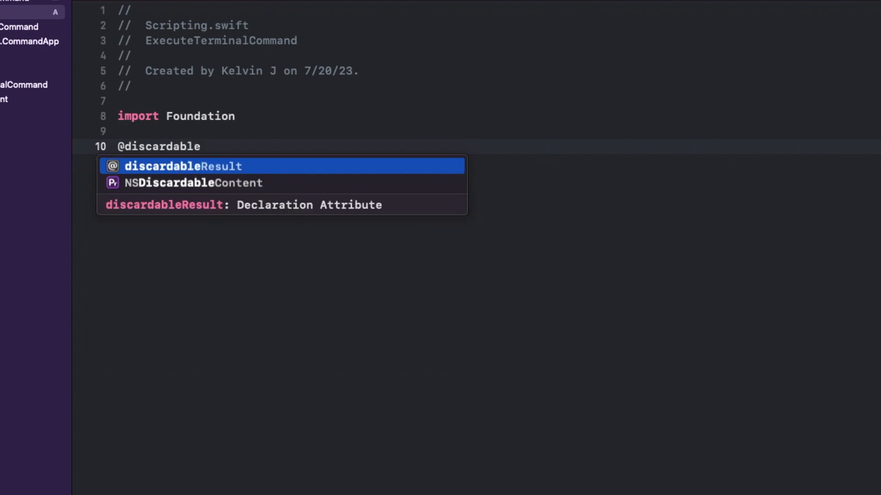
key(Return)
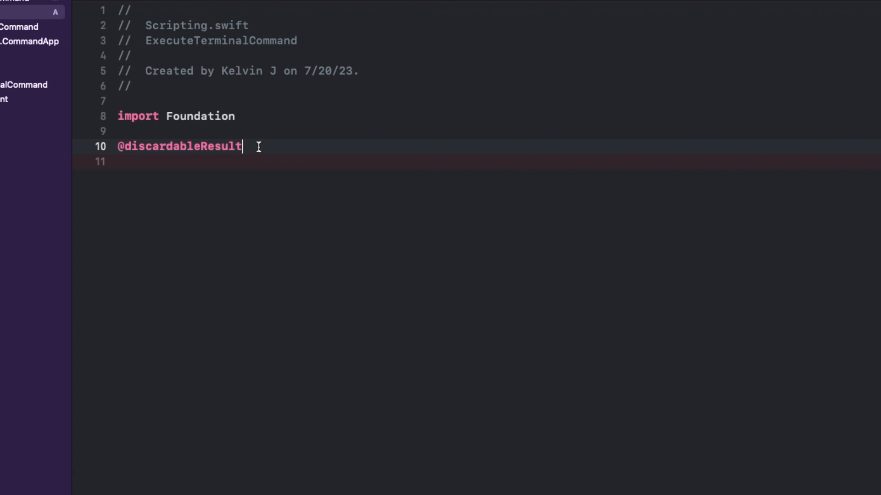
key(Return)
text(func shel)
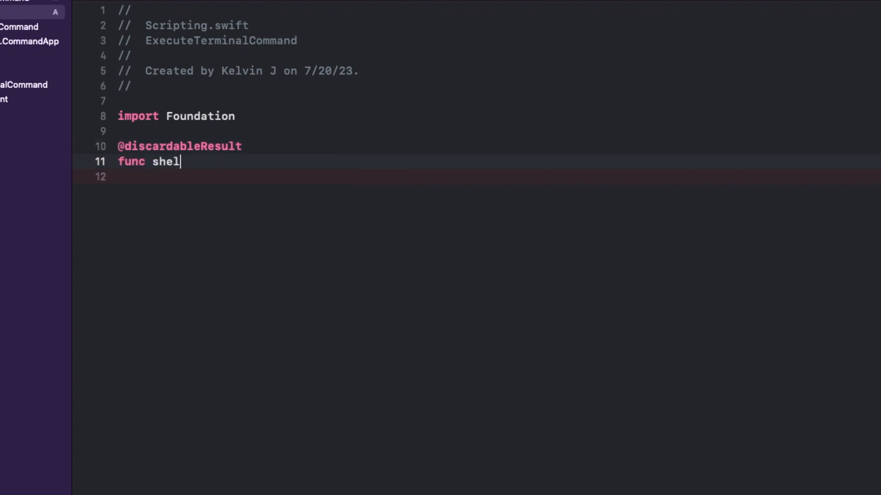
text(l(_)
text( comma)
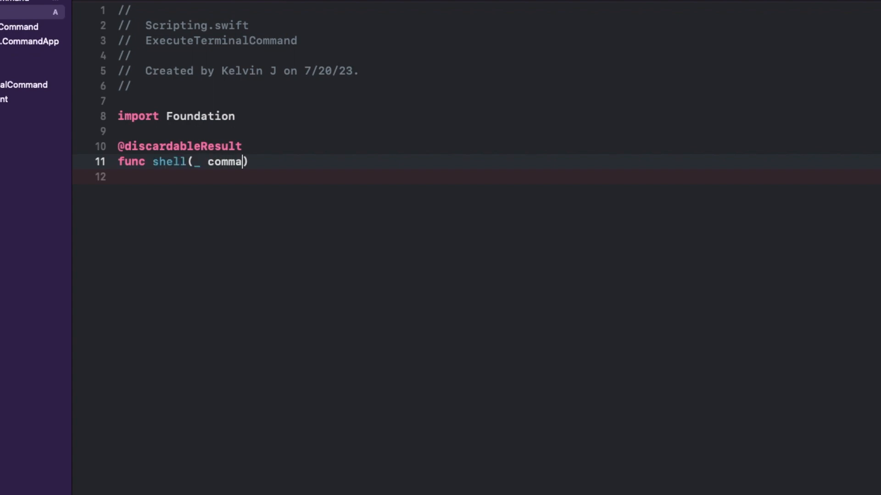
text(nd: Strin)
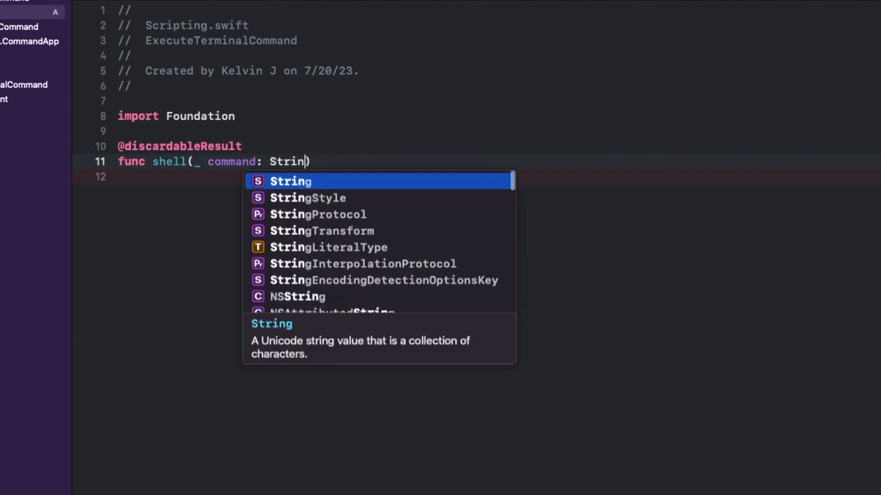
text(g)
key(Right)
text(-> )
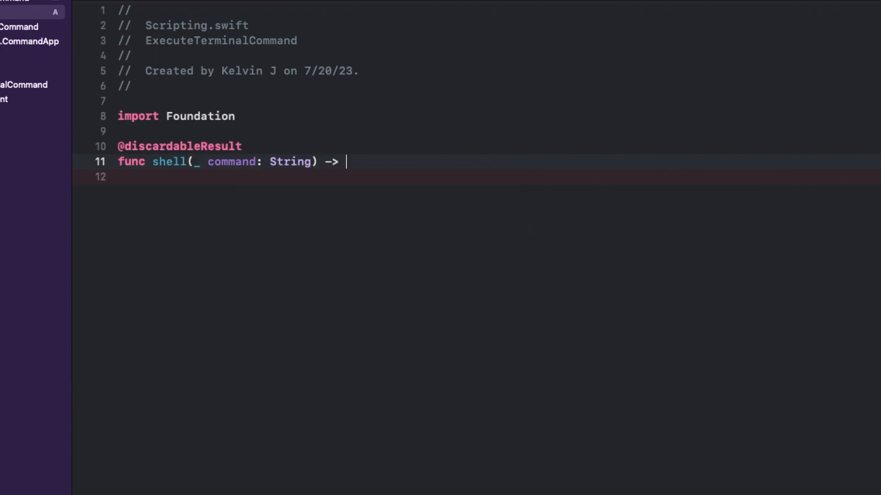
text(String {)
key(Return)
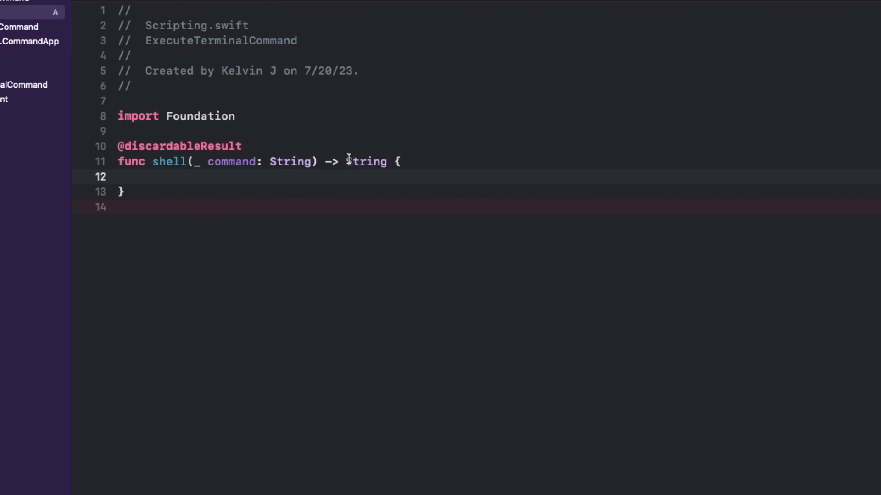
Step: Inside shell, declare let task = Process() and let pipe = Pipe()
drag(346, 161, 376, 161)
click(388, 161)
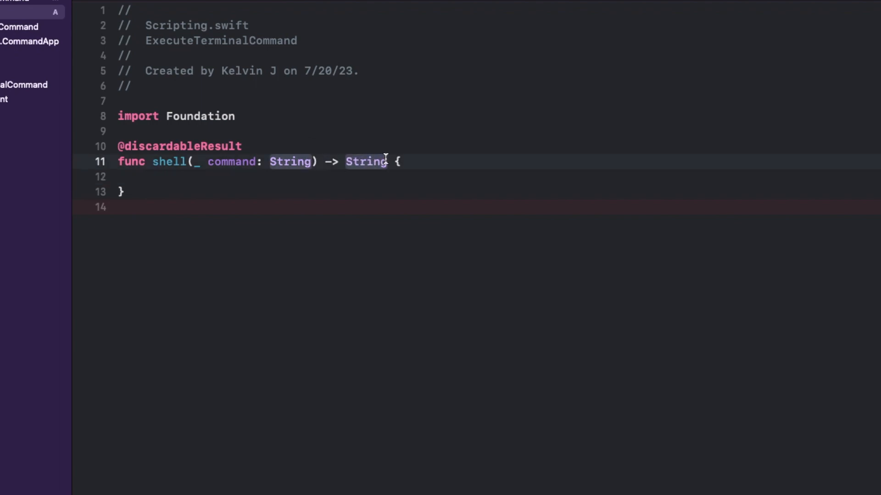
double_click(386, 161)
click(337, 176)
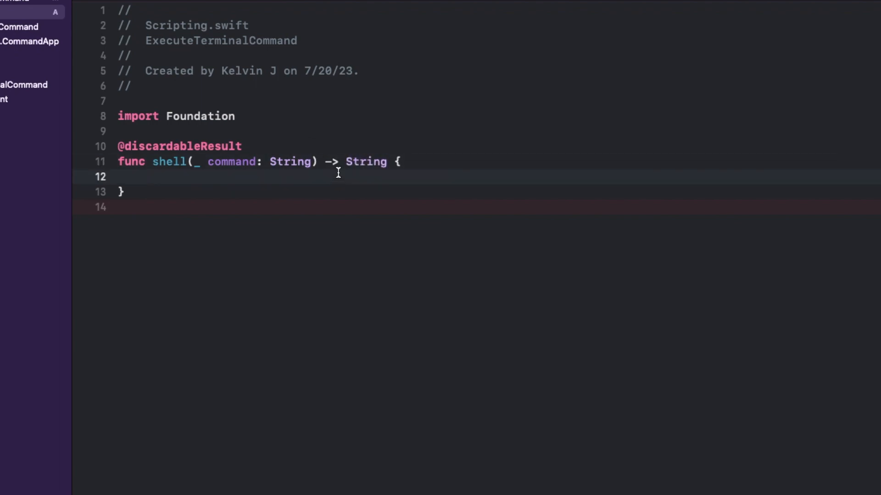
text(let task = )
text(Process)
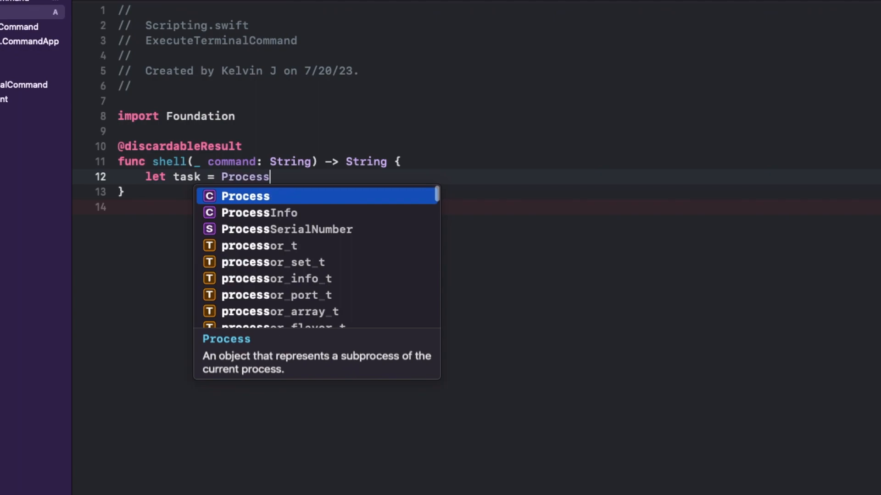
text(())
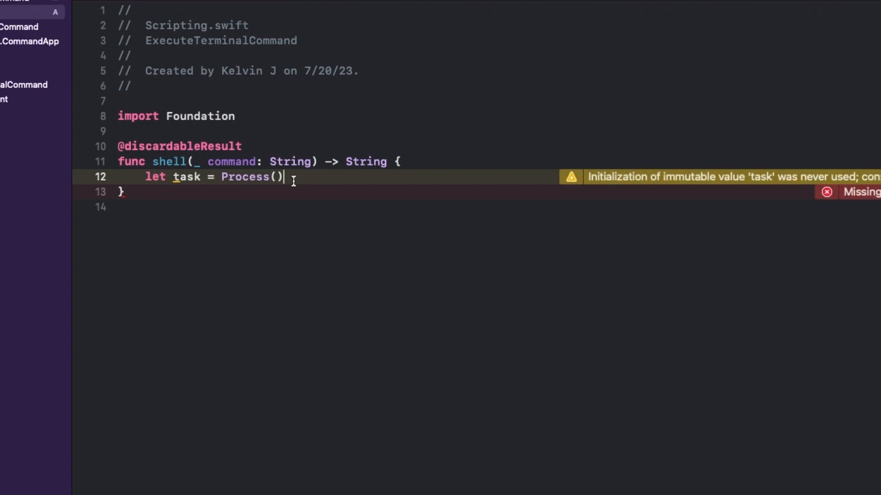
key(Return)
text(let )
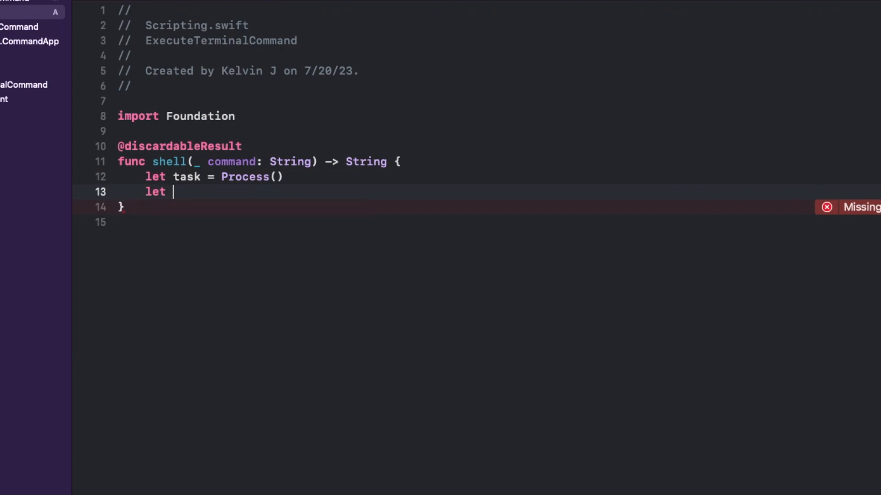
text(pipe =)
text(Pipe())
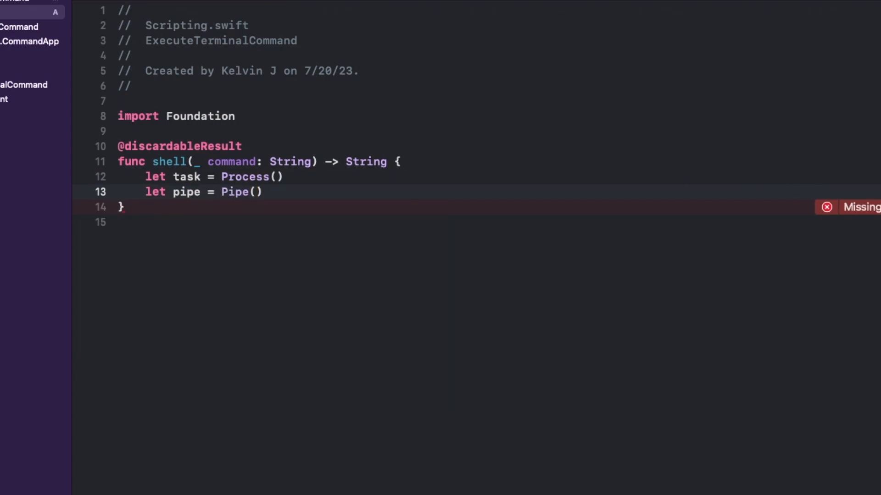
key(Return)
key(Return)
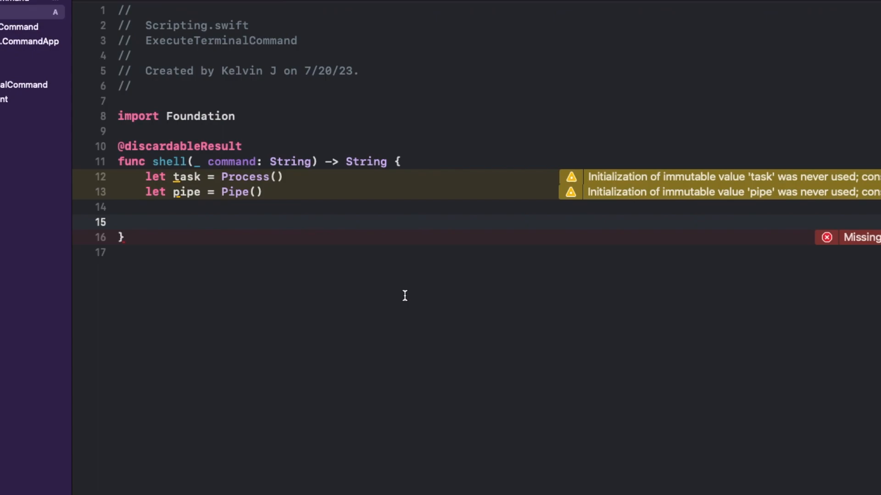
text(task.)
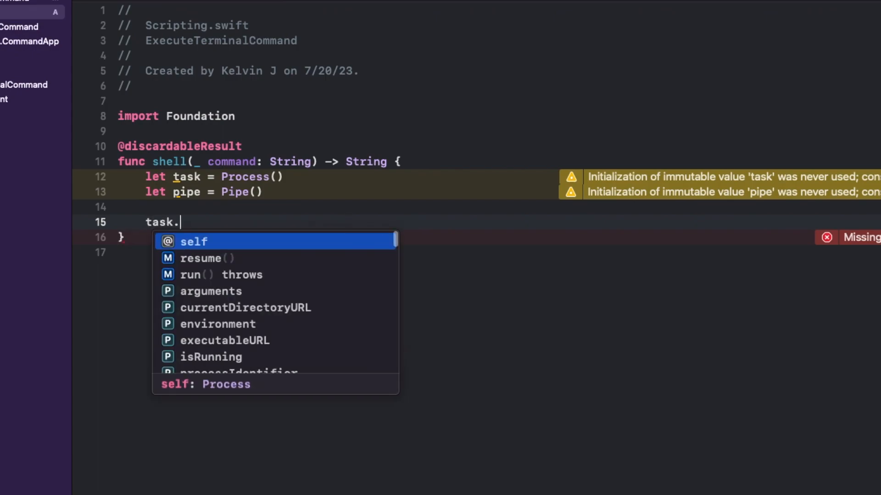
text(standardO)
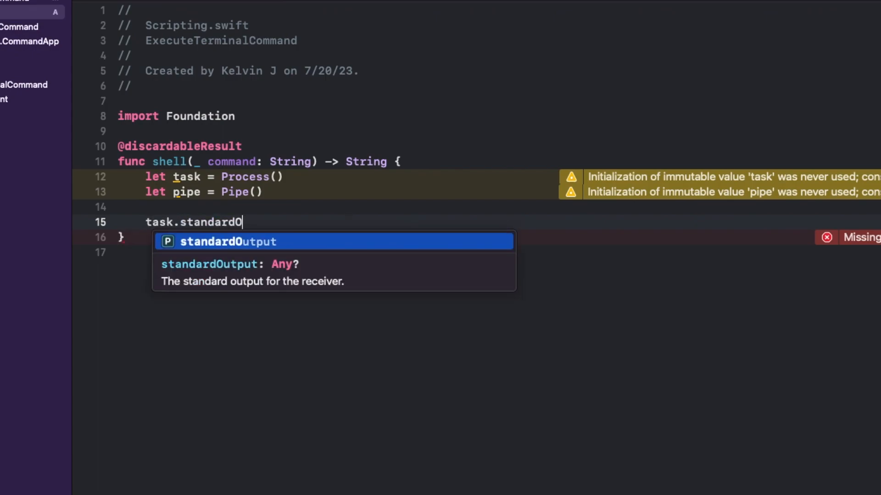
text(uput = p)
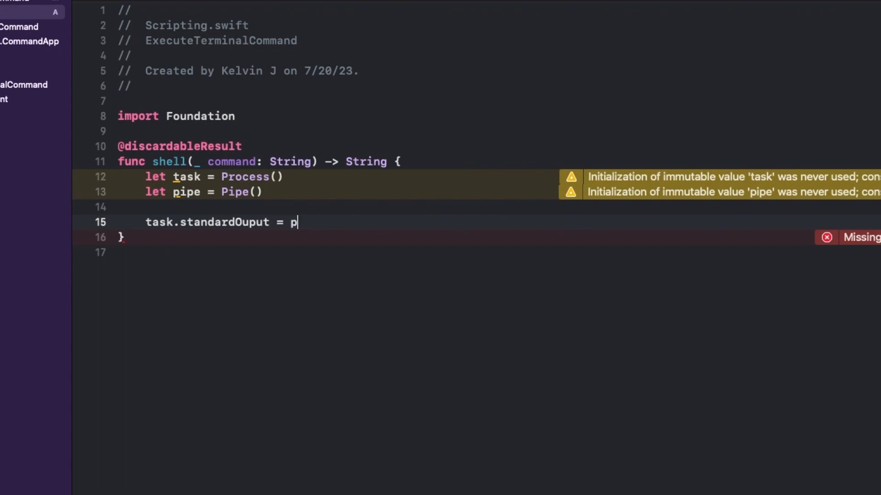
text(ipe)
Step: Assign task.standardOutput and task.standardError to the pipe
key(Escape)
key(Return)
text(task,.)
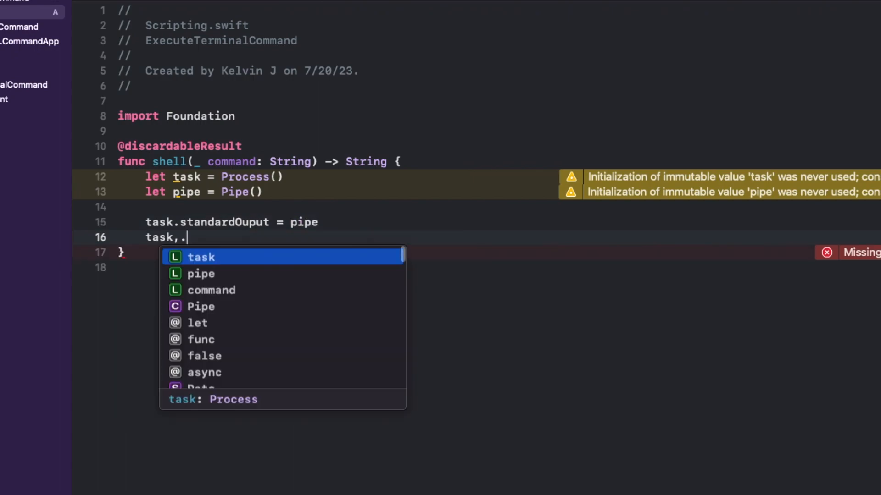
key(BackSpace)
text(.stand)
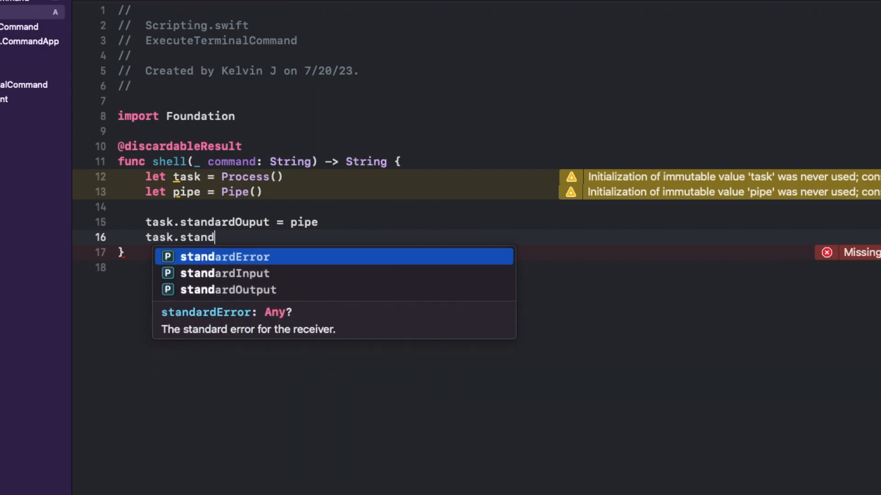
key(Return)
text(= )
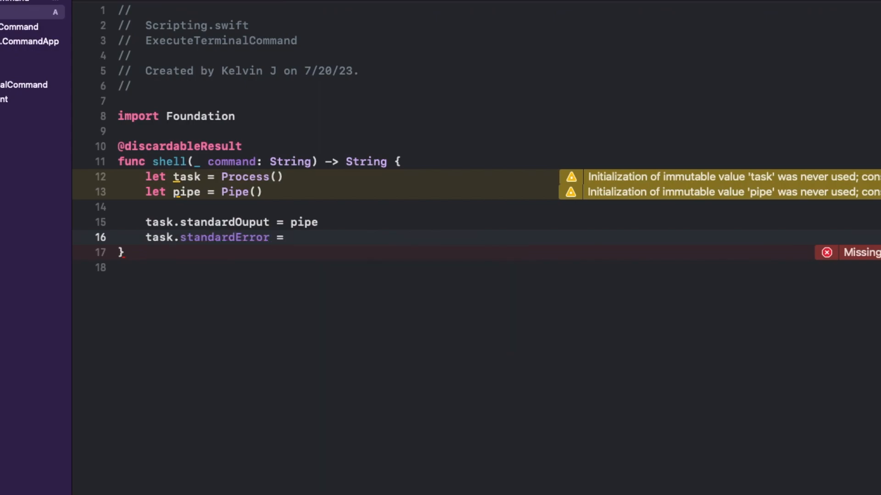
text(pipe)
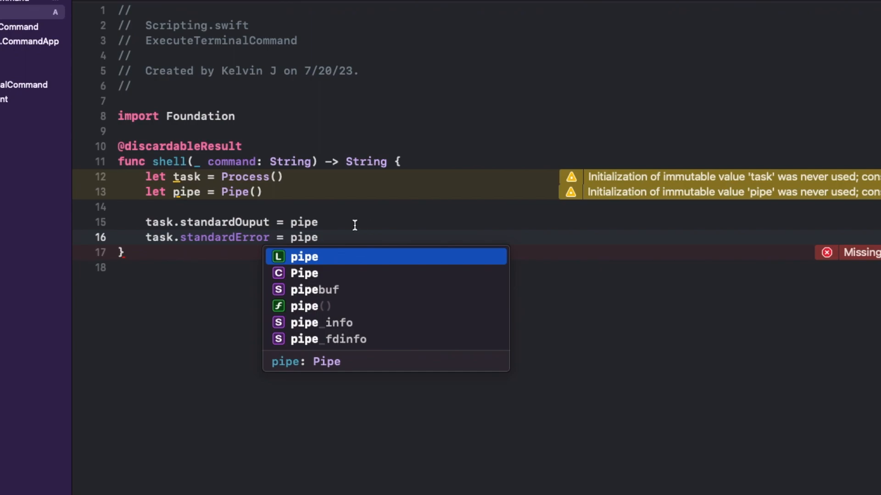
key(Escape)
Step: Remove the stray extra closing brace on line 17 of the shell function
drag(248, 222, 375, 238)
click(284, 235)
drag(256, 238, 313, 237)
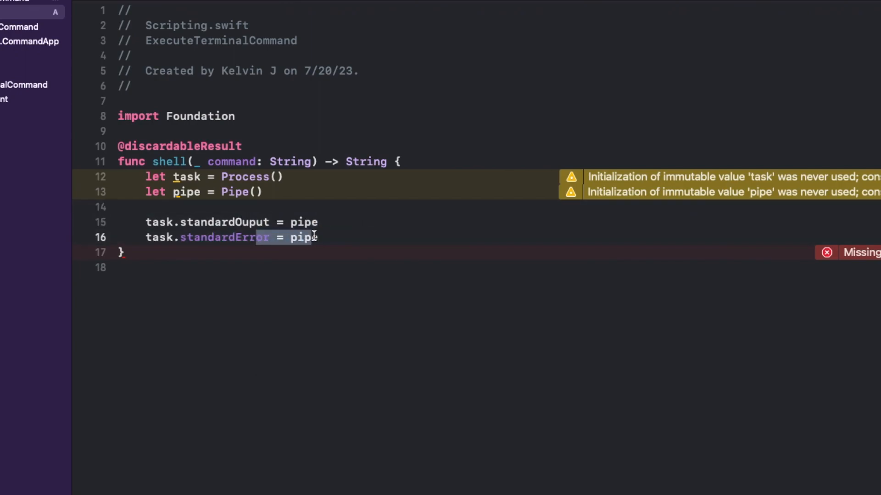
click(318, 238)
click(124, 253)
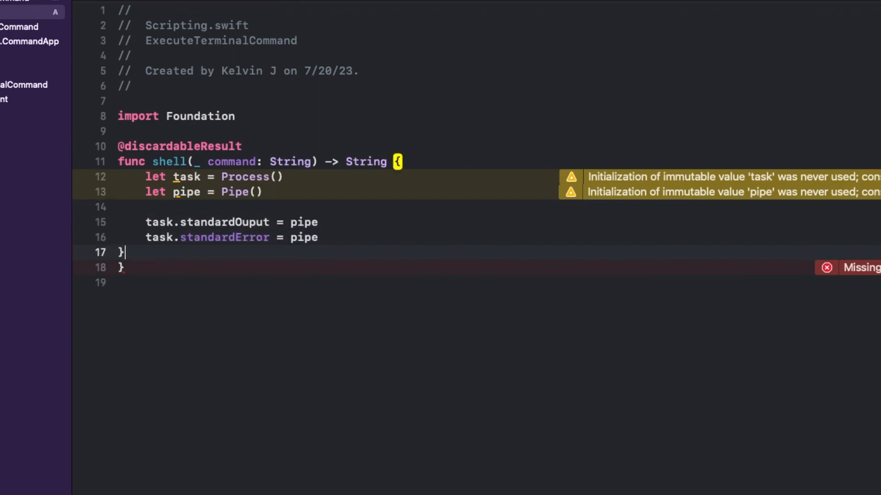
key(Return)
mouse_move(123, 268)
mouse_down()
mouse_move(126, 161)
mouse_move(117, 146)
mouse_up()
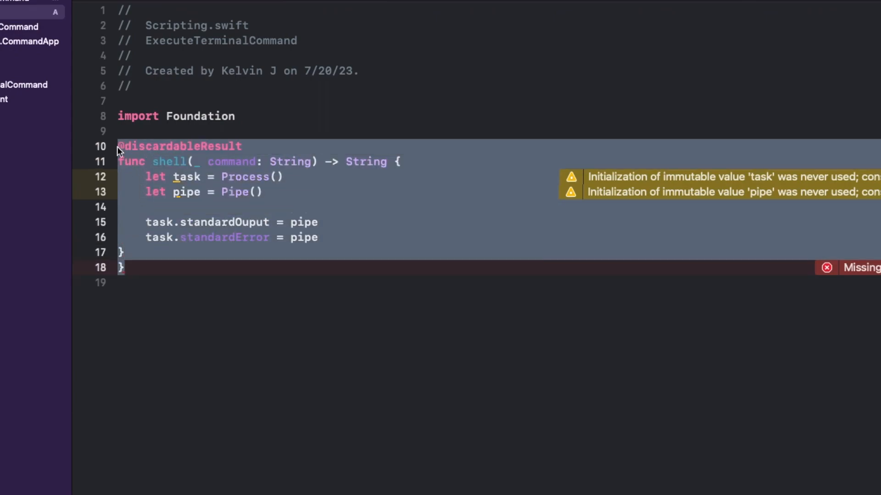
click(157, 146)
click(129, 252)
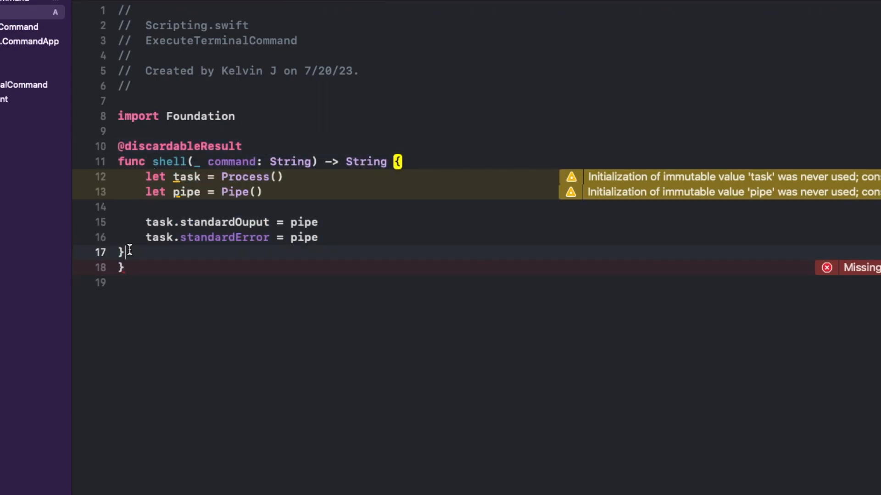
key(BackSpace)
click(324, 237)
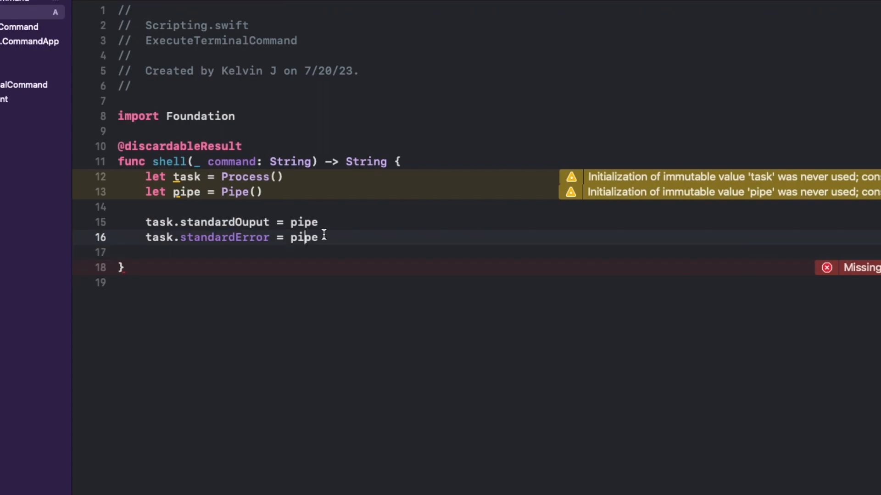
Step: Add task.arguments = ["-c", command] below the standardError line
key(Return)
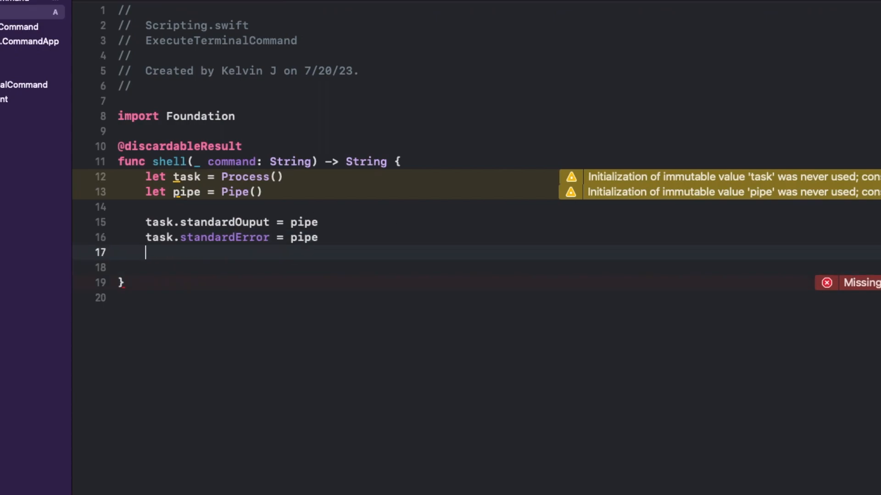
text(ta)
text(sk.argument)
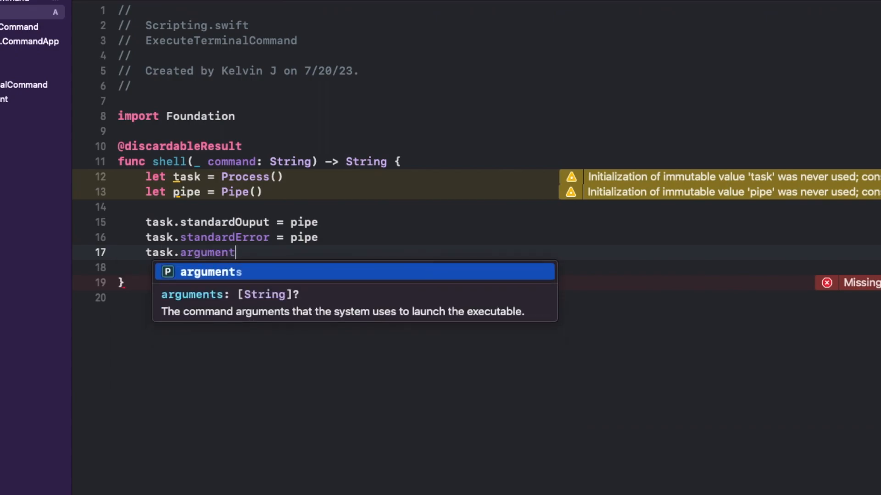
key(Tab)
text(= [")
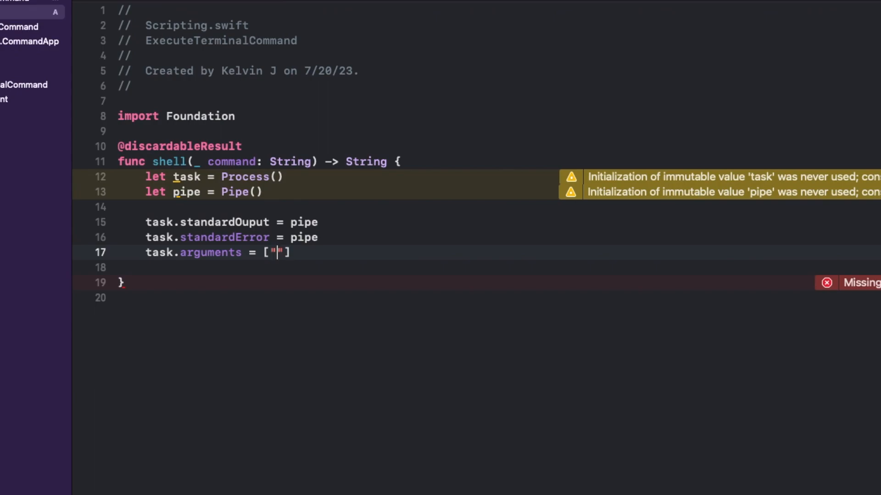
text(-c", command)
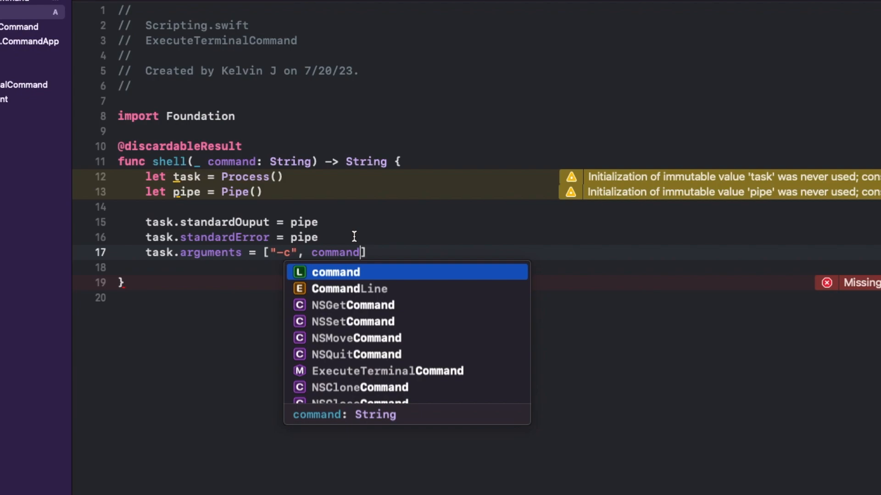
click(324, 253)
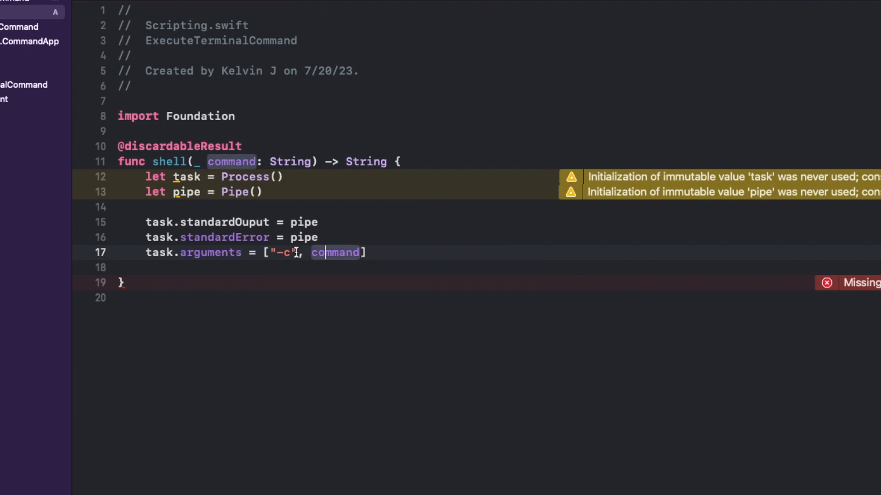
drag(295, 253, 277, 253)
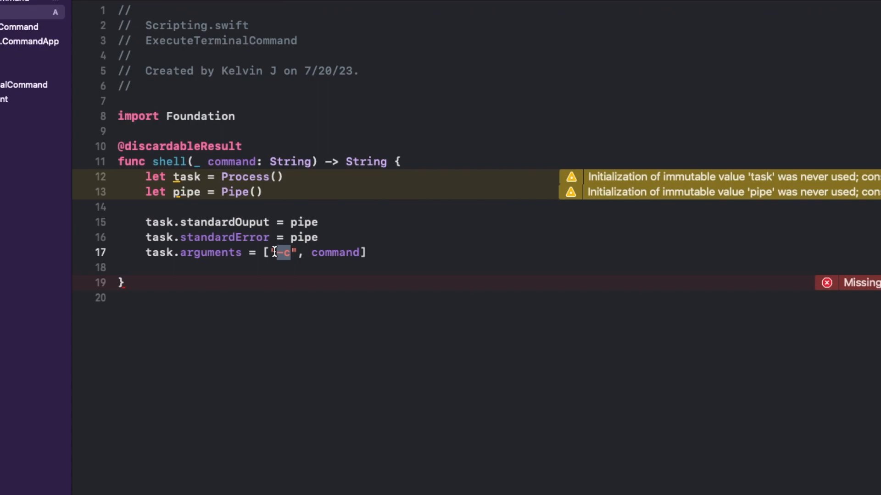
click(274, 253)
click(386, 254)
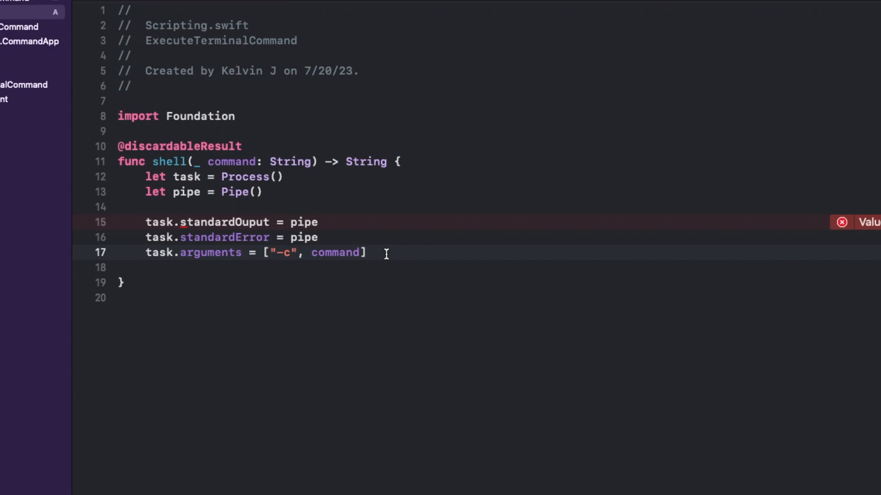
Step: Correct the standardOuput typo to standardOutput on line 15
click(250, 222)
text(t)
click(368, 250)
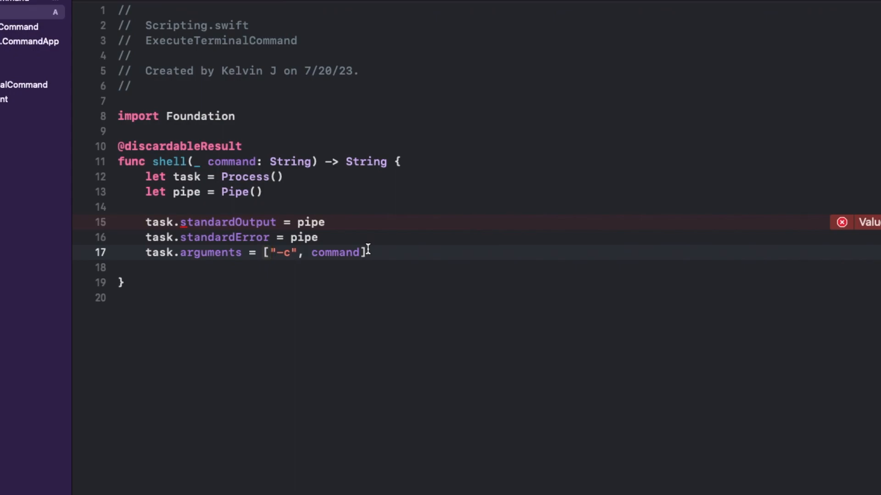
key(Return)
text(task)
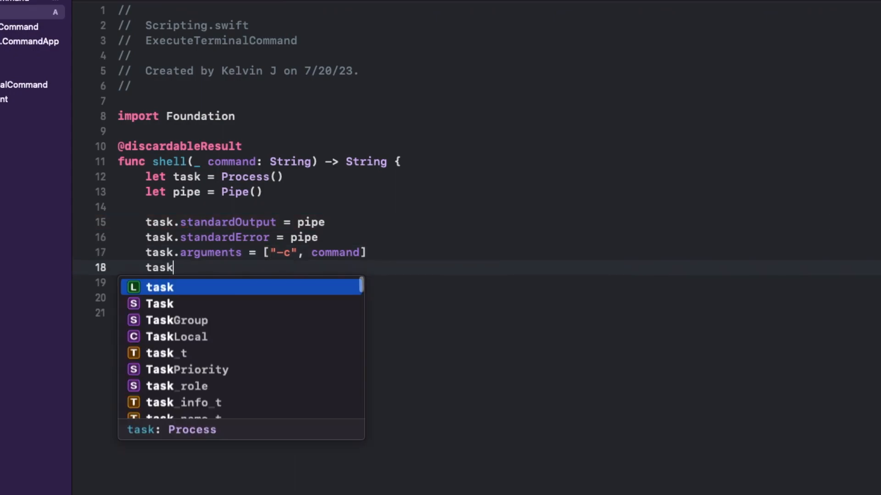
text(.laun)
Step: Set task.launchPath = "/bin/zsh", task.standardInput = nil, and call task.launch()
key(Return)
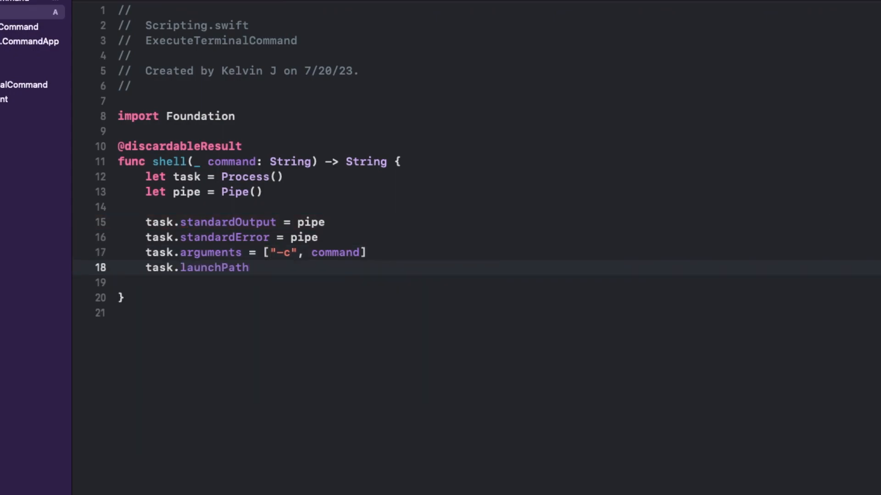
text(= ")
text(/bin/)
text(zsh)
click(342, 268)
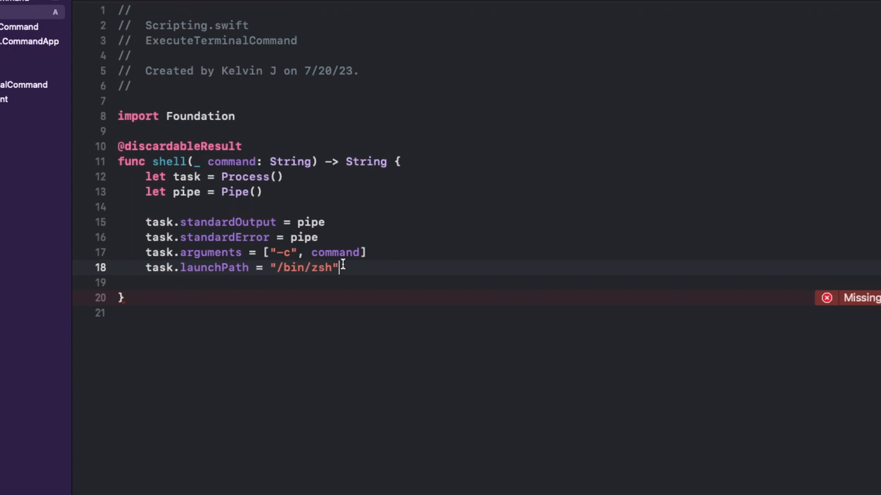
key(Return)
text(task.st)
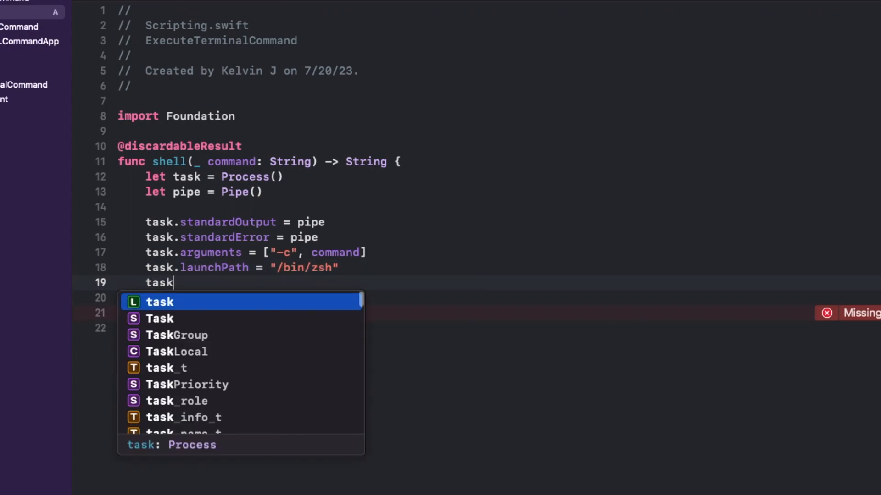
text(andard)
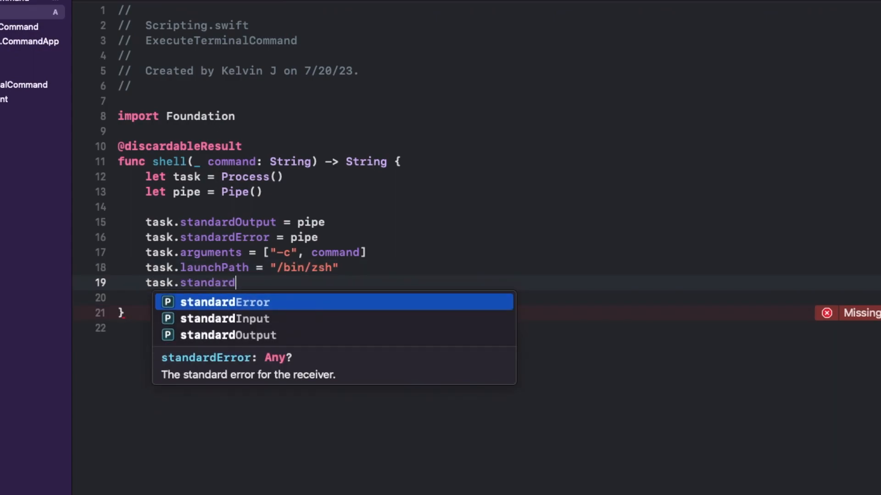
text(Input = ni)
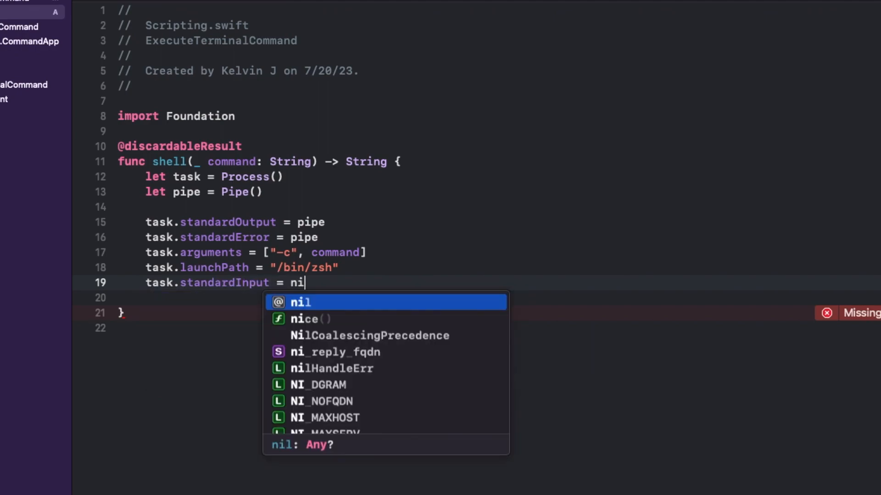
text(l)
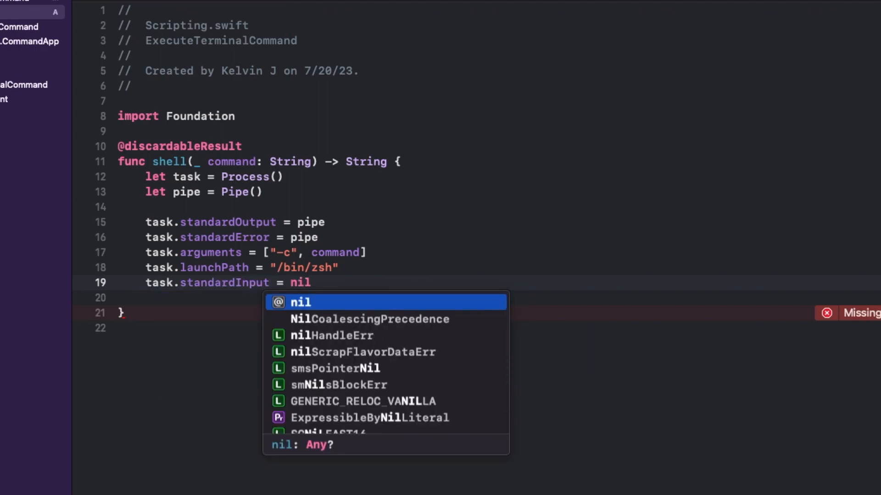
click(367, 267)
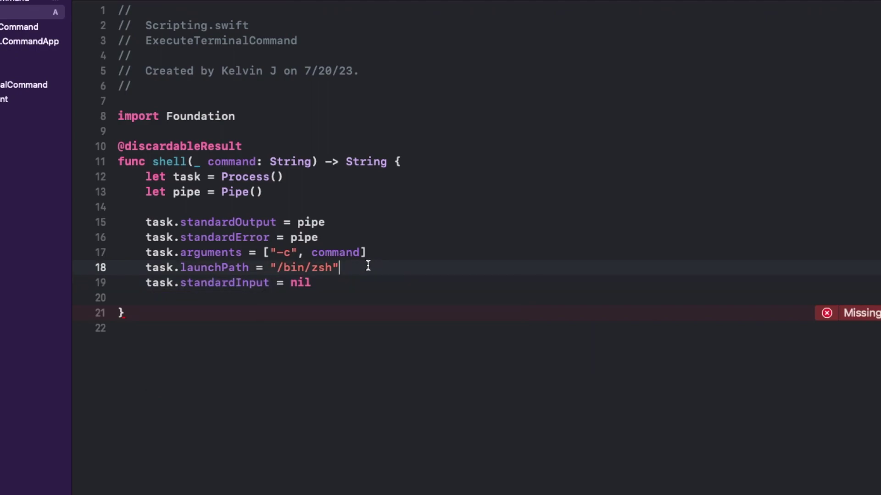
click(354, 286)
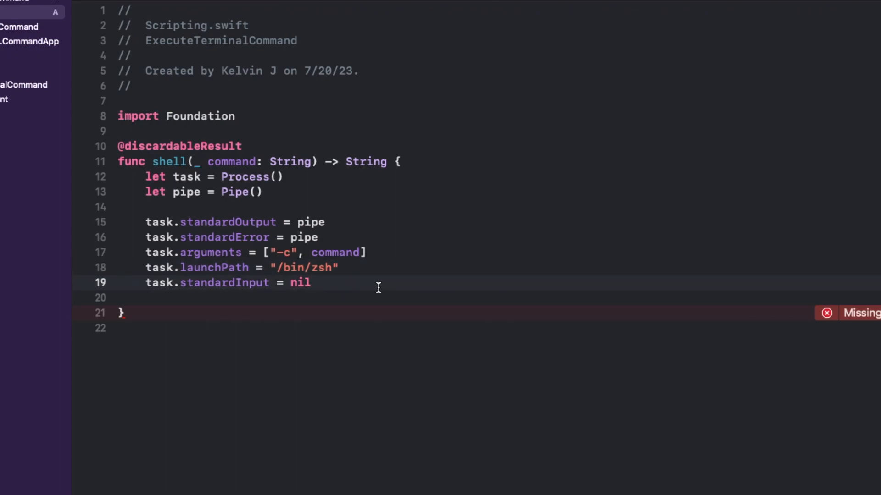
key(Return)
text(task.laun)
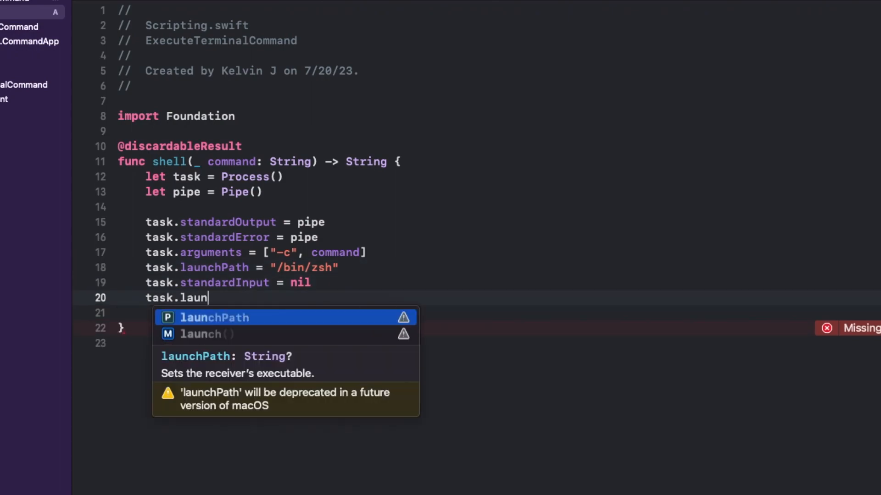
text(c)
key(Down)
key(Return)
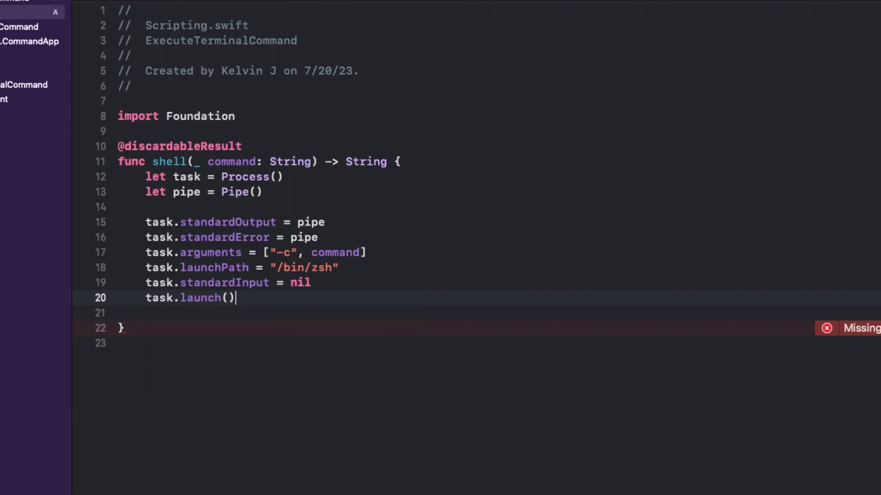
Step: Add let data = pipe.fileHandleForReading.readDataToEndOfFile()
key(Return)
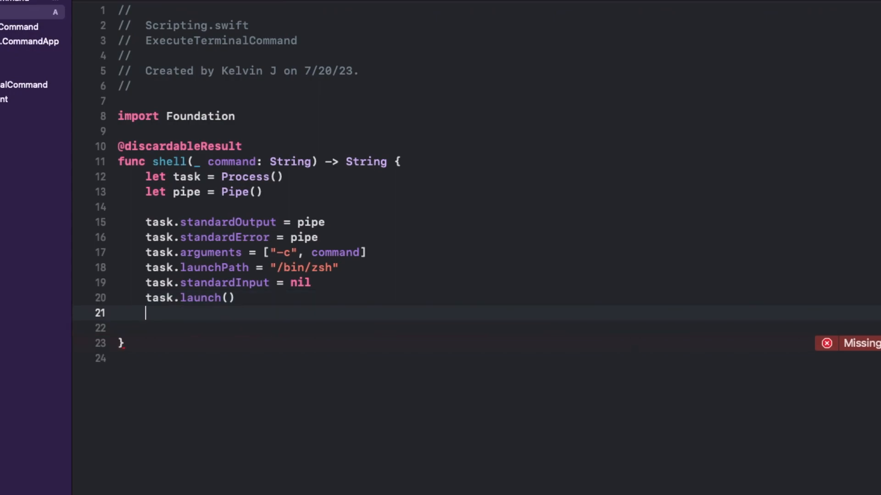
key(Return)
text(let data)
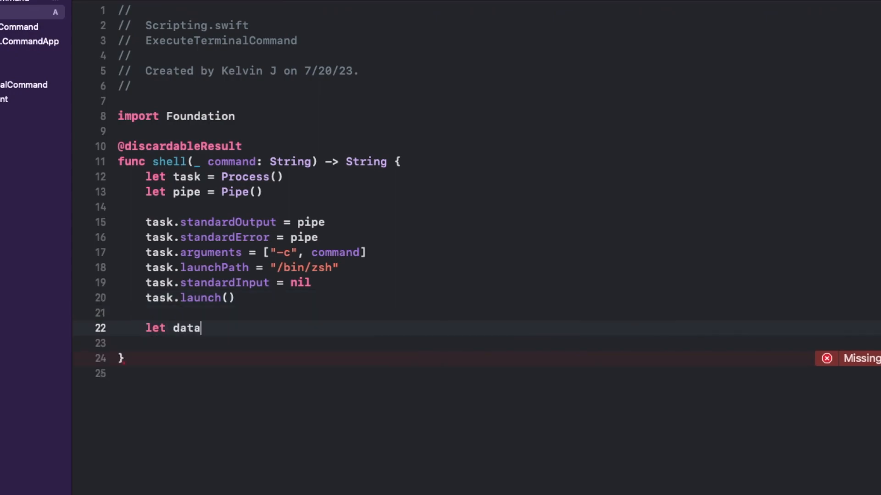
text( = pipe.f)
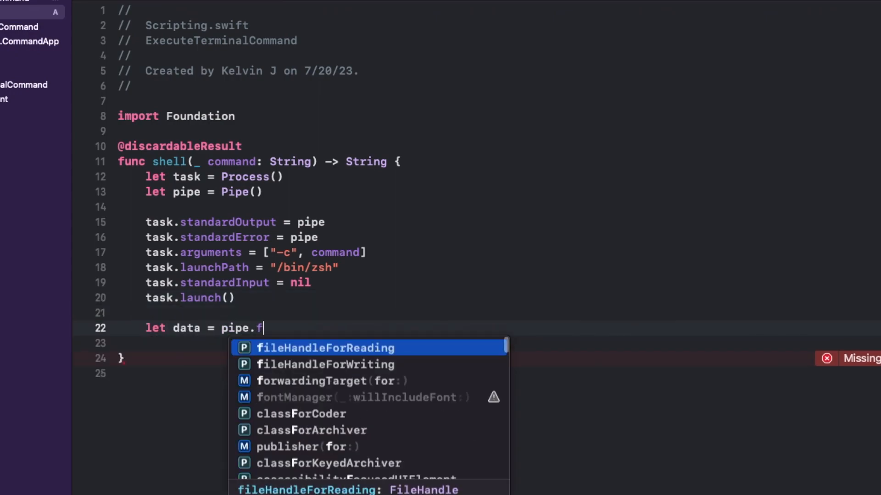
text(ileHan)
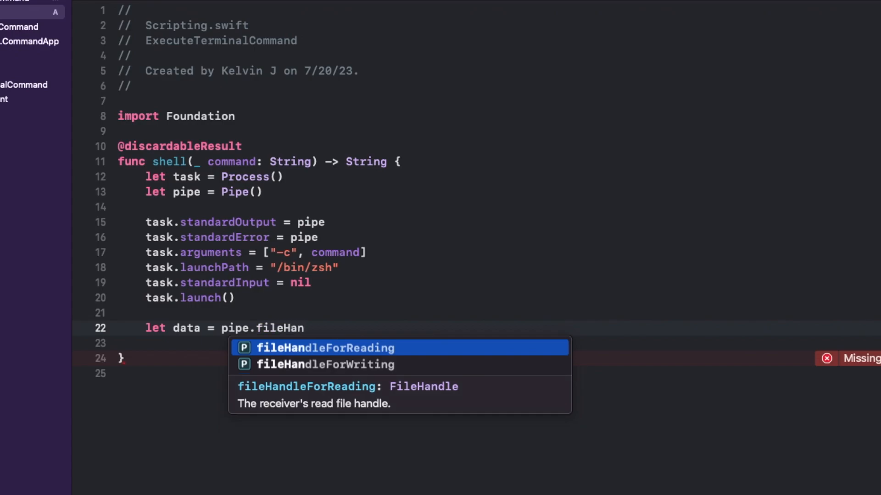
key(Return)
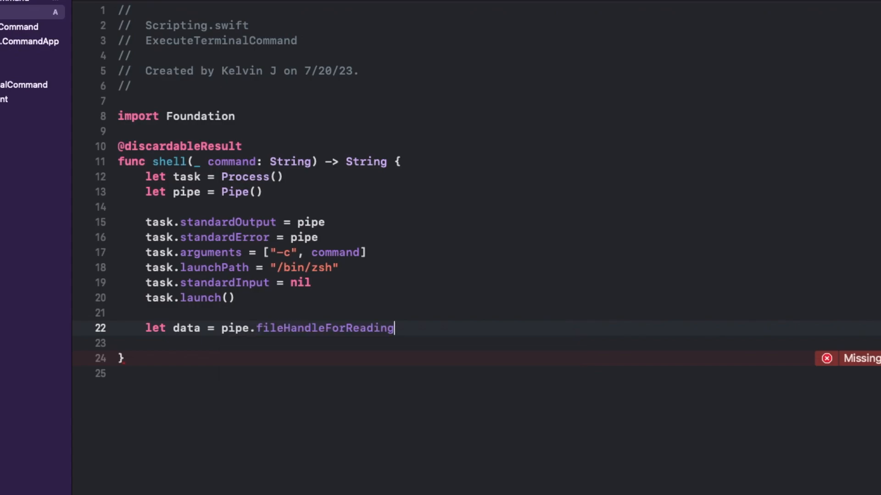
text(.readData)
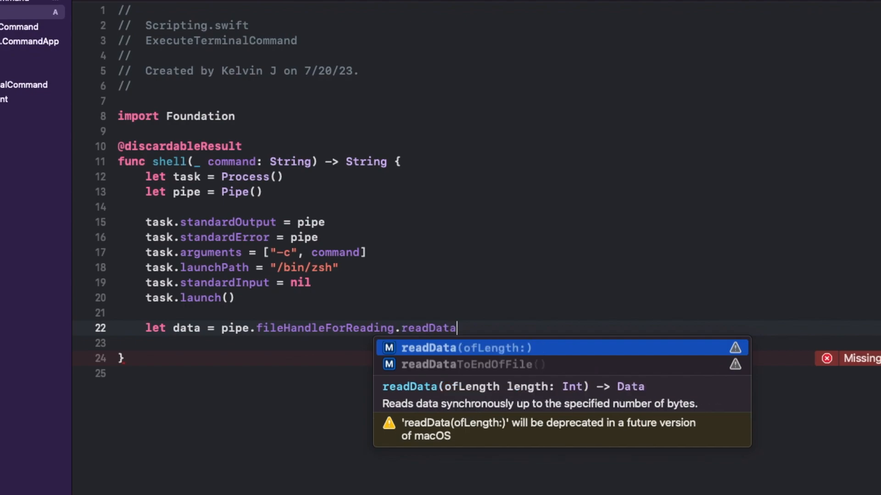
key(Down)
key(Return)
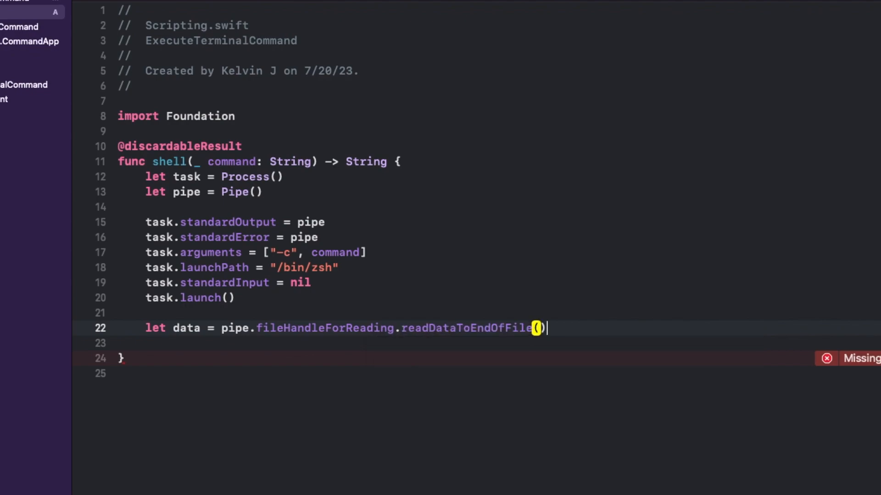
drag(354, 328, 620, 334)
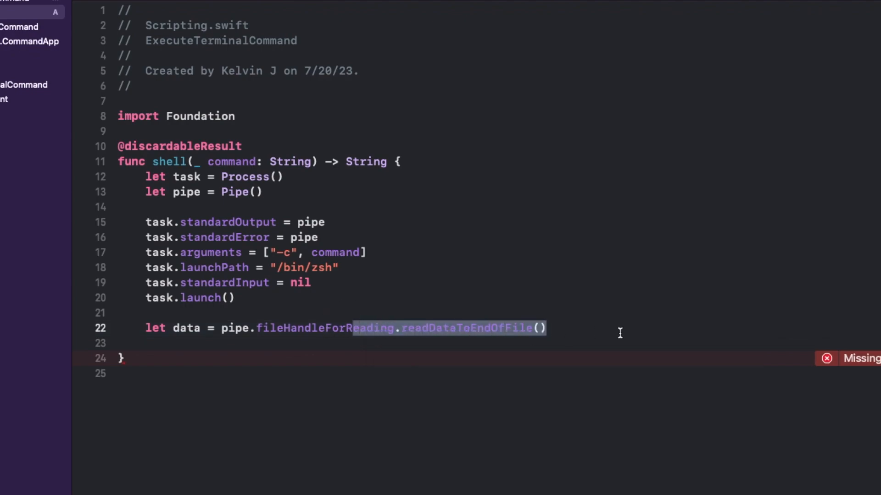
click(544, 328)
drag(534, 327, 435, 318)
click(435, 318)
click(544, 328)
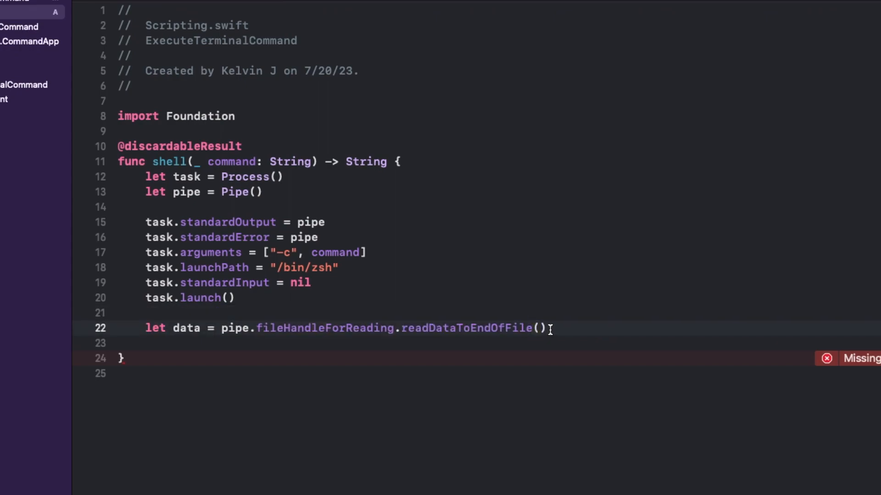
Step: Add let ouput = String(data: data, encoding: .utf8) and return output
key(Return)
text(let )
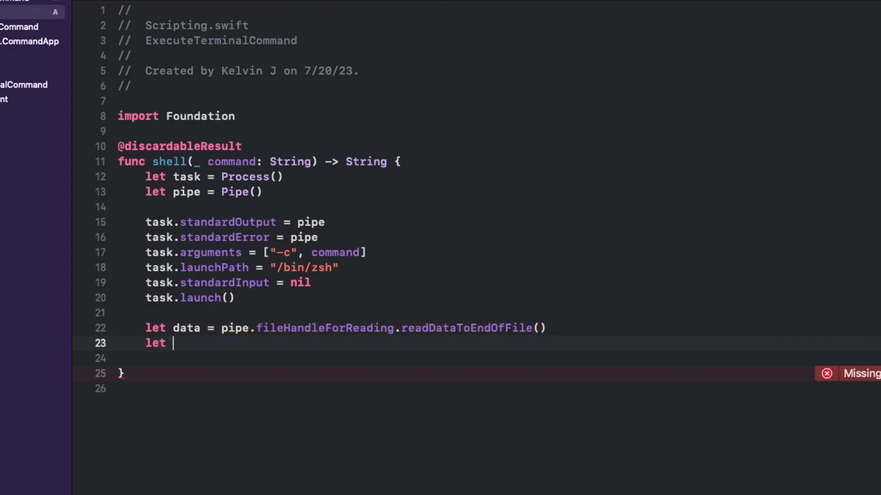
text(ouptu)
key(BackSpace)
key(BackSpace)
text(ut )
text(= String()
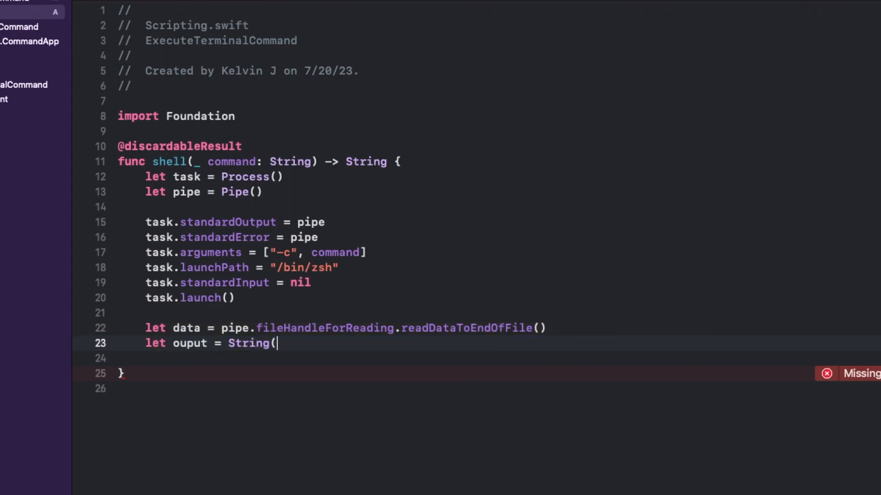
text(data: )
text(data, enco)
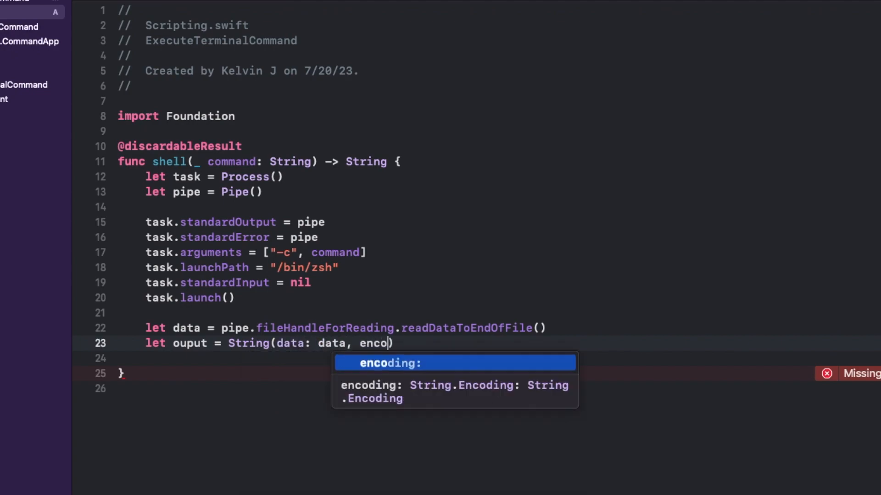
key(Return)
text(.ut)
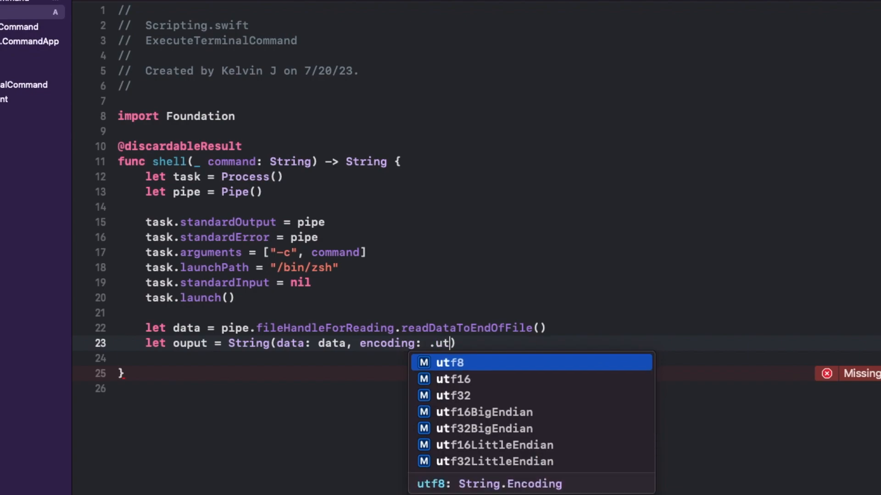
key(Return)
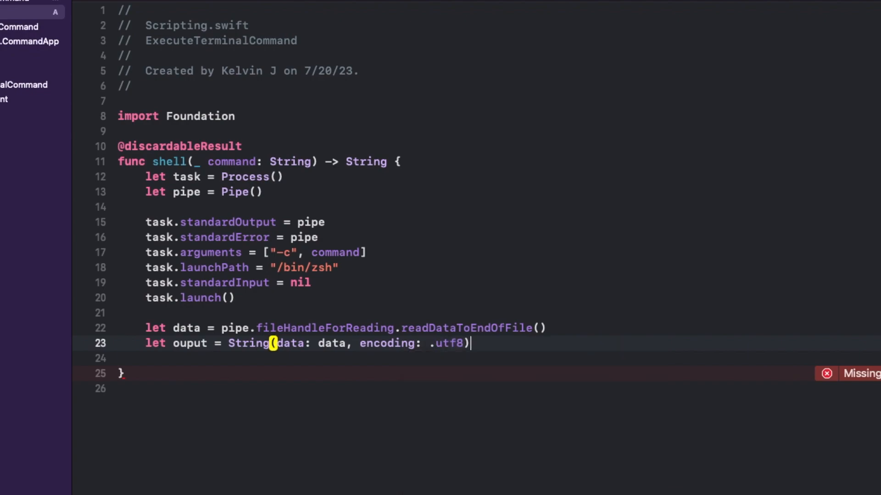
key(Return)
key(Return)
text(return ou)
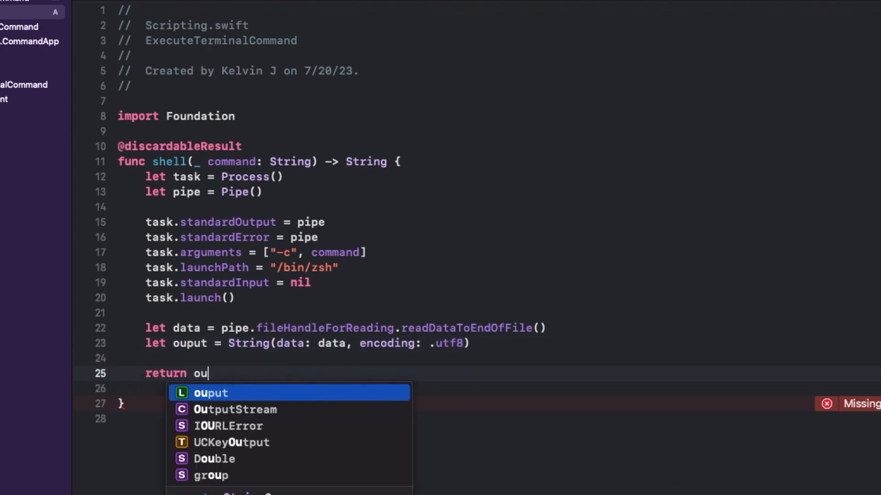
text(tput)
click(743, 271)
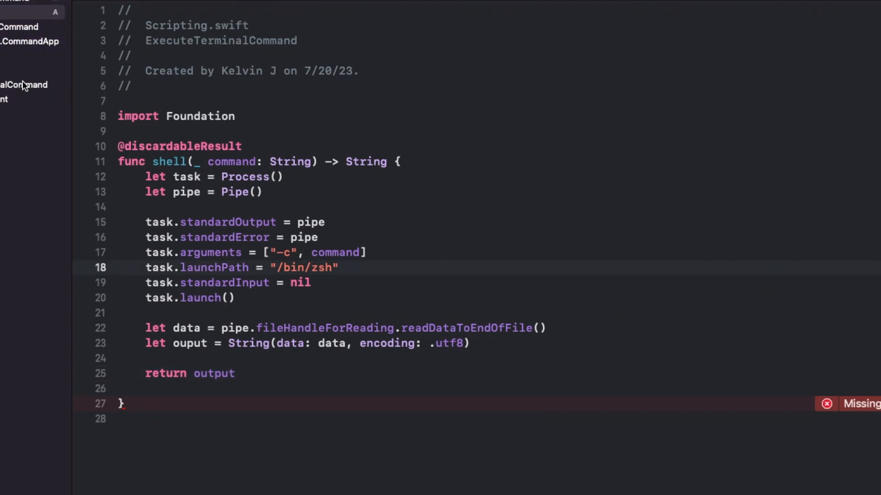
Step: In ContentView, replace the Hello, world Text with a Button labelled "Run commands"
click(32, 56)
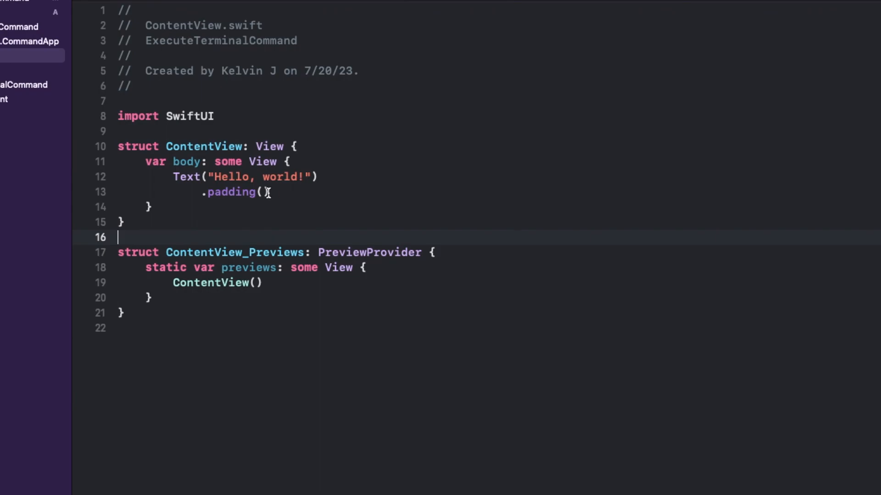
drag(269, 192, 172, 177)
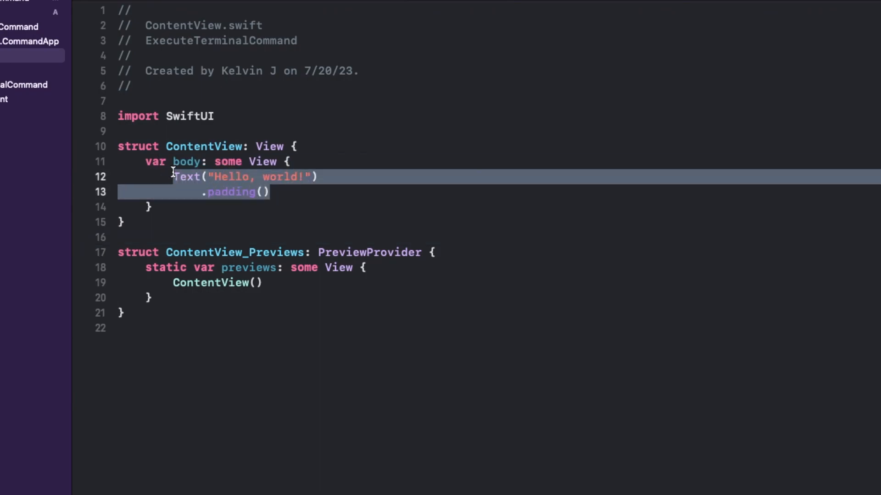
text(Button(act)
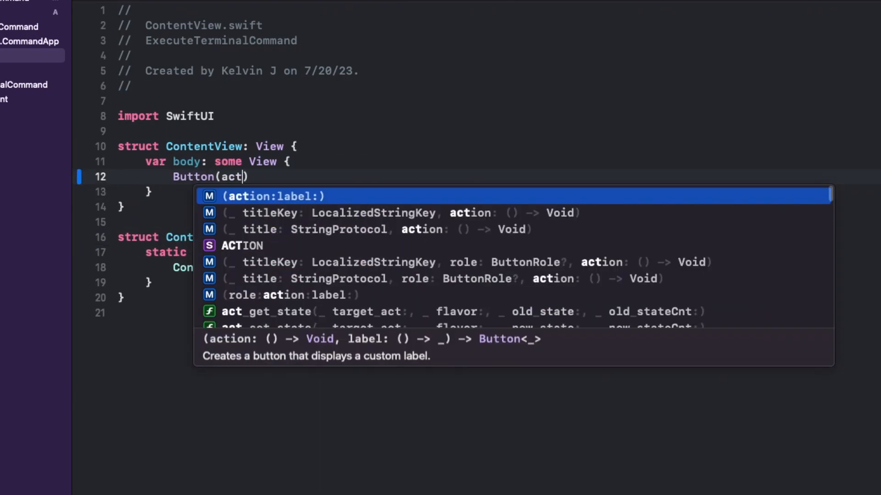
text(ion: {)
key(Return)
key(Down)
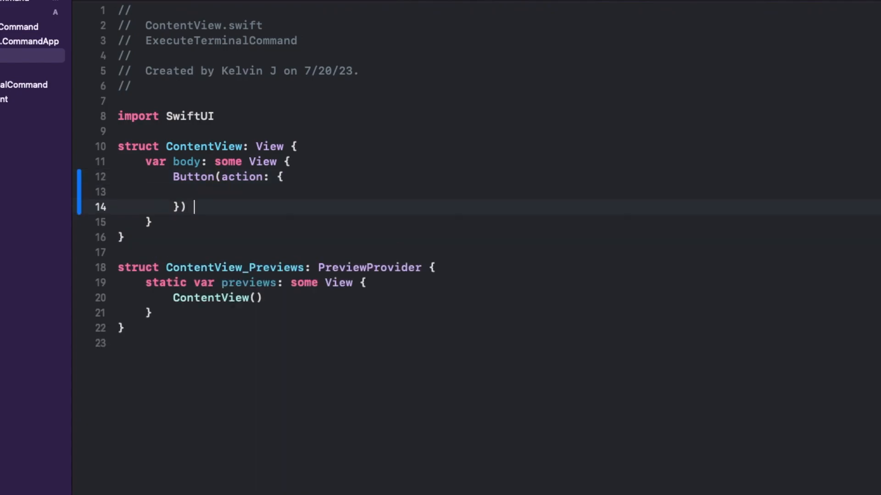
text({)
key(Return)
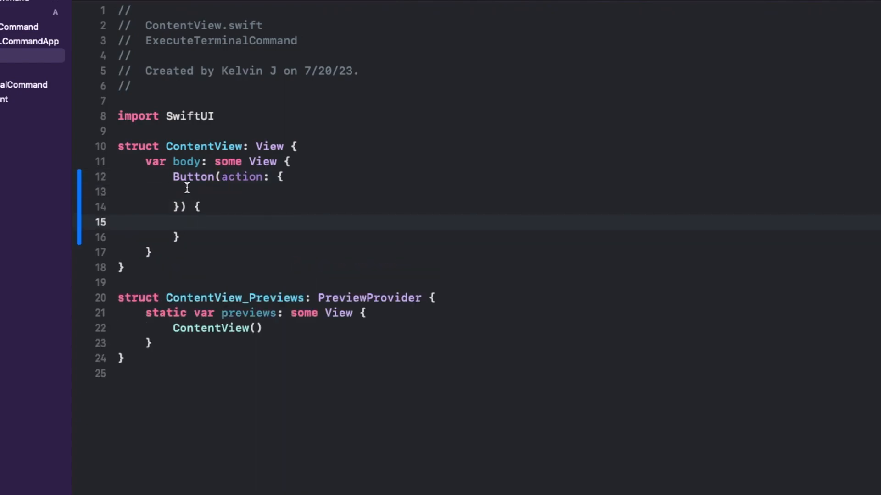
text(t)
key(BackSpace)
text(TE)
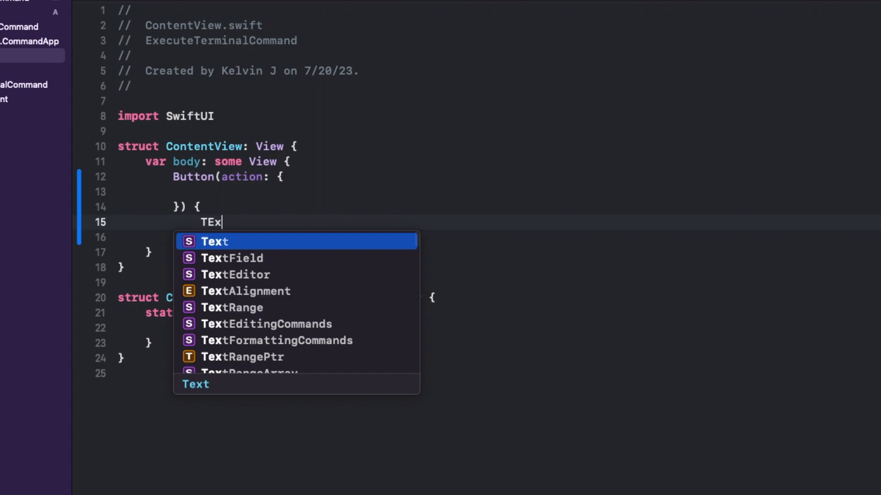
key(BackSpace)
text(ext(")
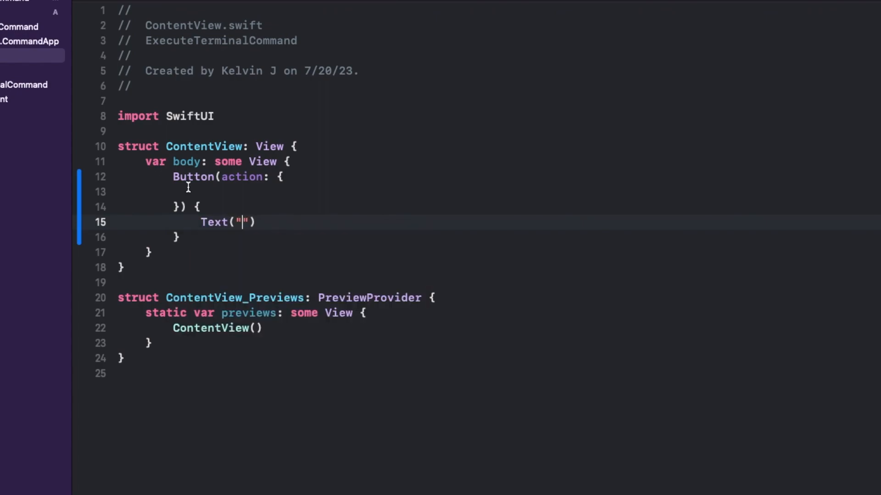
text(Run )
text(commands)
Step: Make the button's action call shell("python --version")
click(215, 187)
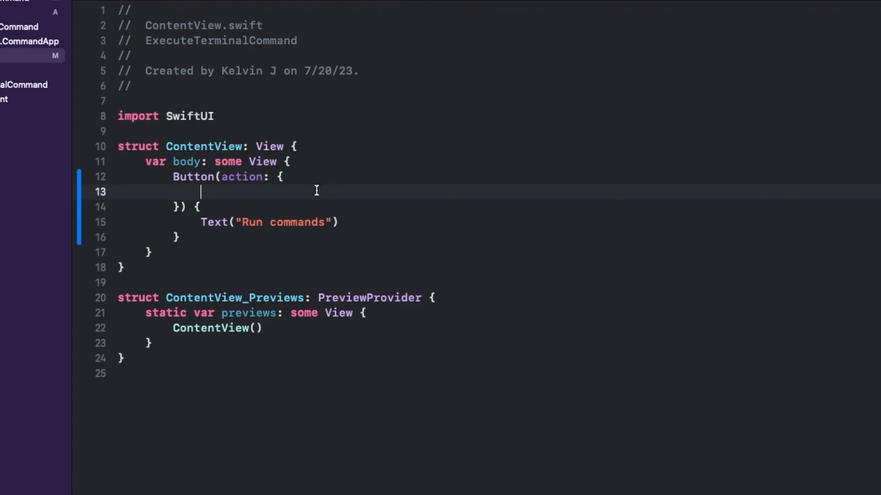
text(shell)
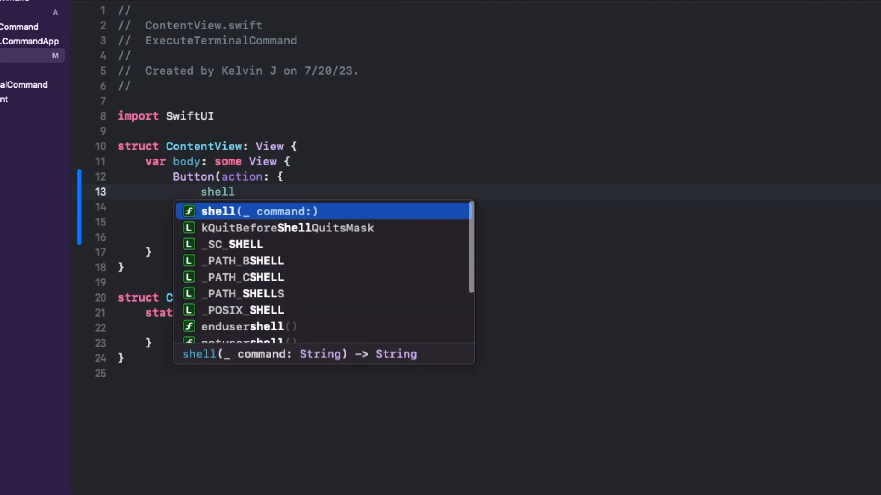
key(Return)
text("python)
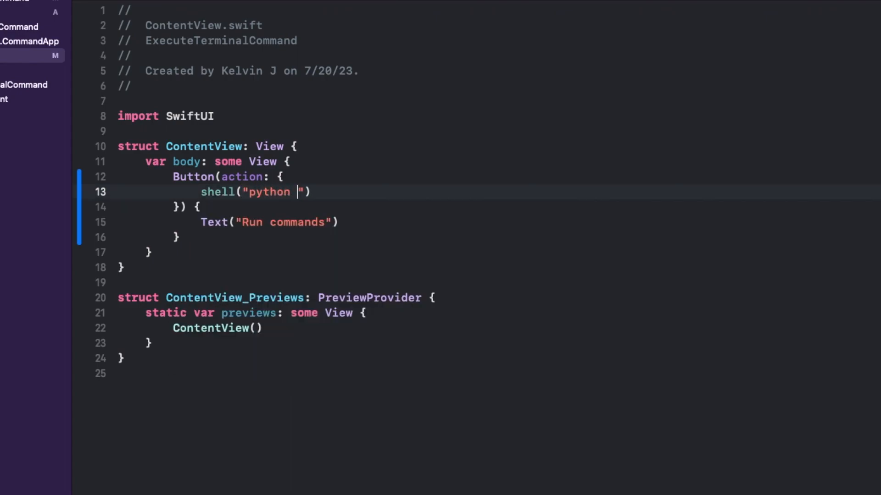
text( --version)
click(421, 163)
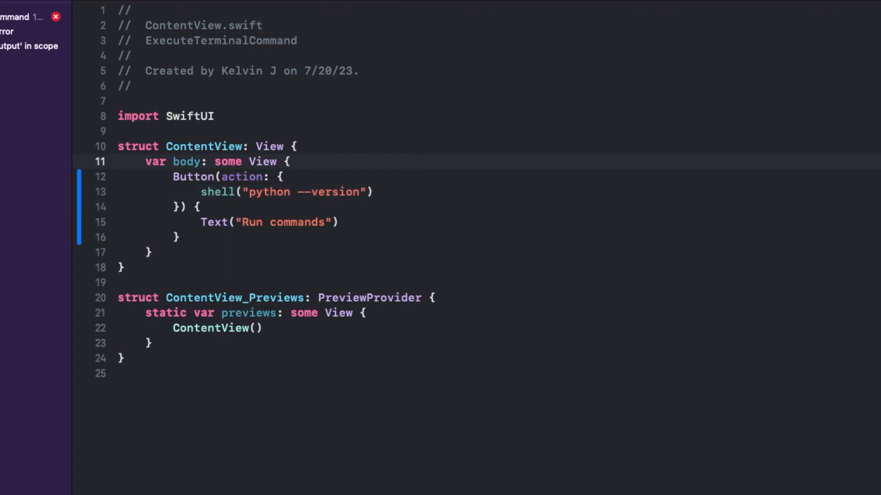
Step: Rename ouput to output on line 23 and force-unwrap the String with ! after .utf8)
click(6, 56)
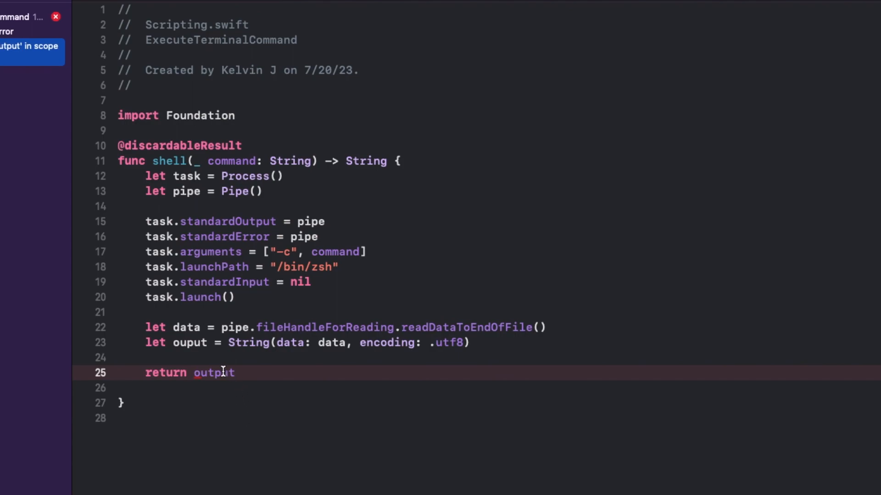
click(187, 343)
text(t)
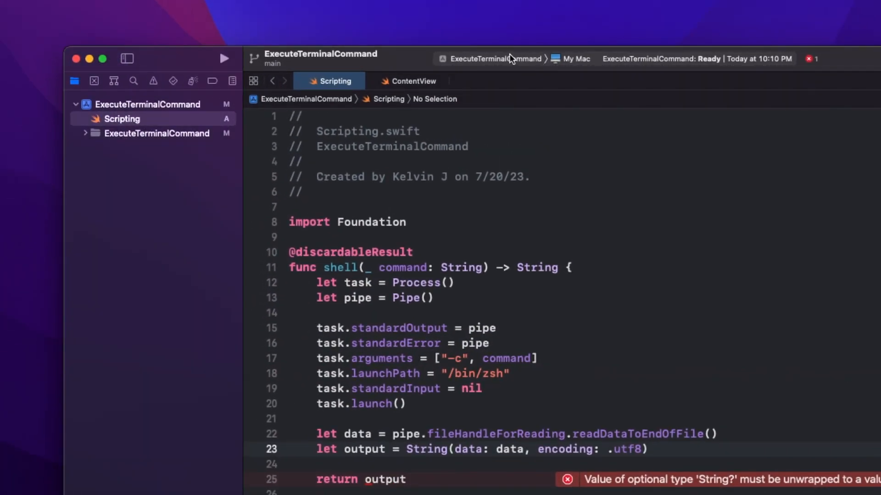
double_click(414, 62)
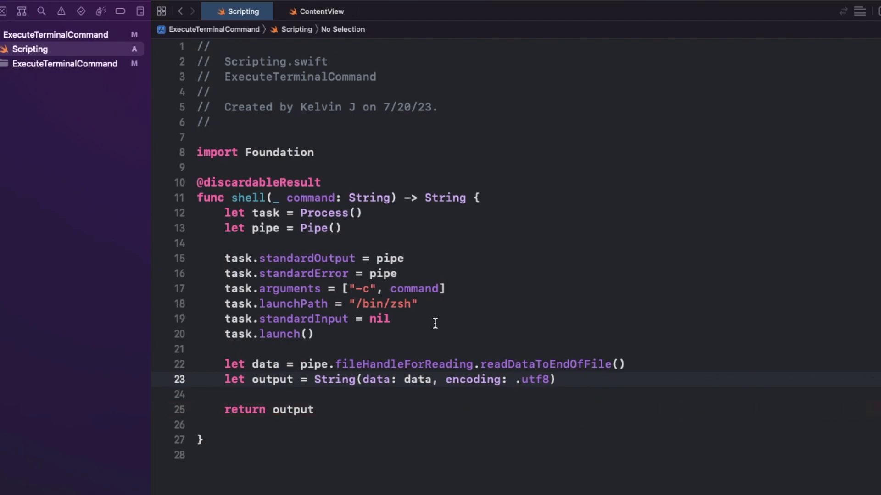
click(434, 322)
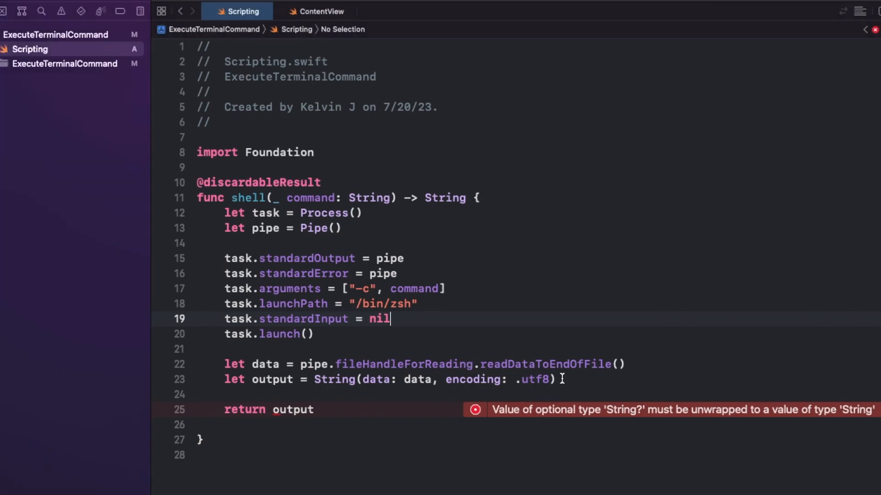
click(562, 380)
text(!)
click(210, 123)
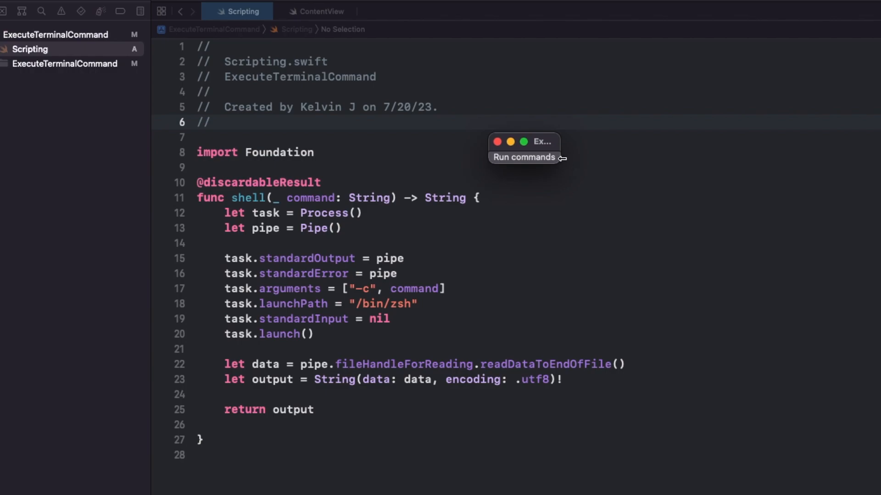
Step: Move the running app window aside and bring ContentView.swift back into the editor
drag(547, 142, 652, 178)
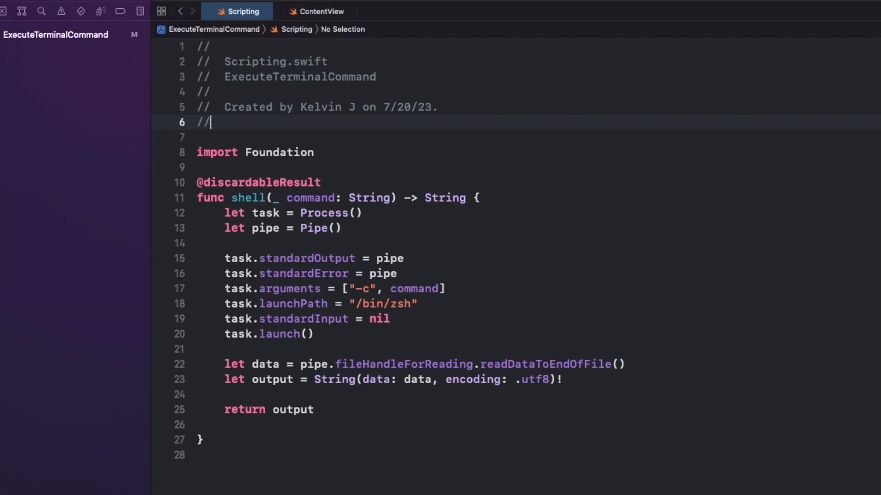
click(6, 64)
click(23, 93)
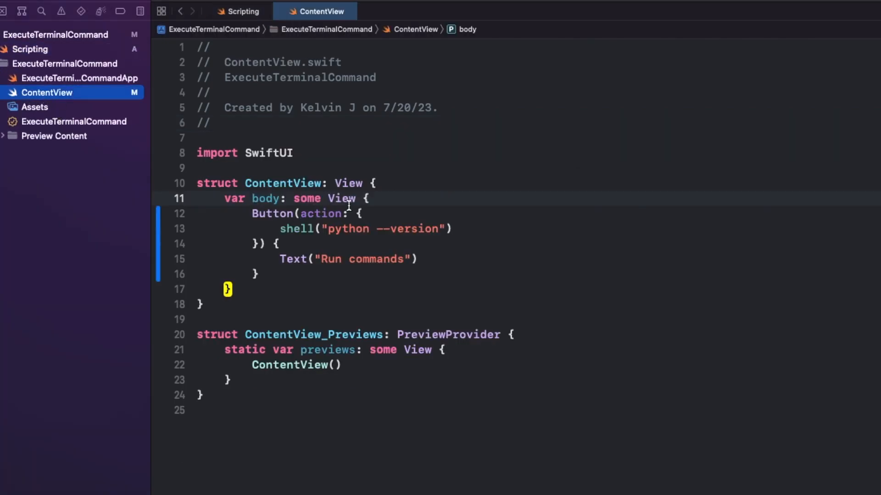
click(373, 213)
Step: Add .frame(maxWidth: .infinity, maxHeight: .infinity) below the button via autocompletion
click(424, 259)
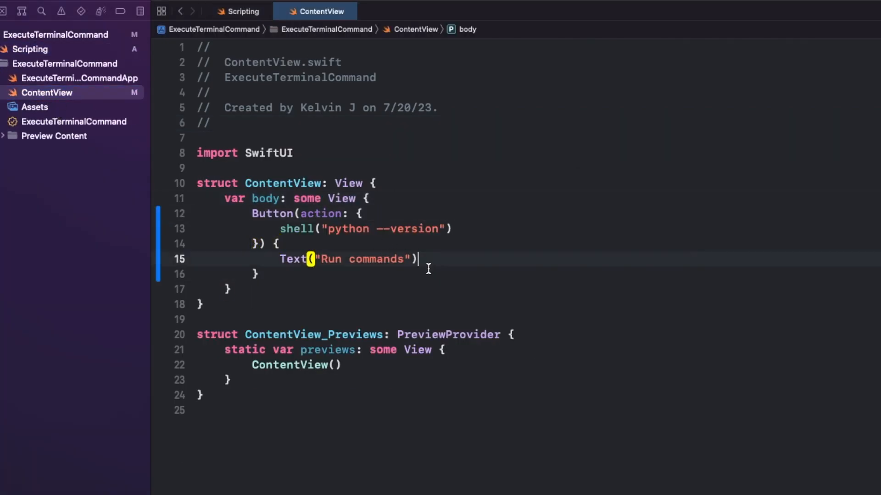
click(431, 274)
key(Return)
text(.fr)
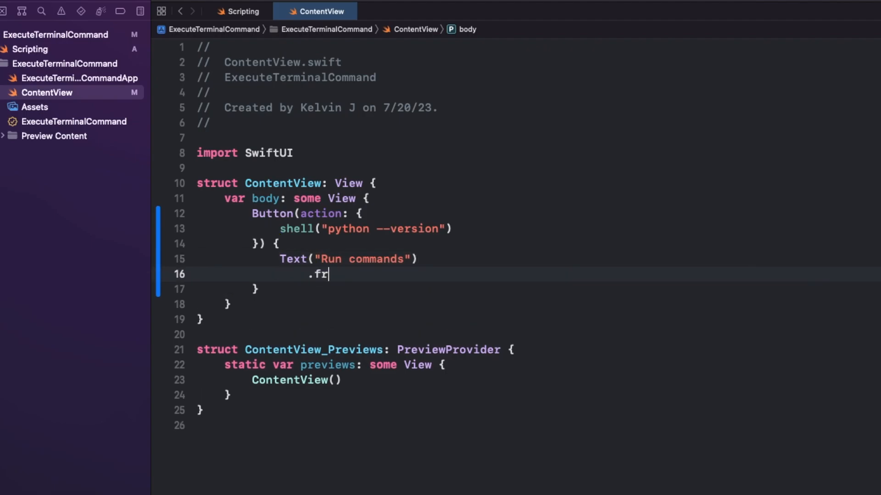
text(ame(ma)
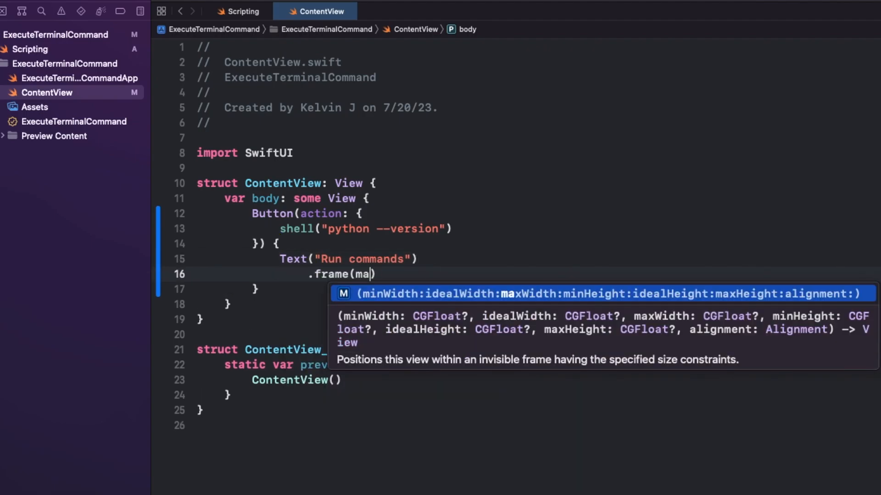
text(xWid)
key(Return)
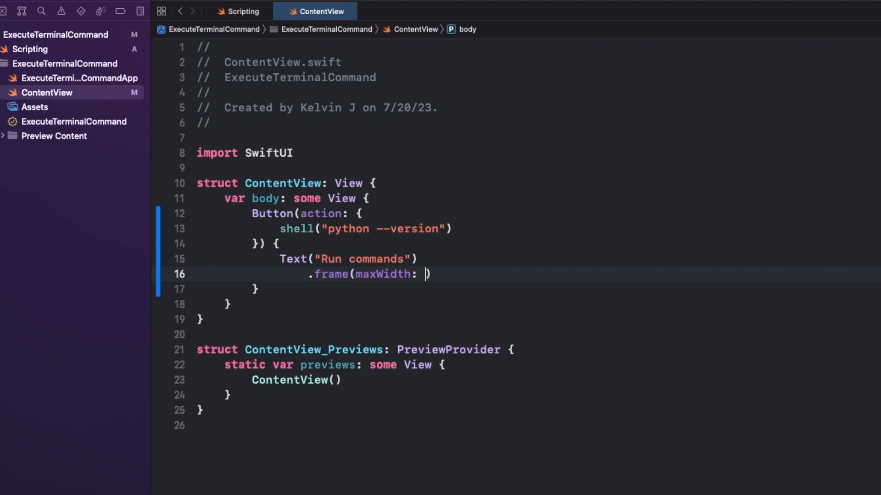
text(.infi)
key(Return)
text(, max)
key(Return)
text(.)
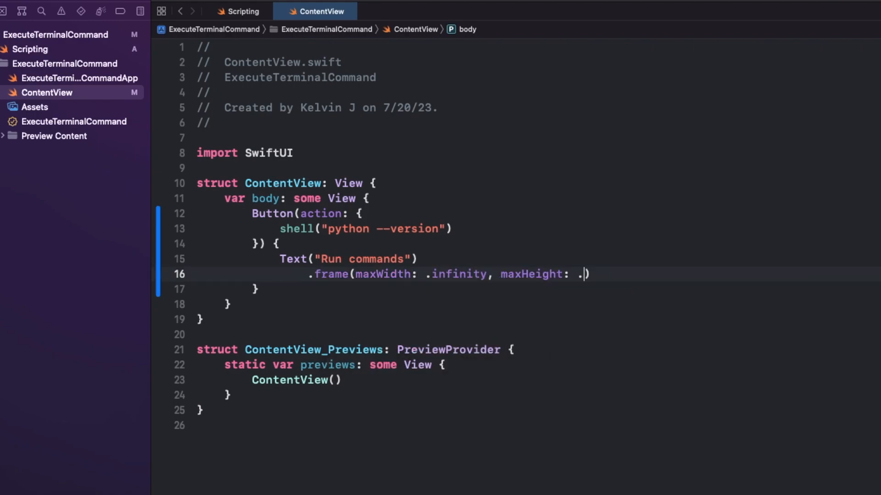
text(infi)
key(Return)
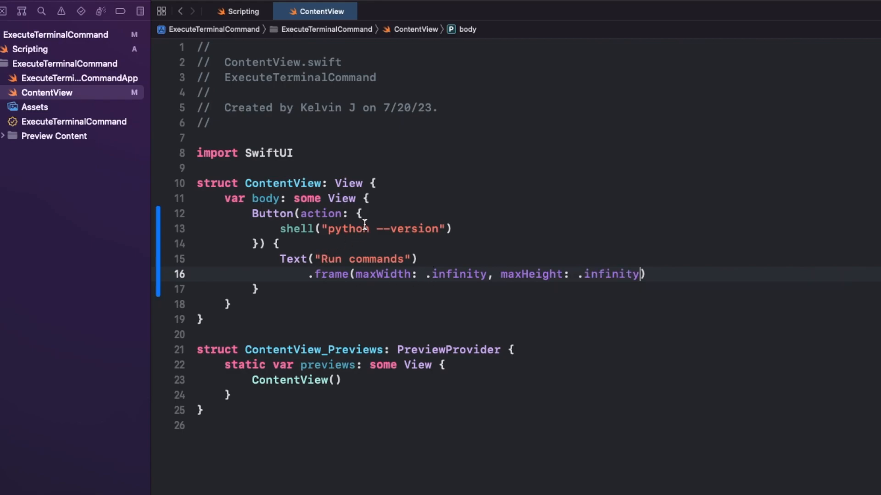
Step: Wrap the Button in a VStack and move the frame modifier onto the VStack
click(376, 198)
key(Return)
text(VS)
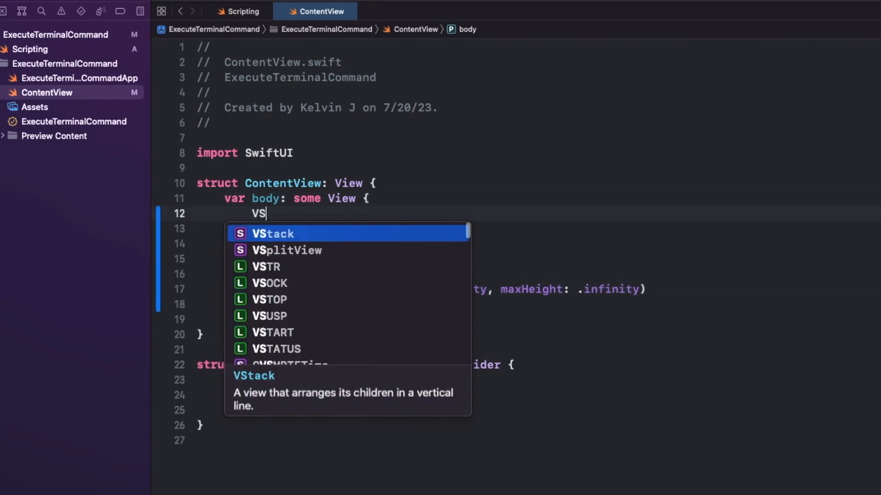
text(tack {)
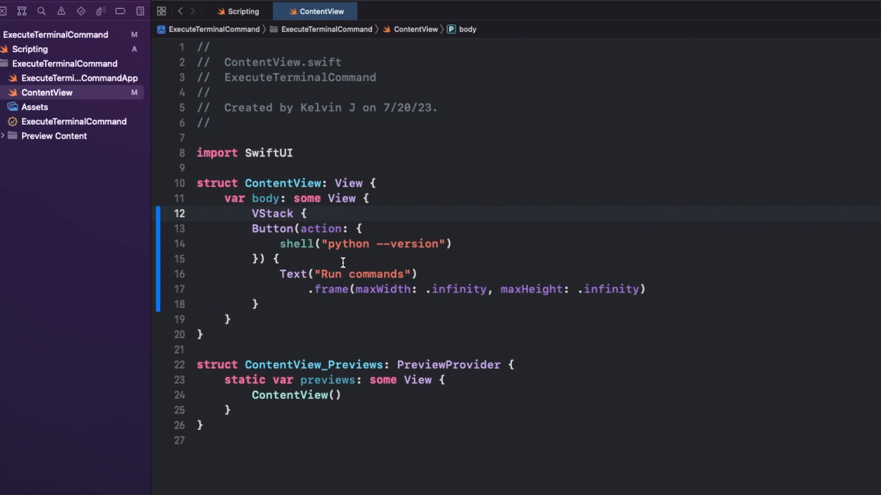
click(264, 303)
key(Return)
text(})
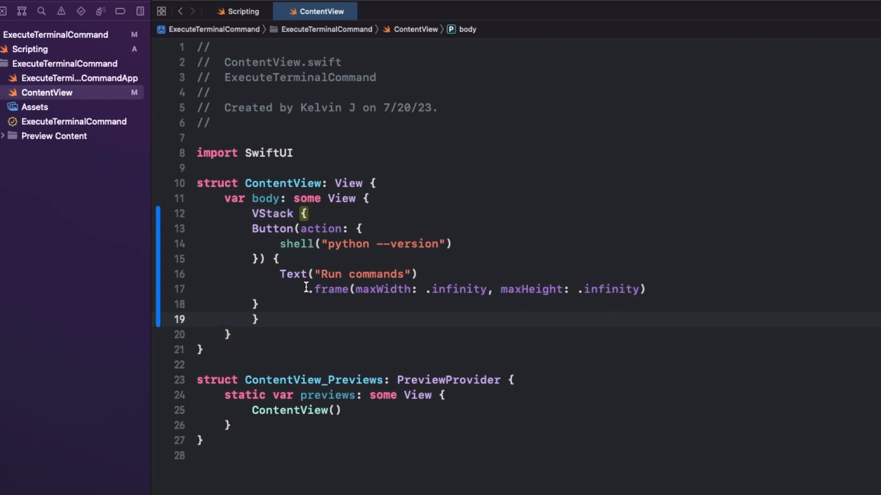
drag(308, 289, 648, 284)
key(super+x)
click(305, 316)
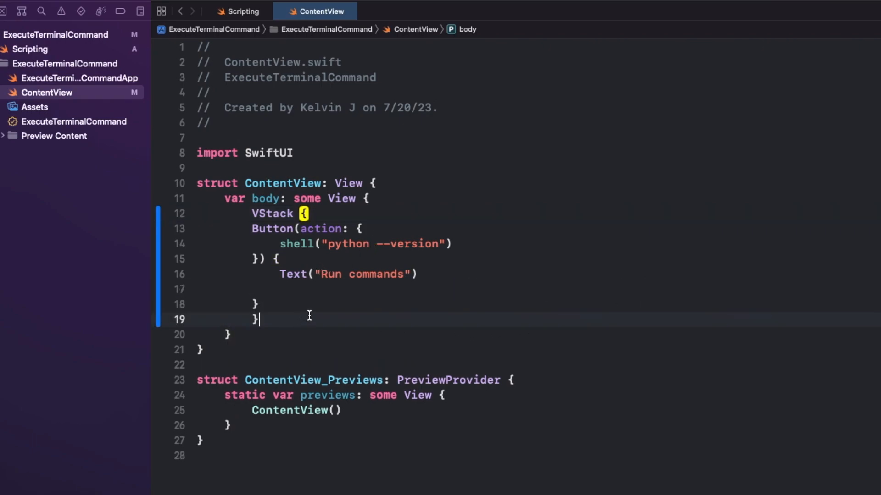
key(super+v)
Step: Re-indent the ContentView struct with Ctrl+I and build and run the app
drag(206, 352, 190, 172)
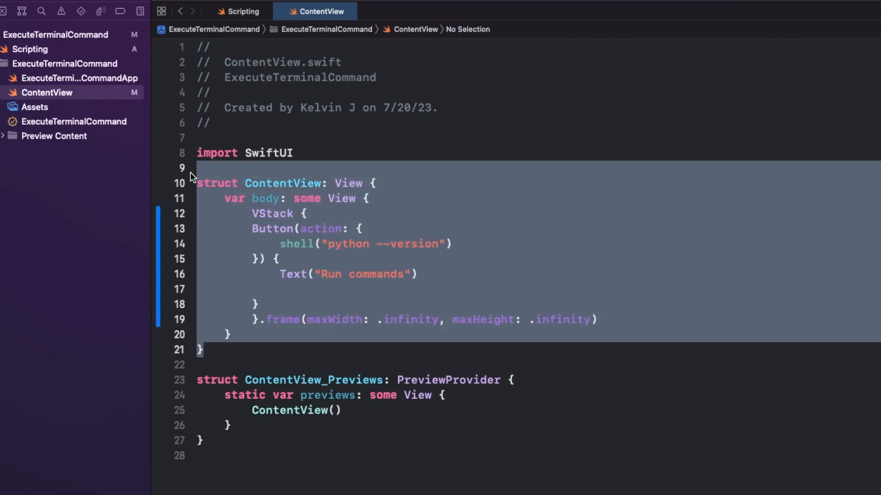
key(ctrl+i)
click(300, 184)
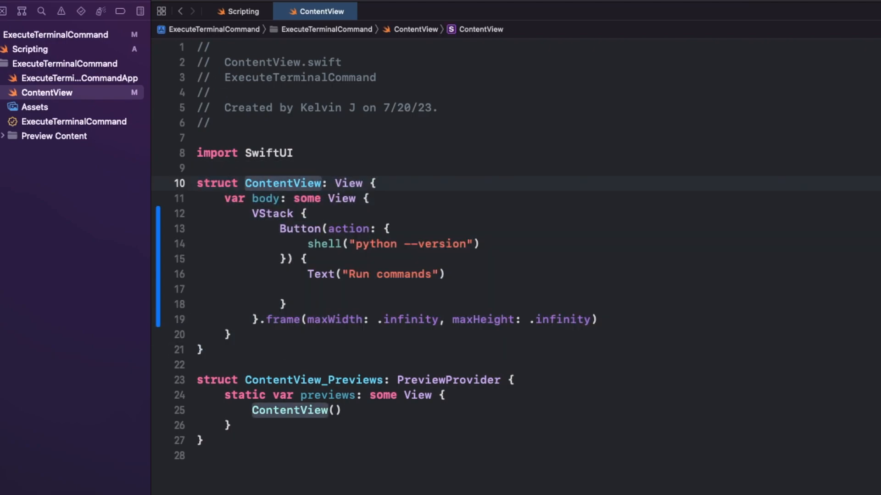
key(super+r)
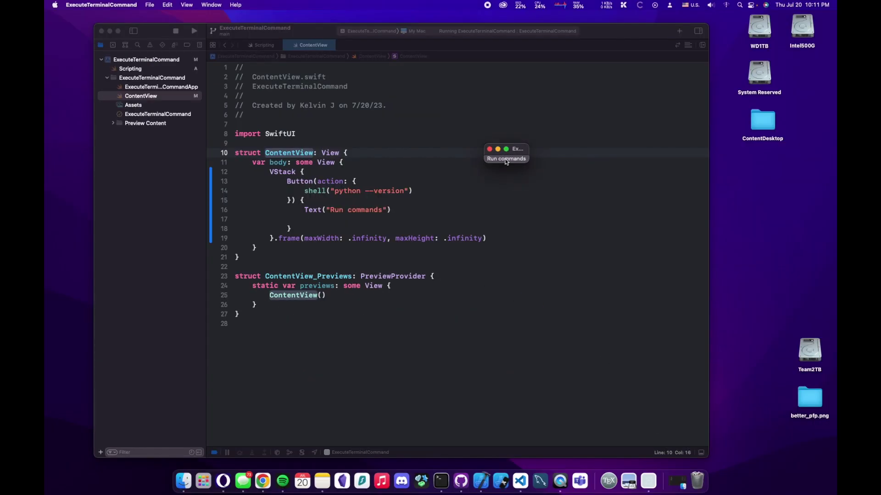
Step: Run commands in the app, then resize Xcode's debug console to read the log
click(507, 159)
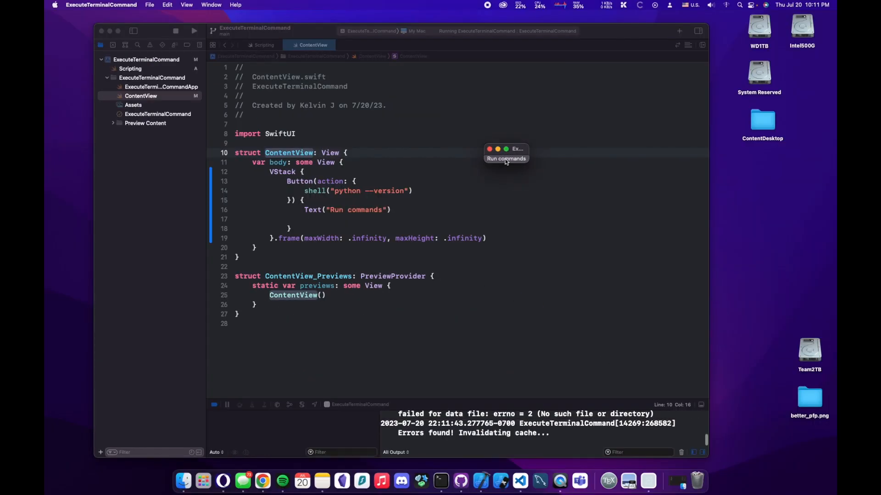
click(508, 403)
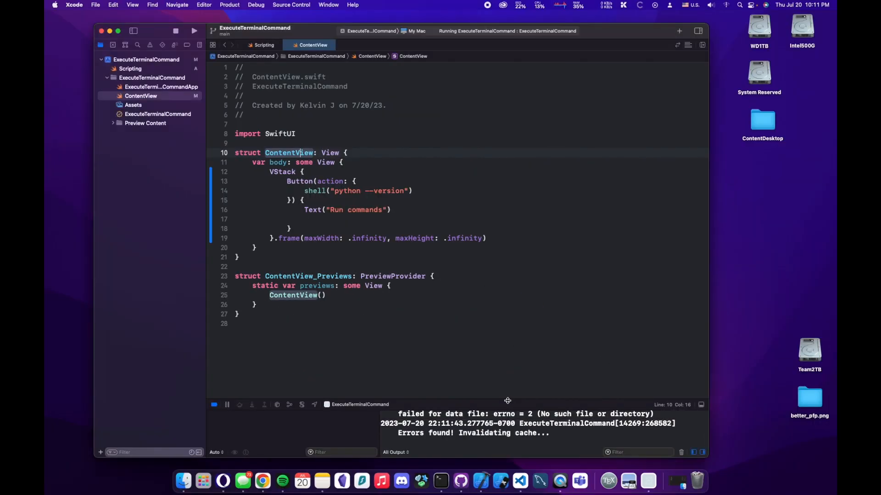
mouse_move(508, 405)
mouse_down()
mouse_move(539, 295)
mouse_move(540, 365)
mouse_up()
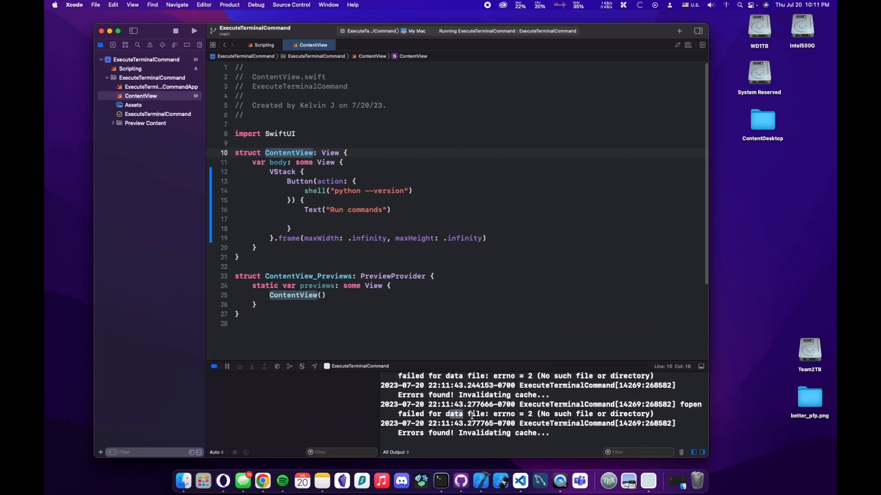
drag(450, 414, 517, 415)
click(465, 415)
Step: Highlight the 'No such file or directory' error in the console, then return to the shell call line
drag(459, 415, 652, 415)
click(525, 415)
click(654, 415)
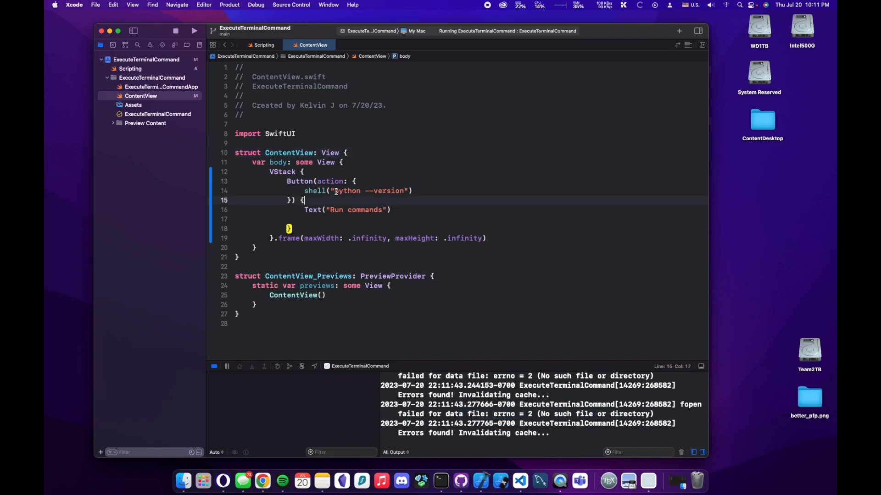
click(335, 191)
Step: Wrap line 14 as print(shell("python --version")) and rebuild and run the app
click(403, 191)
click(363, 191)
click(303, 190)
text(print()
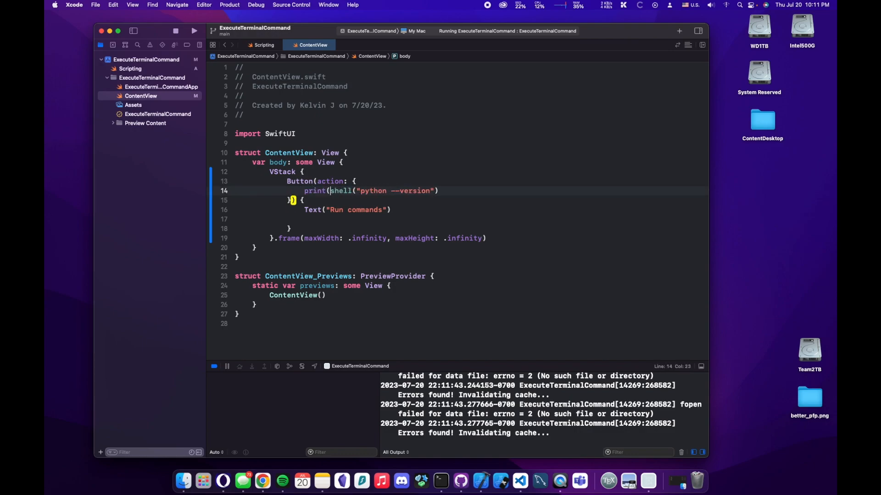
click(441, 190)
text())
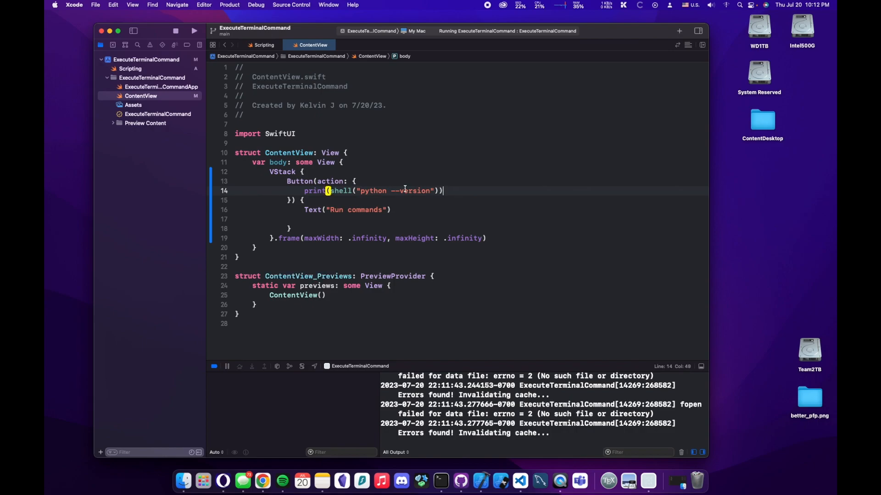
click(194, 31)
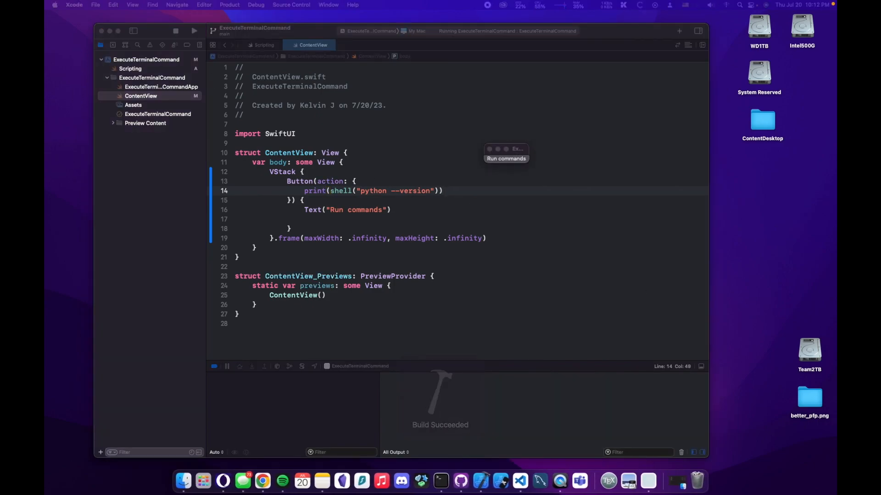
Step: Run commands in the app and highlight the printed Python version in the console
click(515, 159)
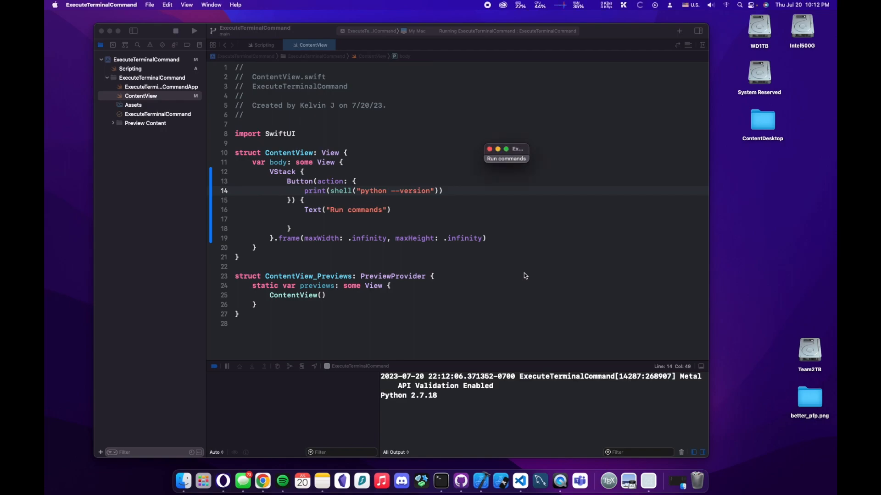
click(453, 394)
drag(438, 395, 409, 396)
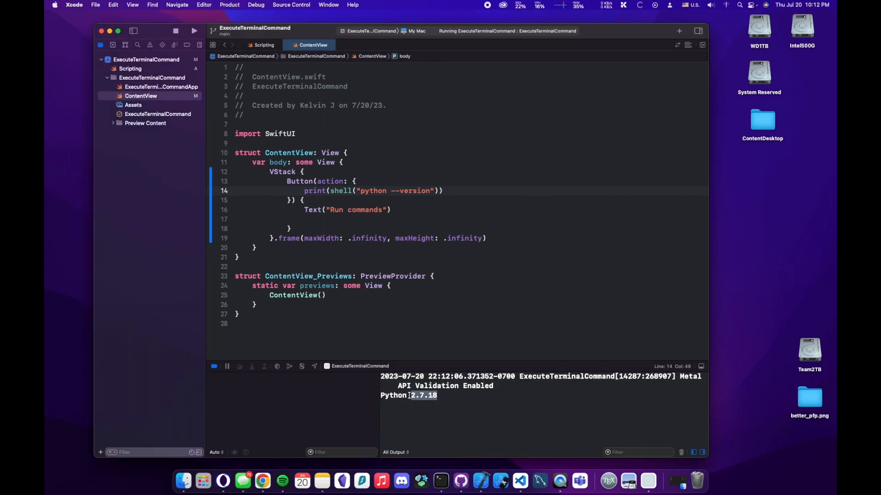
click(411, 396)
drag(411, 395, 438, 395)
click(443, 403)
mouse_move(516, 364)
mouse_down()
mouse_move(522, 327)
mouse_move(509, 363)
mouse_up()
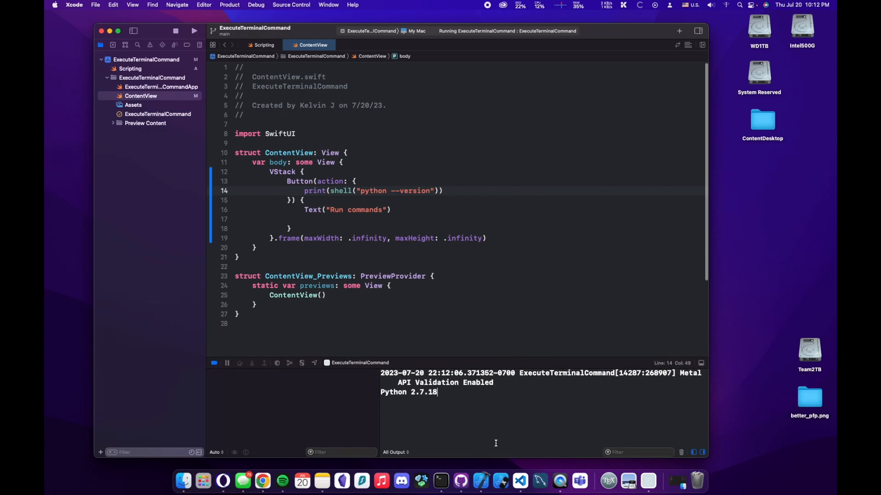
click(489, 442)
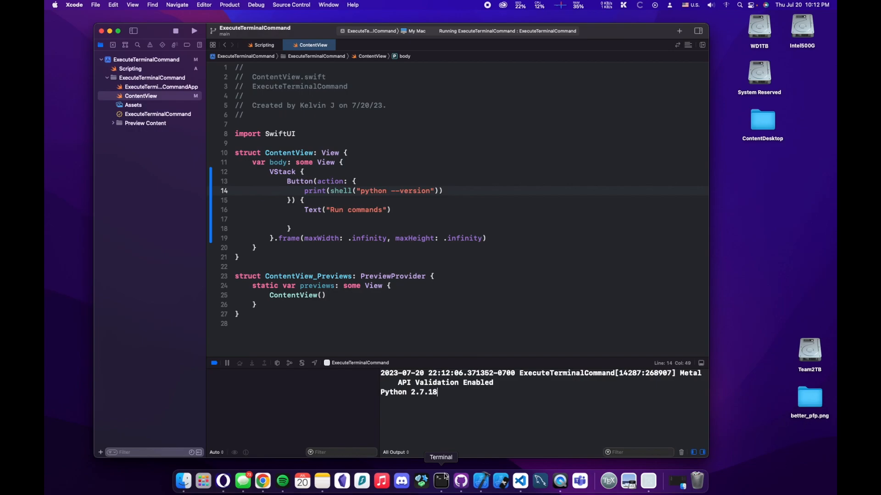
Step: Select the python --version command text and switch to Terminal
drag(360, 192, 436, 193)
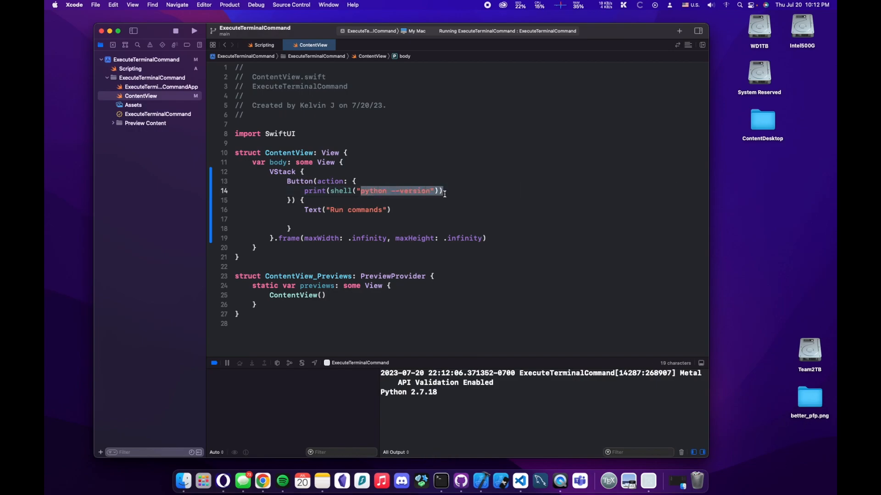
click(436, 193)
click(440, 480)
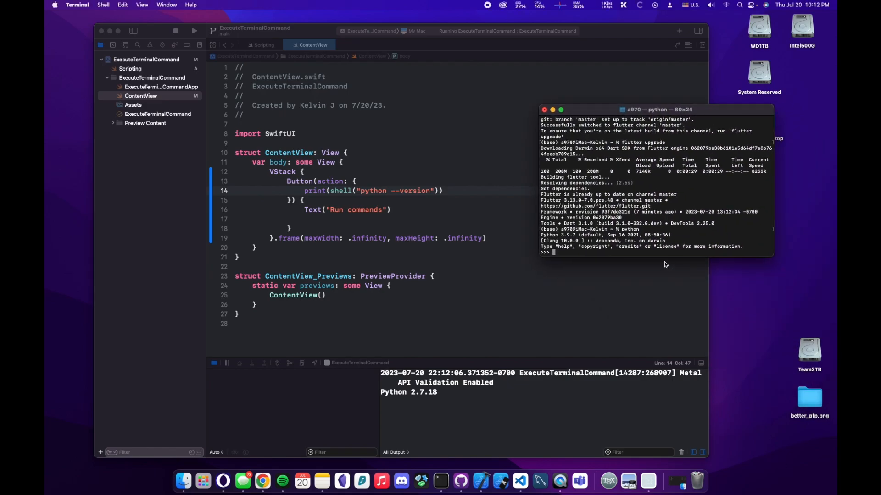
Step: Exit the Python interpreter and run python --version in Terminal, reporting Python 3.9.7
key(ctrl+c)
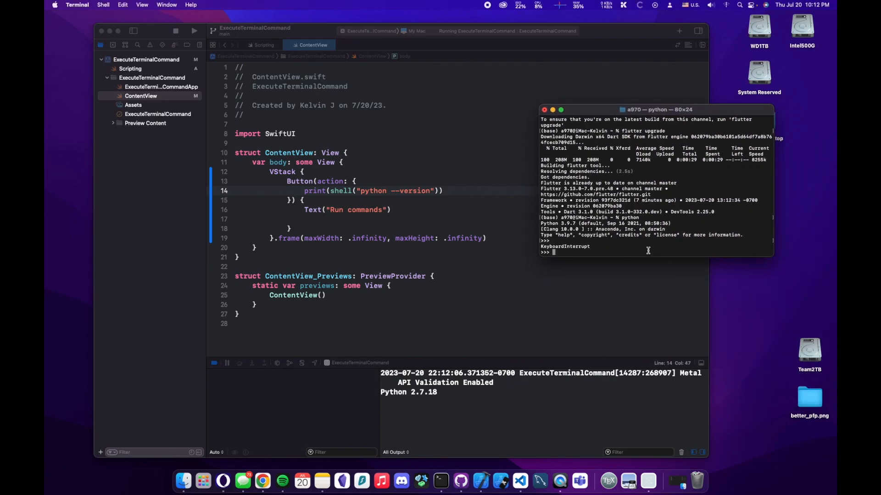
key(ctrl+d)
text(python --version)
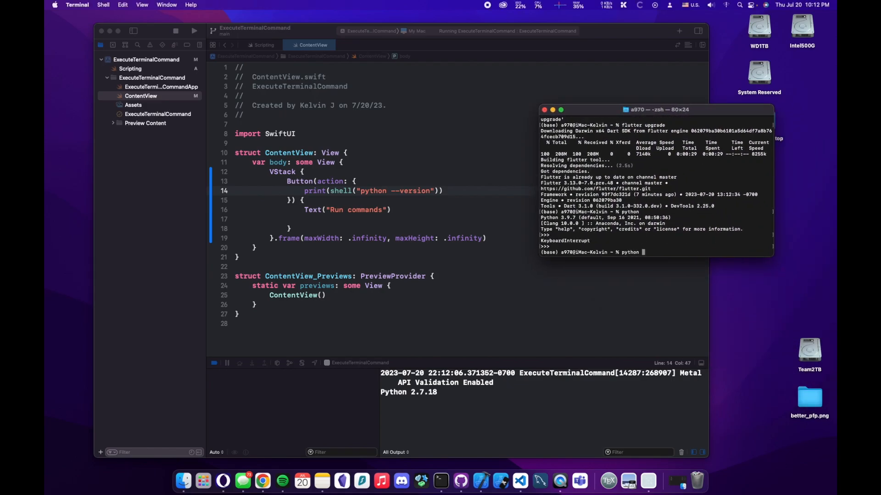
key(Return)
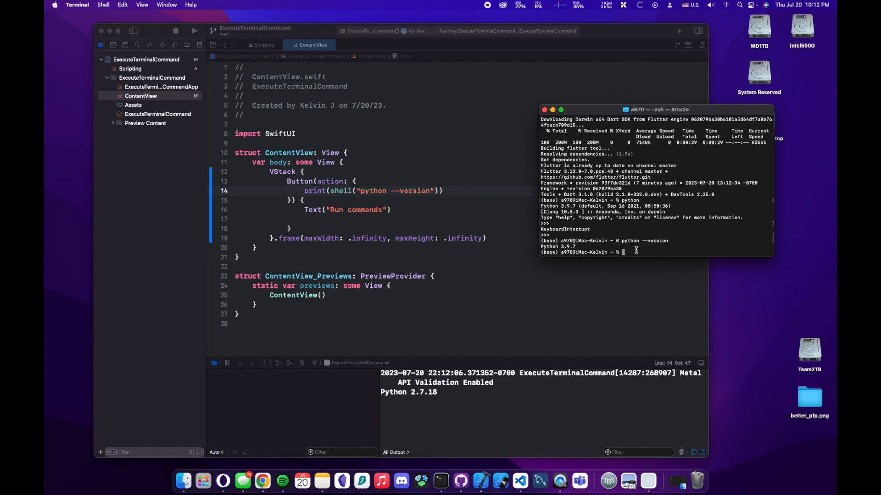
click(434, 191)
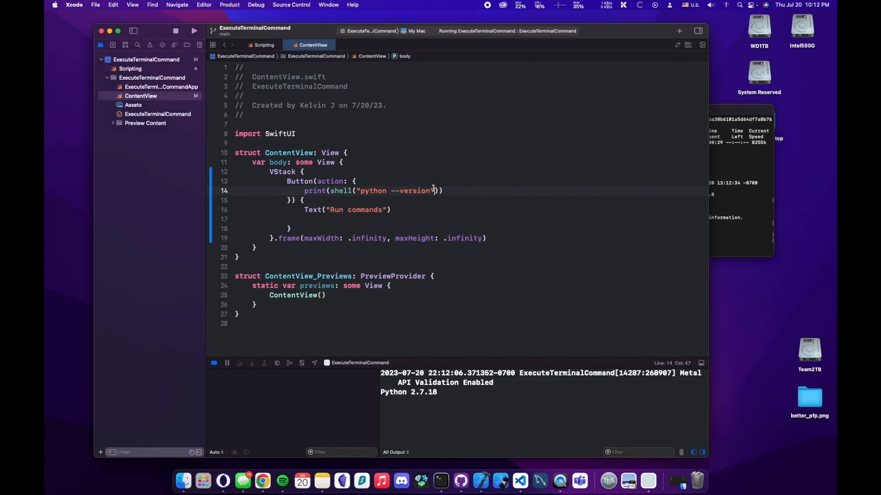
click(730, 211)
click(423, 199)
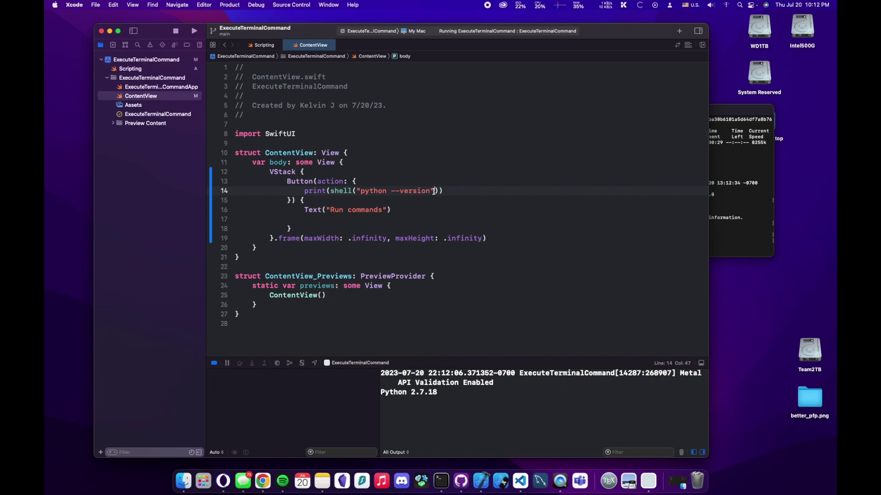
click(721, 190)
drag(628, 250, 621, 247)
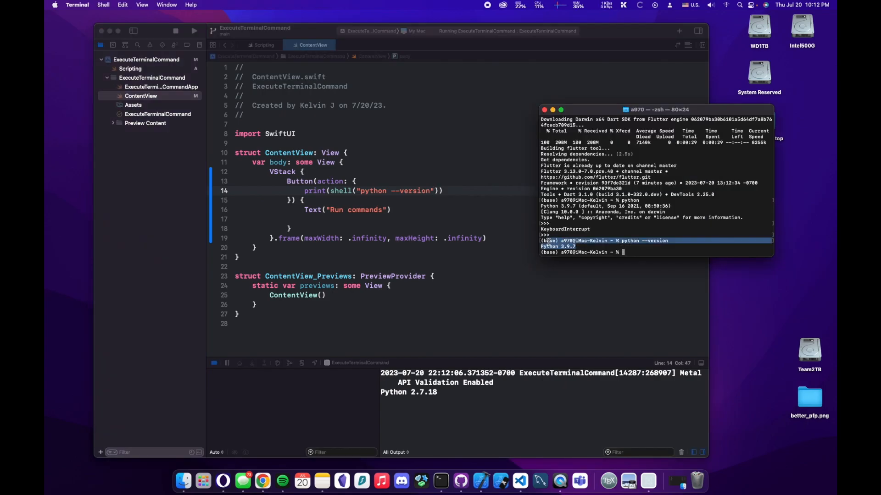
click(629, 252)
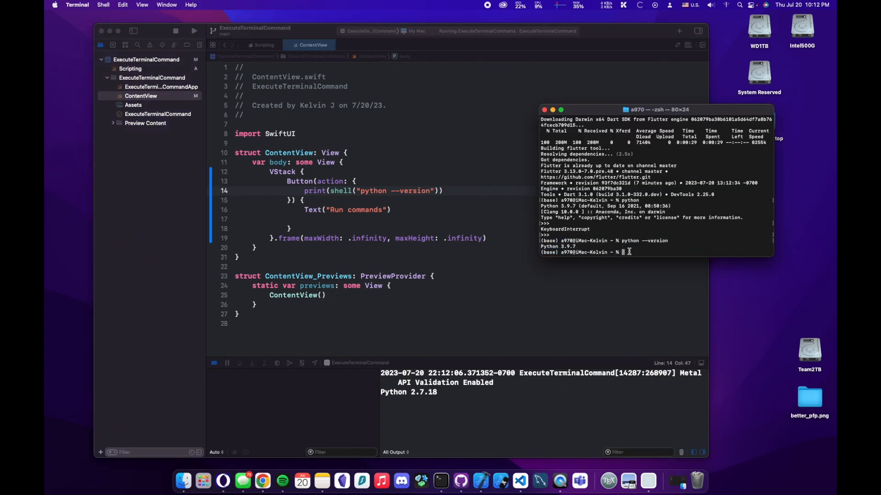
text(which python)
Step: Run which python to find /Users/a970/opt/anaconda3/bin/python, then review the shell call in Xcode
key(Return)
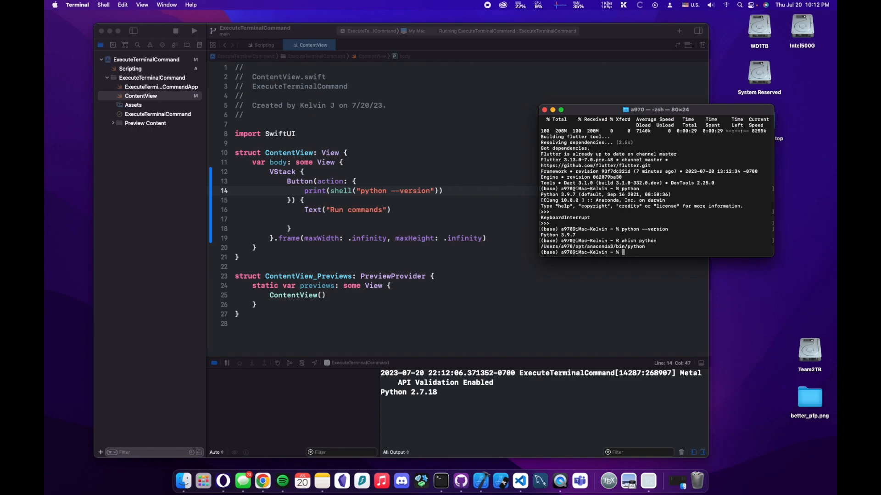
triple_click(640, 246)
click(579, 245)
click(441, 191)
drag(441, 190, 350, 184)
click(544, 233)
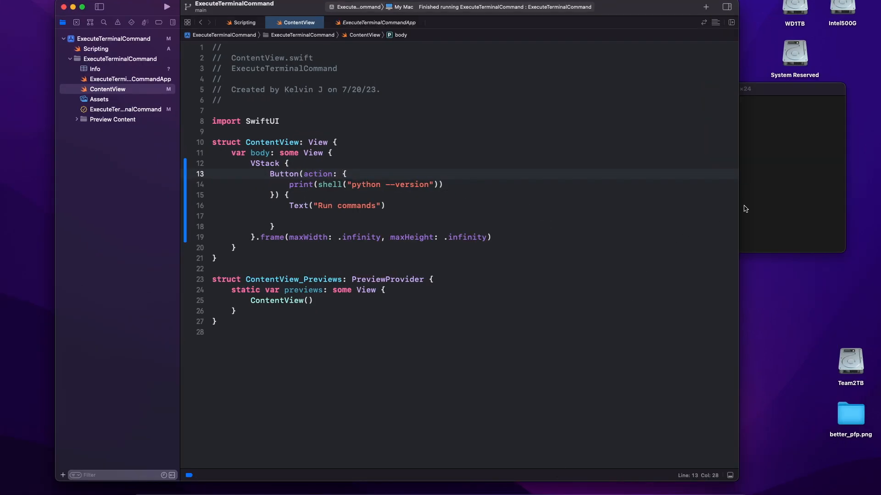
Step: Copy the which python output and paste the Anaconda path over 'python' on line 14, then select the project
click(750, 199)
text(which python)
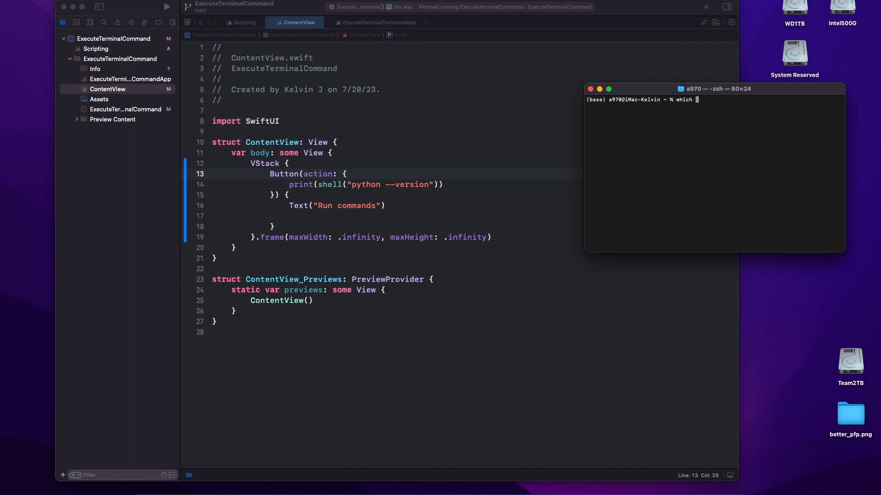
key(Return)
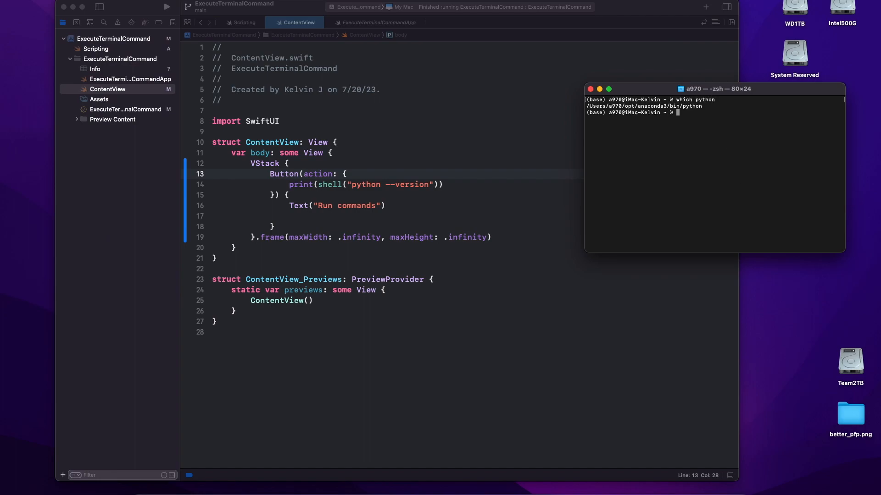
drag(704, 106, 586, 107)
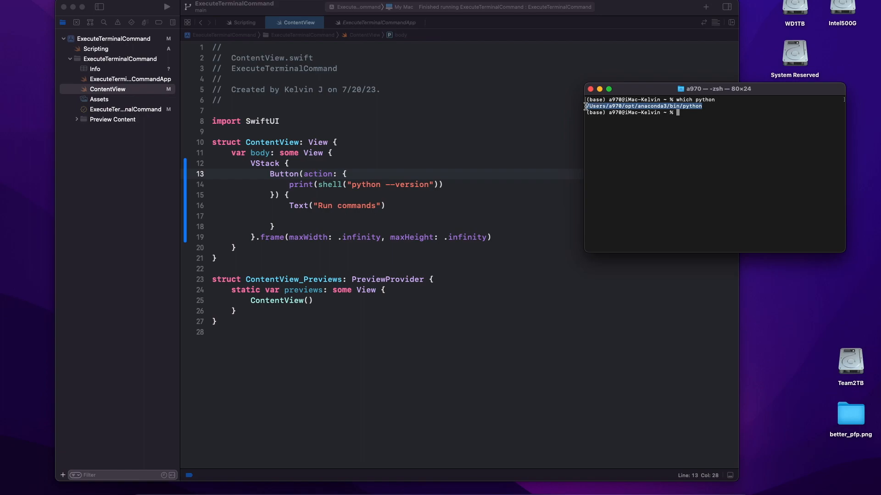
click(369, 186)
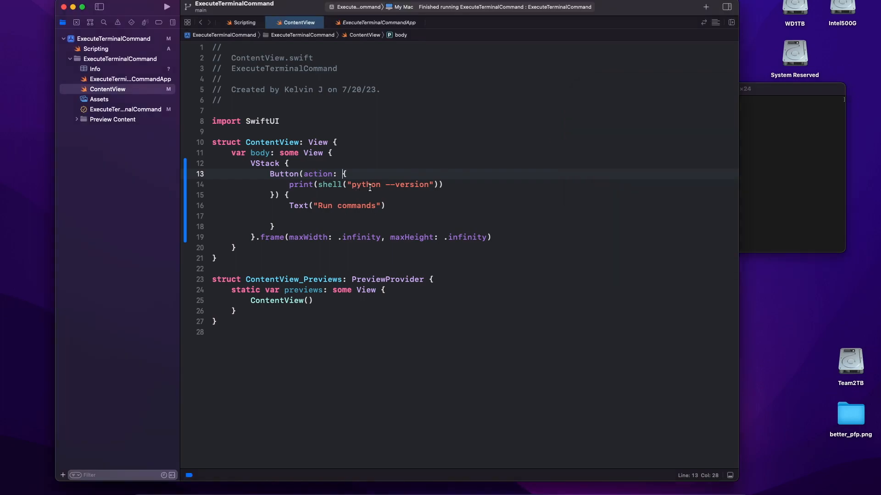
double_click(365, 185)
key(super+v)
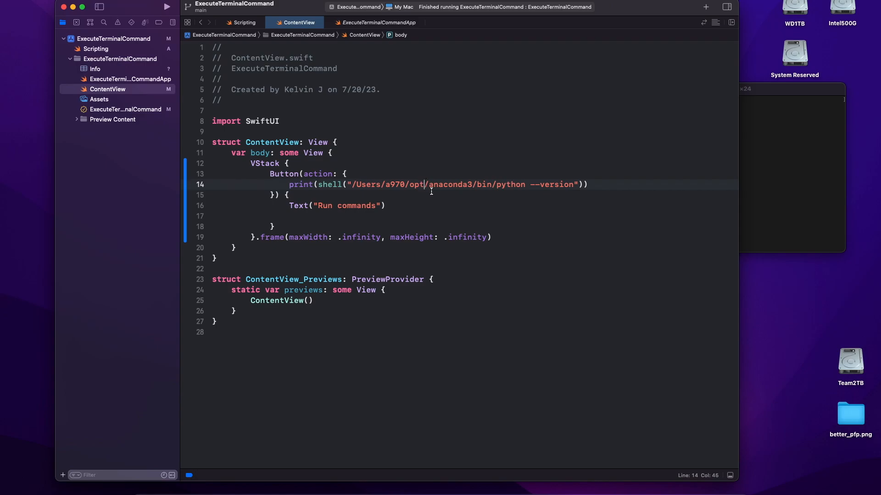
drag(405, 185, 530, 184)
click(529, 185)
click(113, 39)
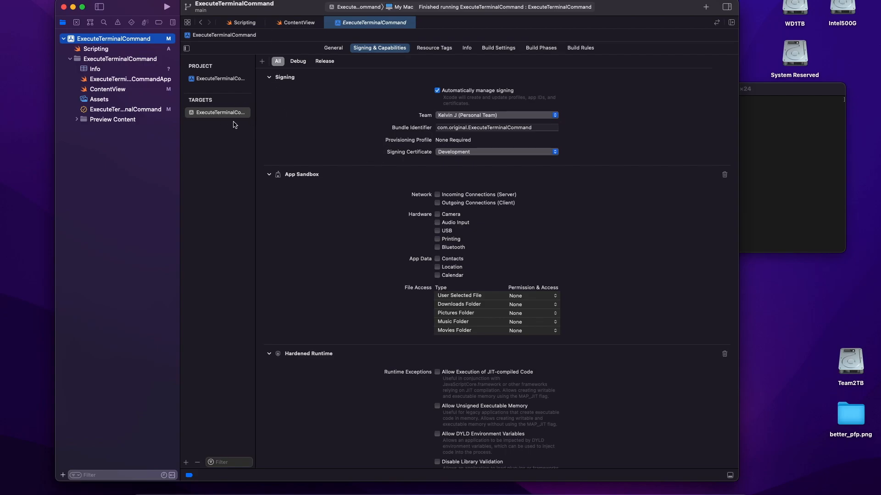
scroll(373, 140, down, 1)
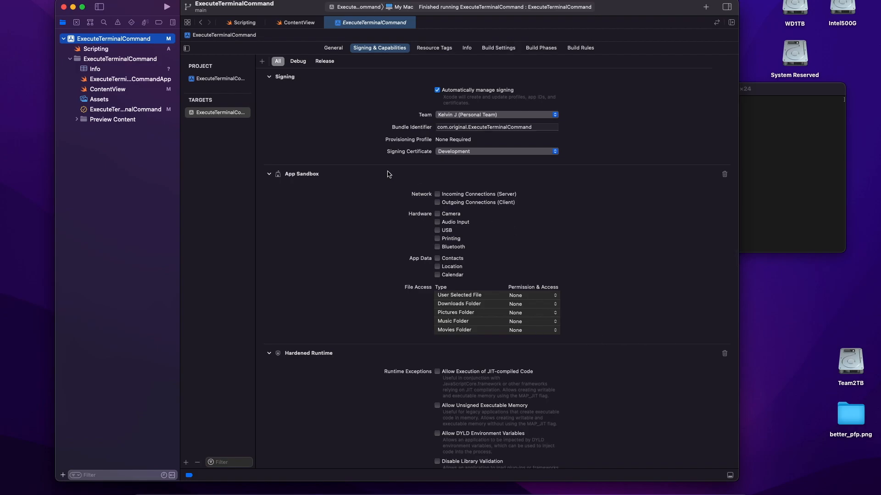
Step: Remove the App Sandbox capability in Signing & Capabilities, return to ContentView and run the app
click(318, 176)
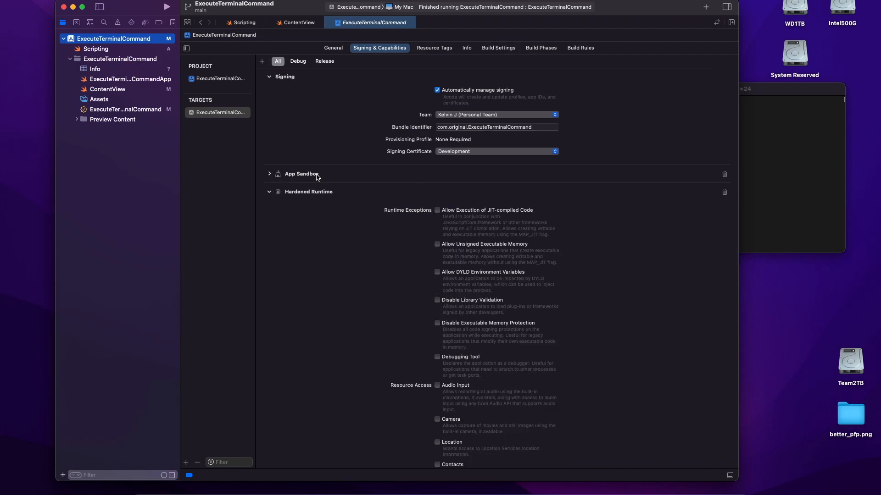
click(270, 174)
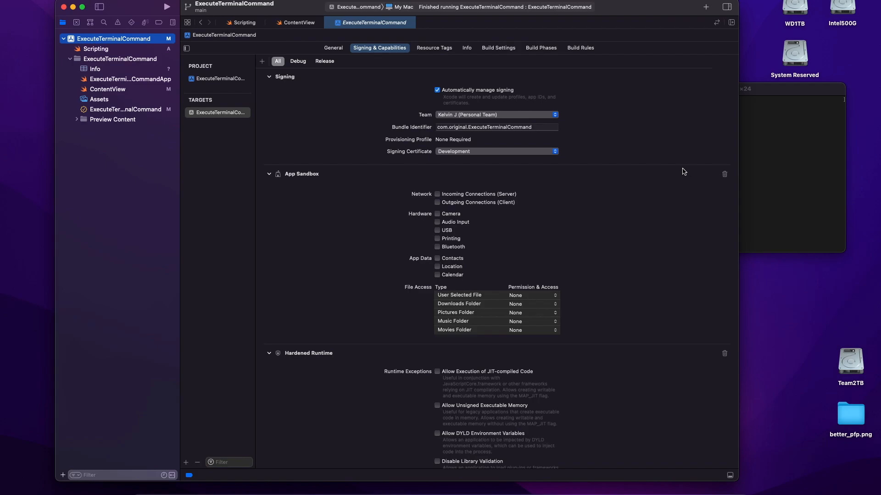
click(725, 176)
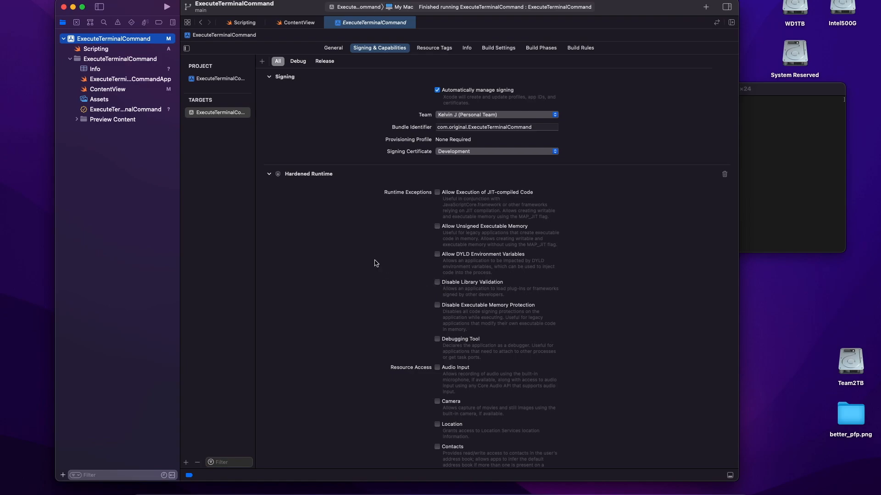
click(153, 90)
click(166, 6)
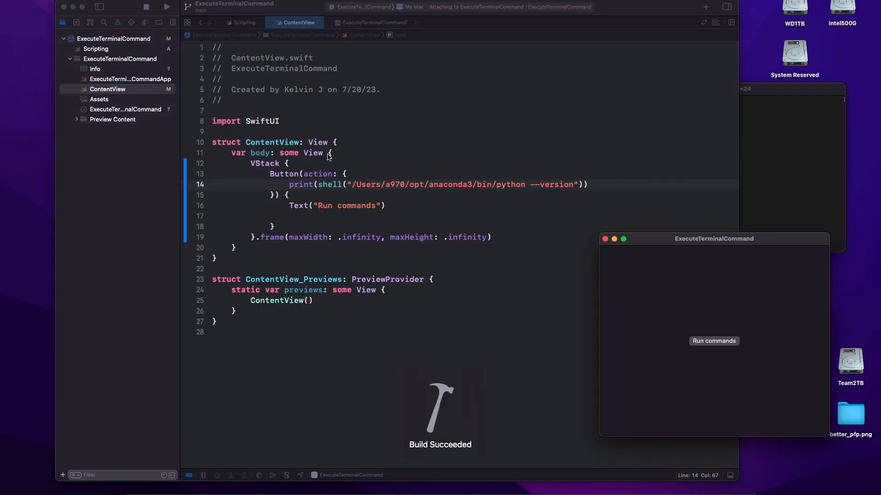
Step: Run commands in the app and highlight Python 3.9.7 printed in the console
click(703, 344)
click(431, 389)
drag(431, 389, 411, 389)
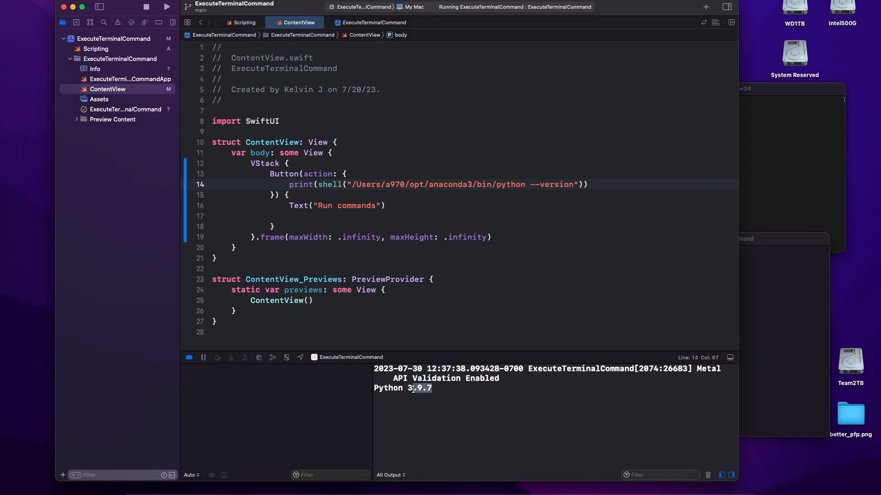
click(412, 388)
Step: Confirm python --version in Terminal matches, close the Terminal window and refocus Xcode
click(780, 199)
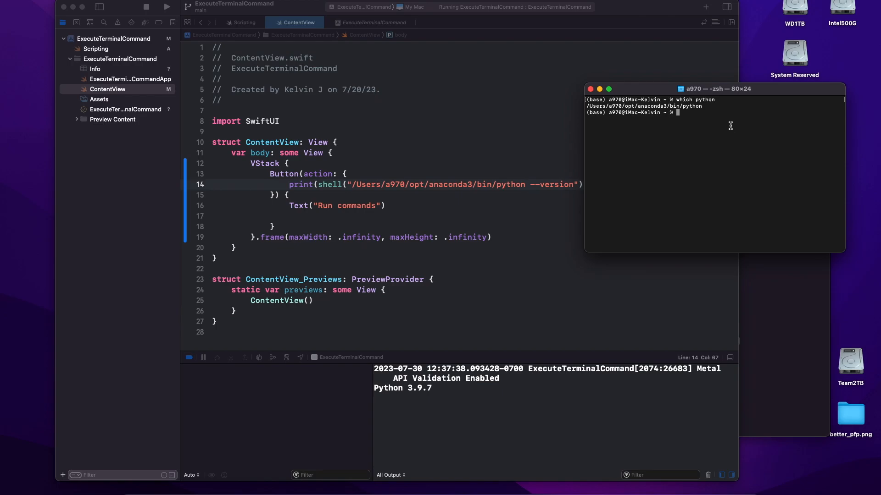
text(python --version)
key(Return)
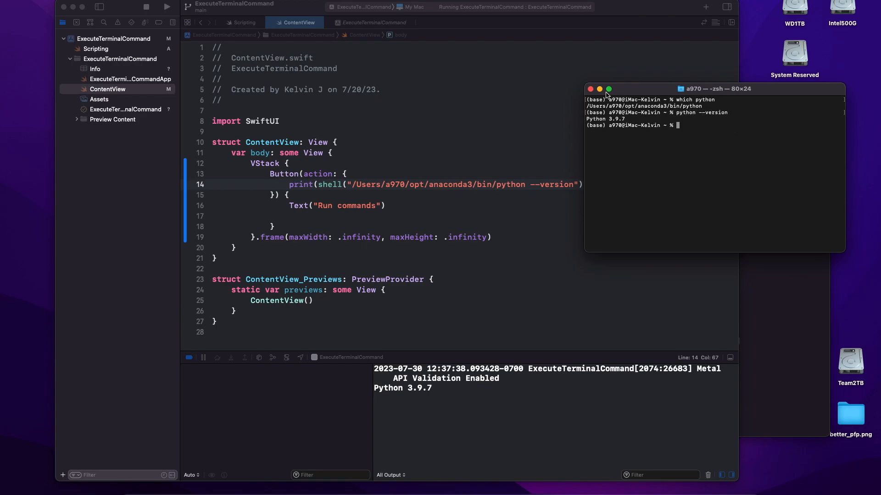
click(591, 90)
click(556, 209)
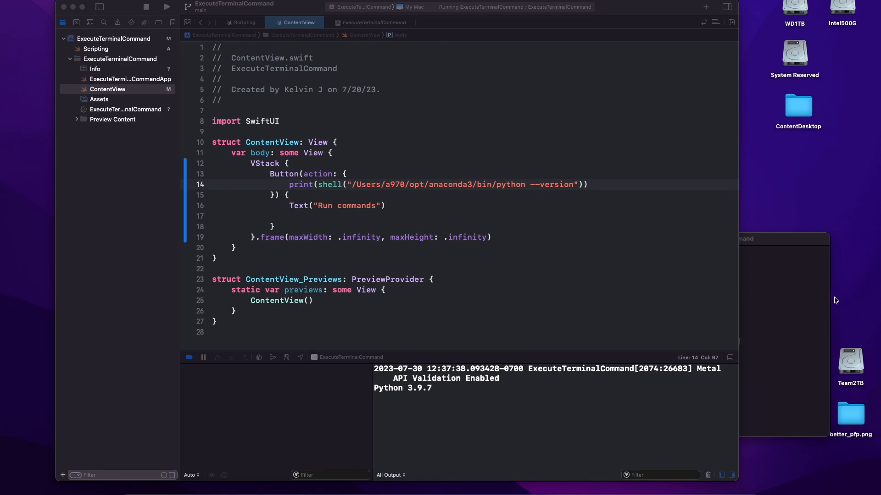
click(575, 396)
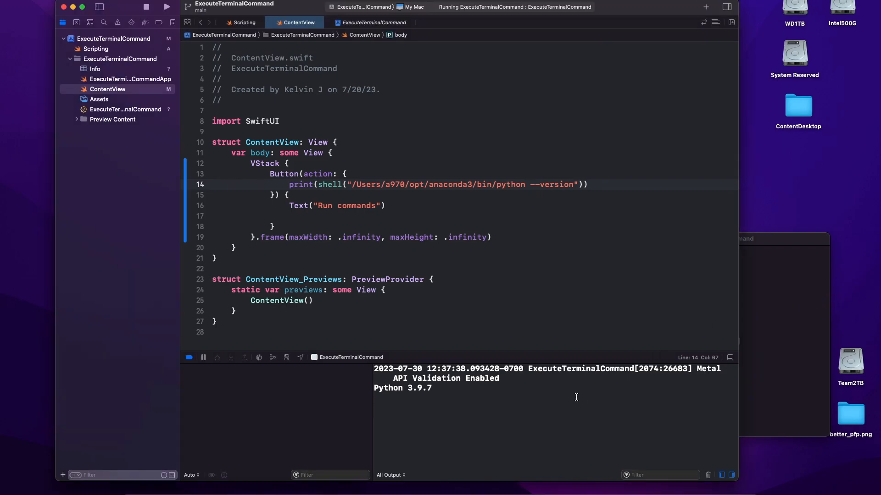
Step: Comment out the version call and start a cd /Users/ command on line 15, checking folder names in Finder
click(575, 183)
key(super+slash)
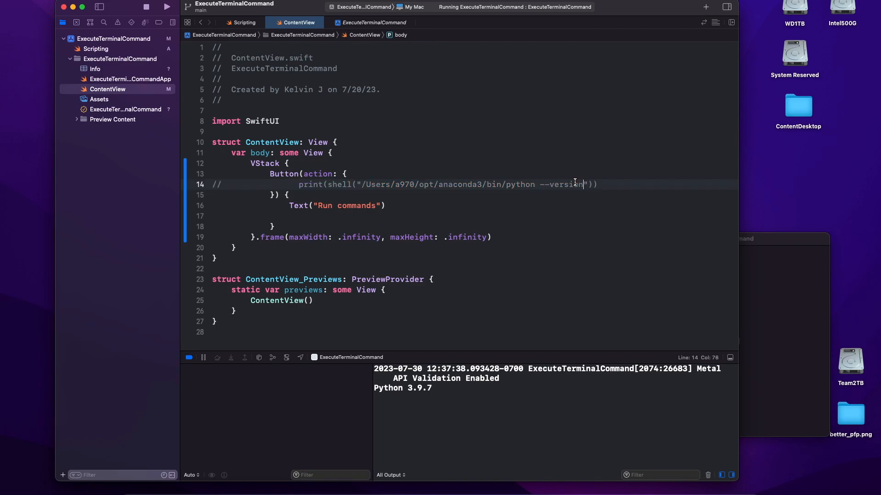
click(607, 184)
text(print()
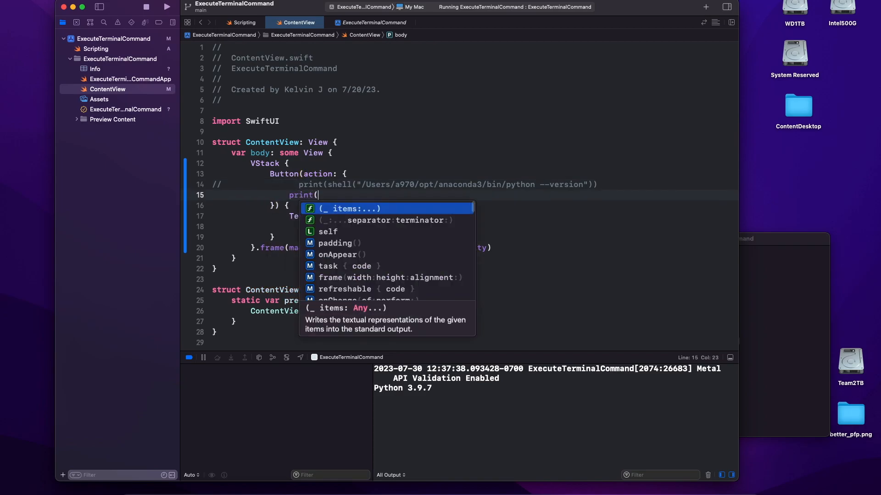
text(shell(")
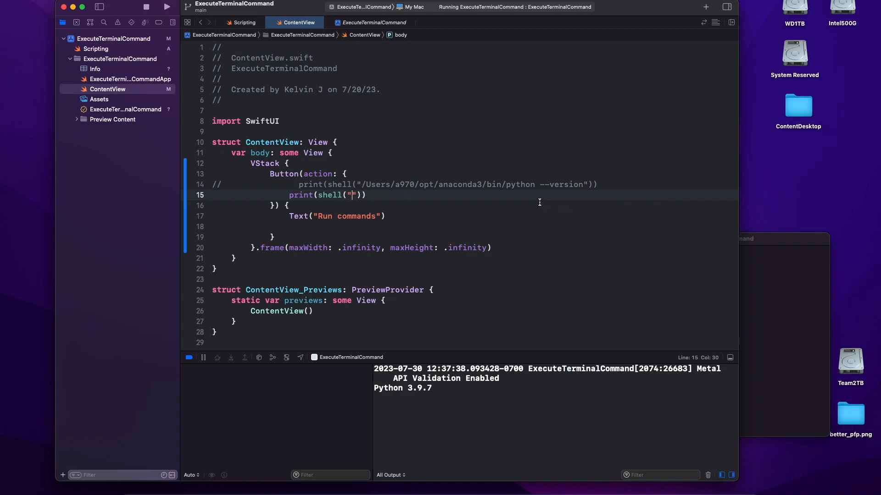
text(cd )
text(/User)
text(s/)
text(\()
key(BackSpace)
key(BackSpace)
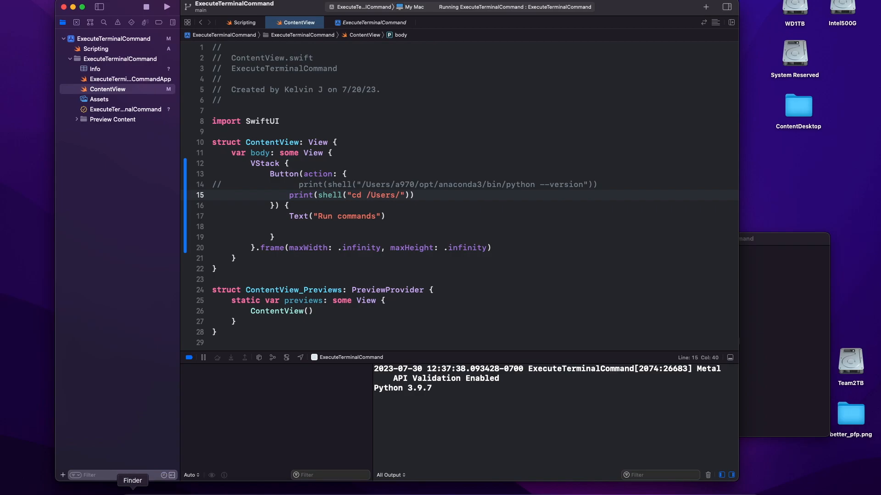
click(148, 490)
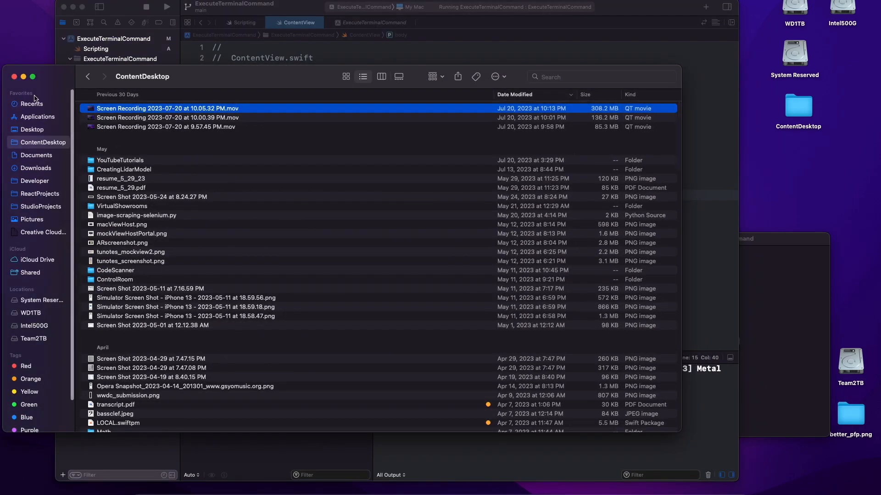
click(15, 77)
Step: Complete line 15 as print(shell("cd /Users/a970/CodeFormer; ls;")) and build and run the app
click(400, 195)
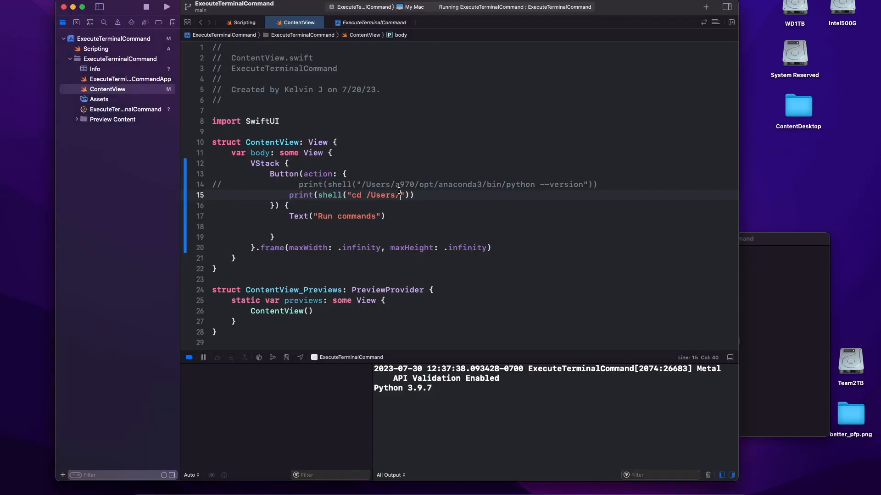
text(a970)
text(/Code)
text(Former)
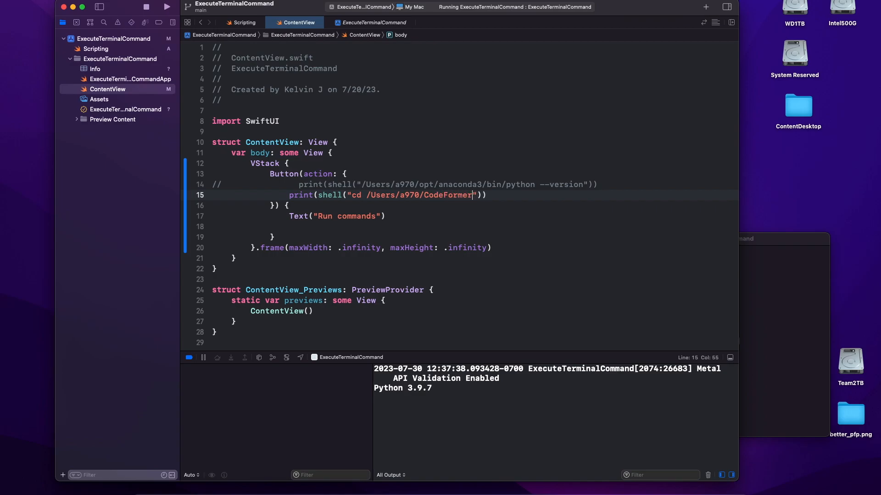
text(; )
text(/User)
text(s)
key(BackSpace)
key(BackSpace)
key(BackSpace)
key(BackSpace)
key(BackSpace)
key(BackSpace)
drag(354, 194, 475, 195)
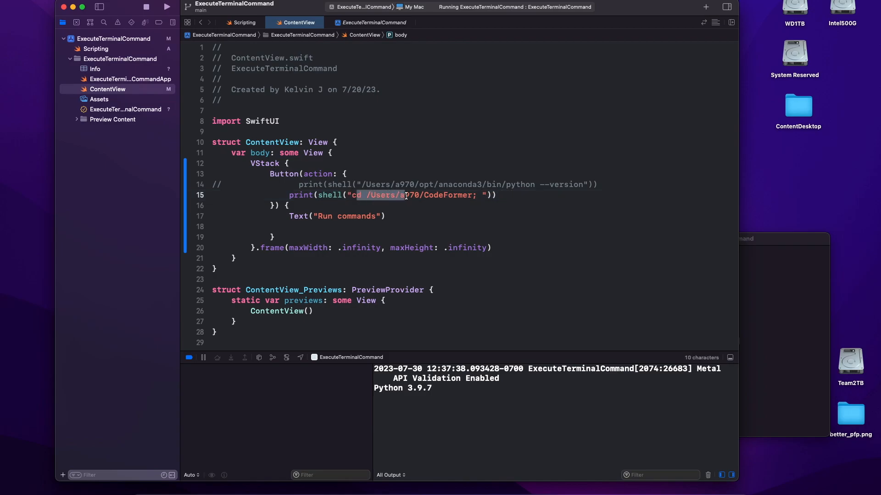
click(480, 195)
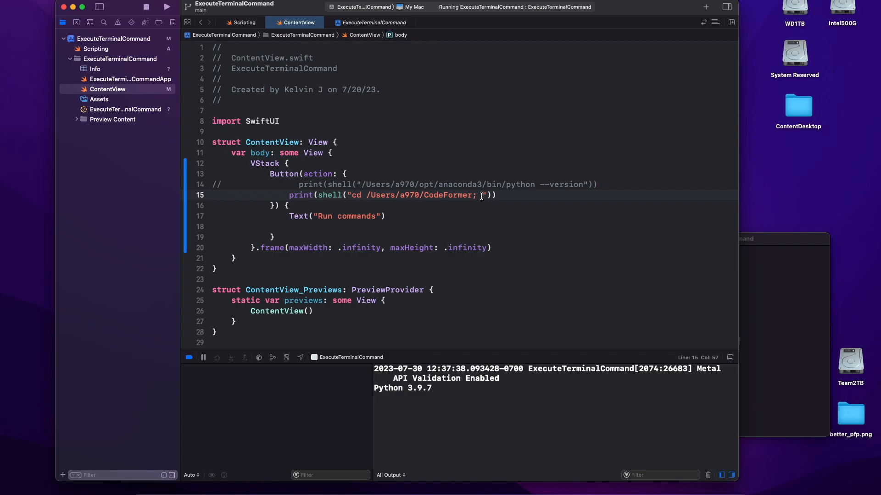
text(ls)
text(;)
click(422, 184)
click(166, 9)
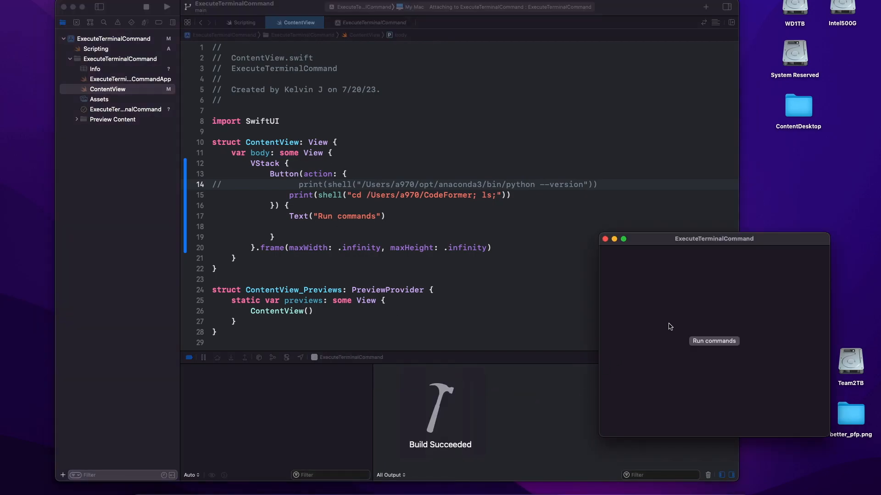
Step: Run commands in the app and review the CodeFormer ls output in the console
click(709, 342)
click(482, 410)
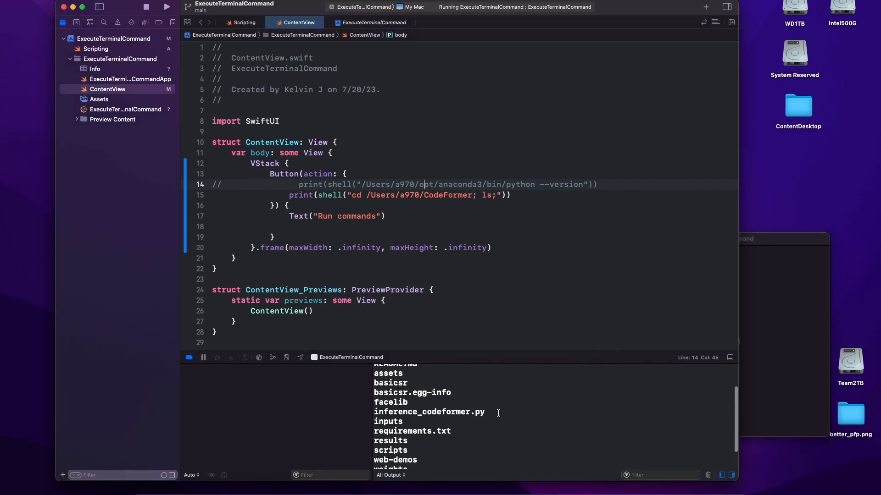
scroll(481, 410, up, 5)
mouse_move(410, 389)
mouse_down()
mouse_move(413, 451)
mouse_move(385, 382)
mouse_up()
click(409, 418)
scroll(399, 405, down, 4)
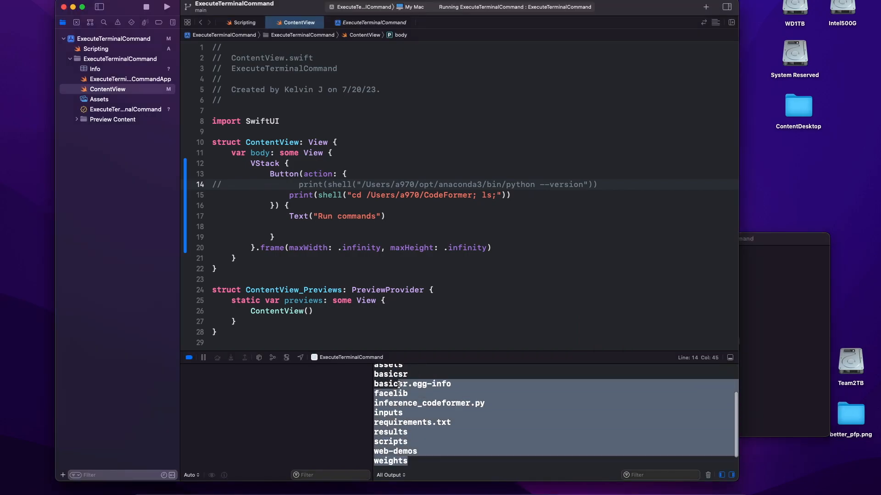
click(378, 383)
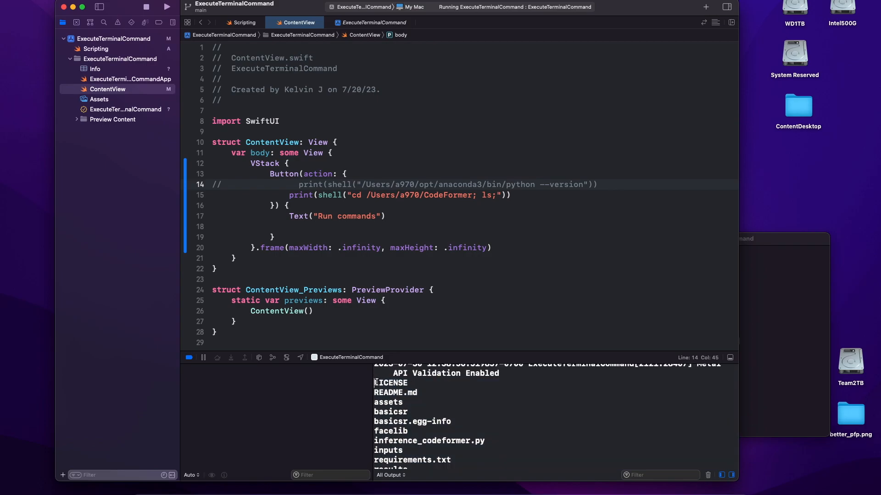
drag(437, 223, 385, 217)
Step: Select the hardcoded user name a970 in line 15's path for removal
click(417, 195)
double_click(414, 195)
click(404, 194)
mouse_move(401, 195)
mouse_down()
mouse_move(417, 195)
mouse_move(400, 195)
mouse_up()
click(419, 194)
click(401, 195)
drag(401, 194, 420, 195)
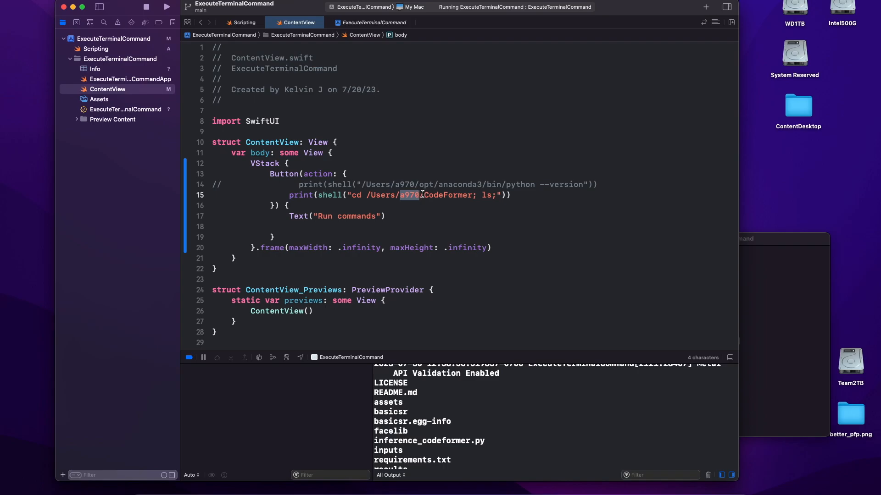
text(\())
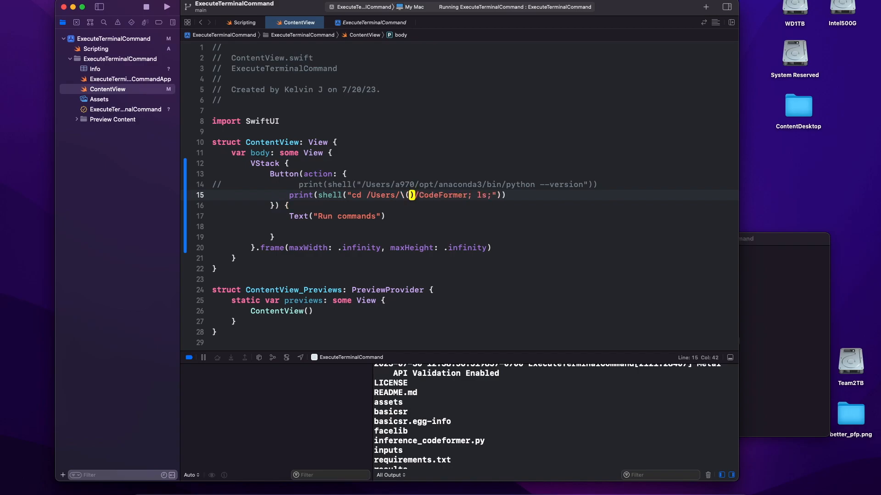
text(NSUsern)
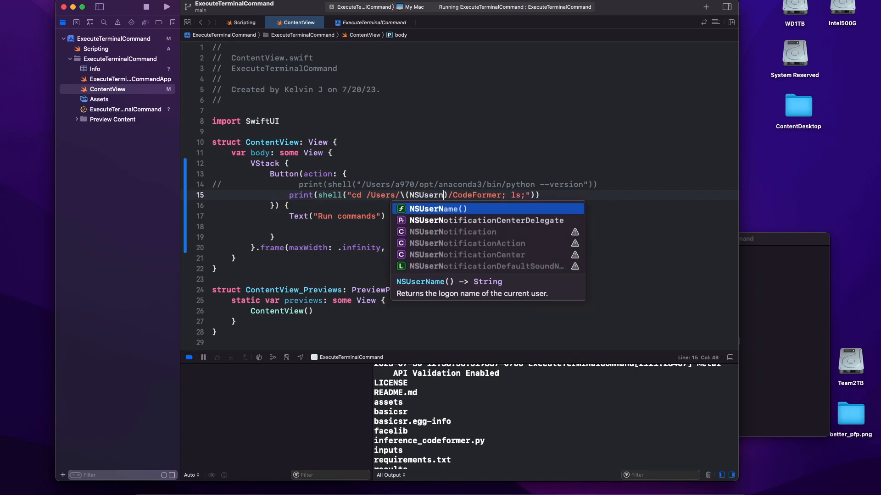
Step: Finish line 15's cd path with \(NSUserName())/CodeFormer, rebuild the app and run the commands to list that folder
key(Return)
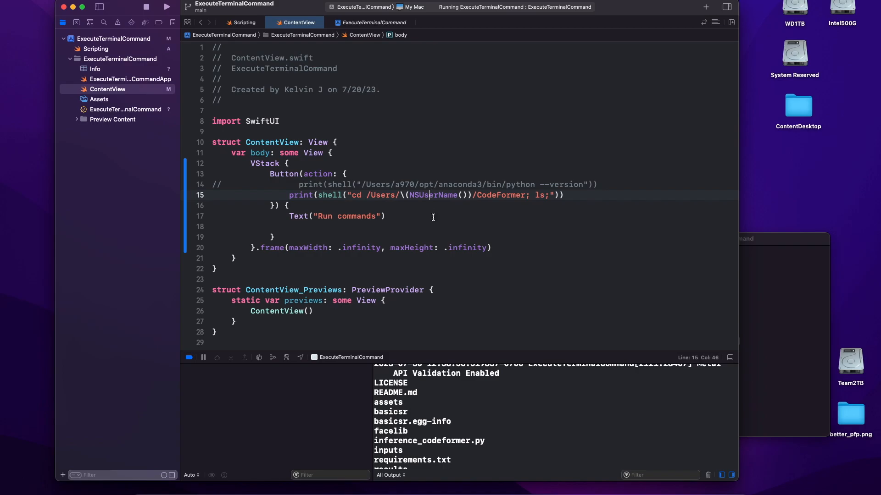
click(167, 7)
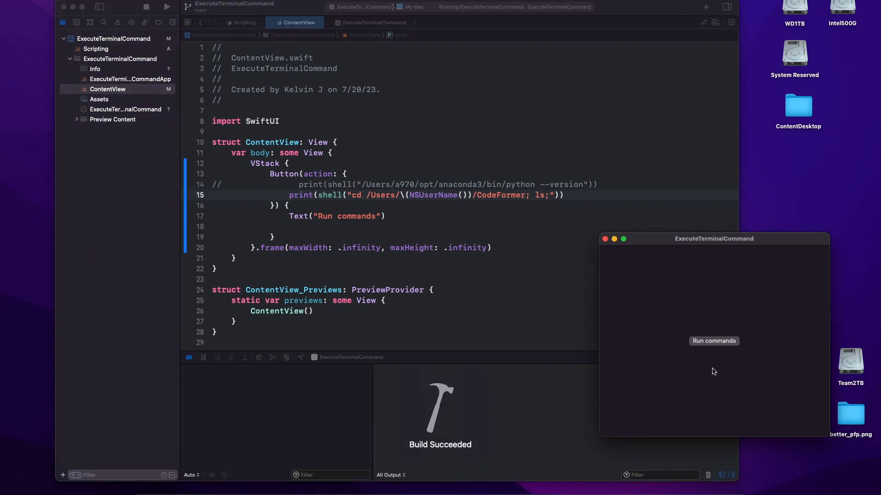
click(719, 342)
click(553, 428)
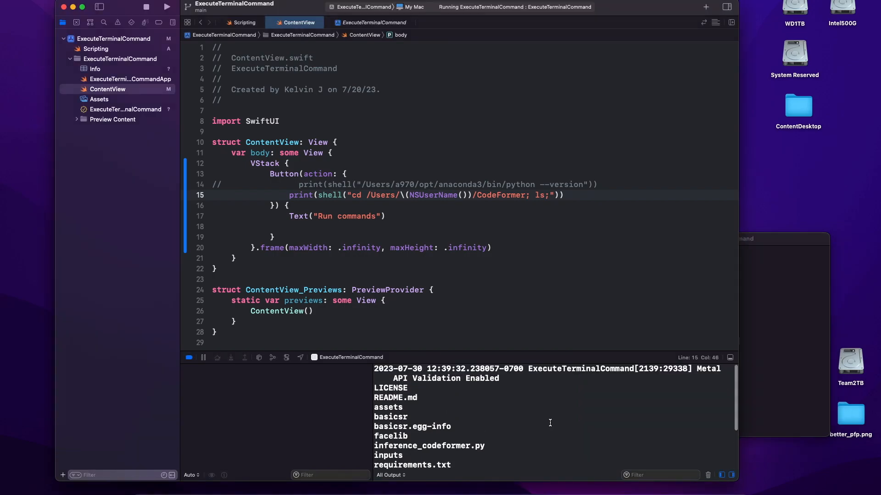
Step: Review the print statement on line 15 and move the running app's window aside, keeping the editor focused
click(567, 195)
drag(564, 195, 292, 195)
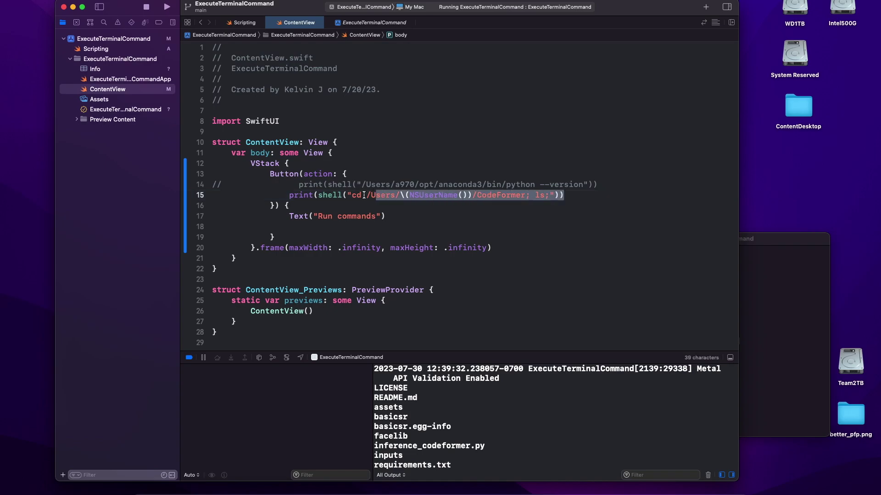
click(292, 195)
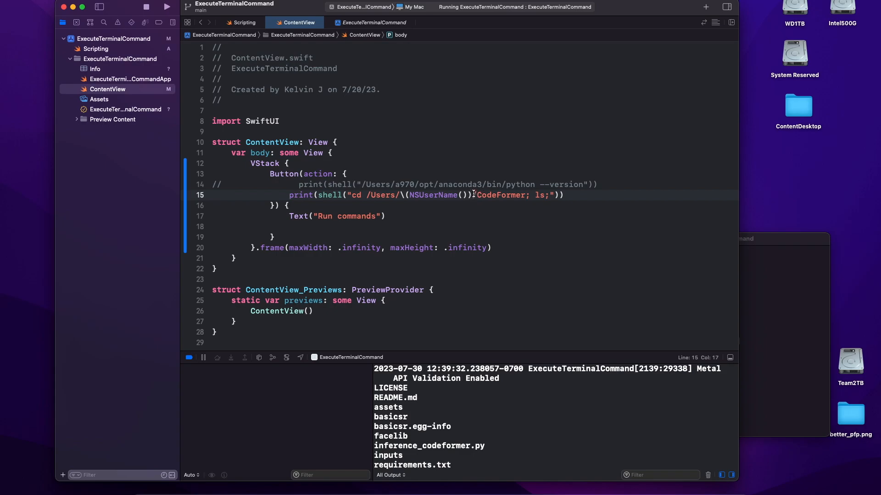
click(769, 243)
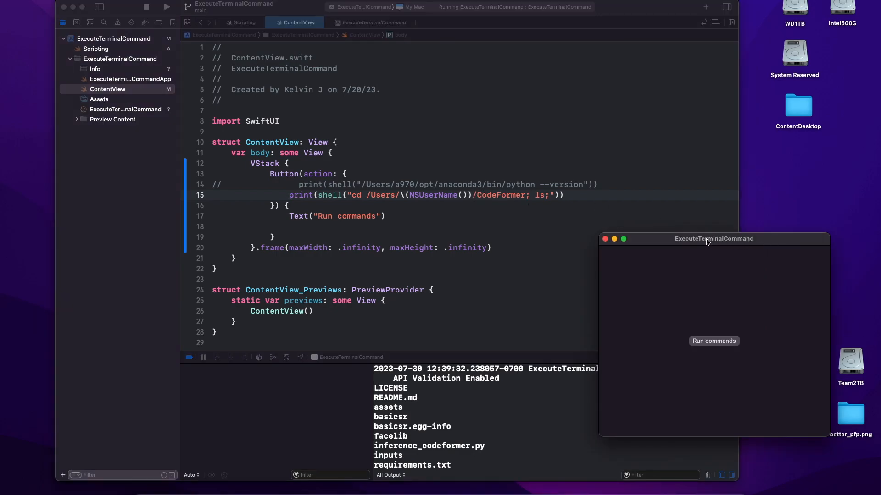
drag(707, 242, 729, 238)
click(545, 195)
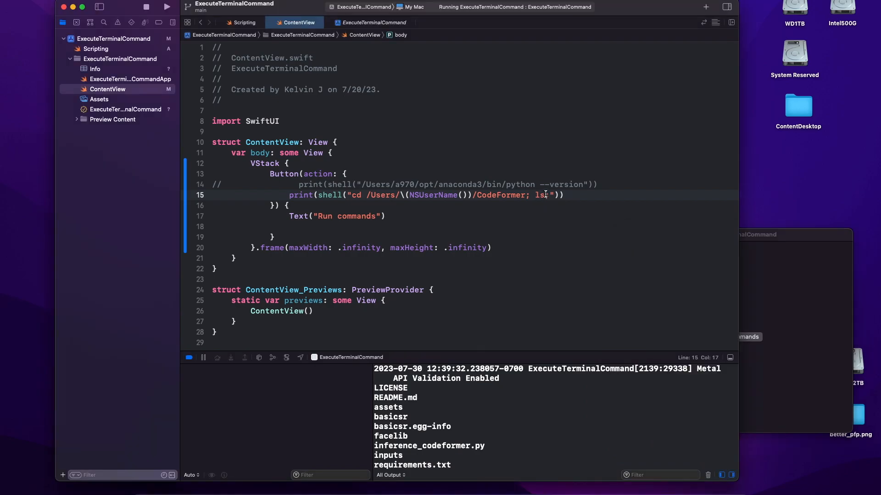
click(791, 289)
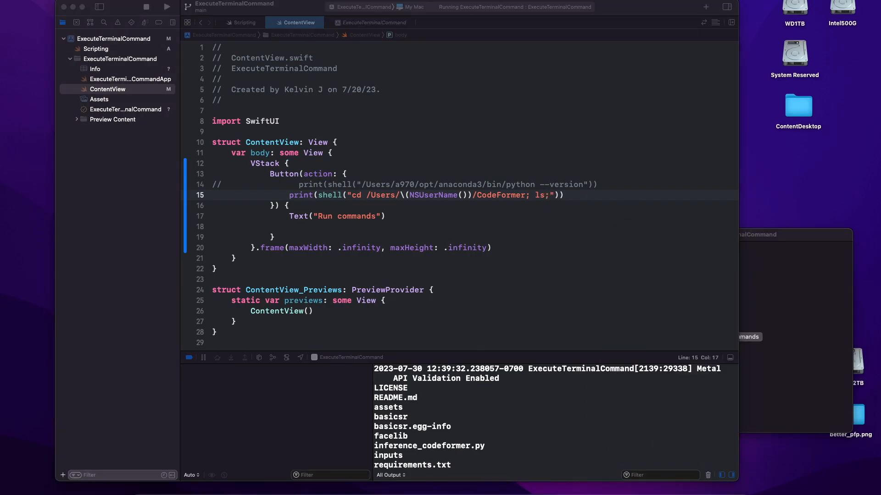
key(super+grave)
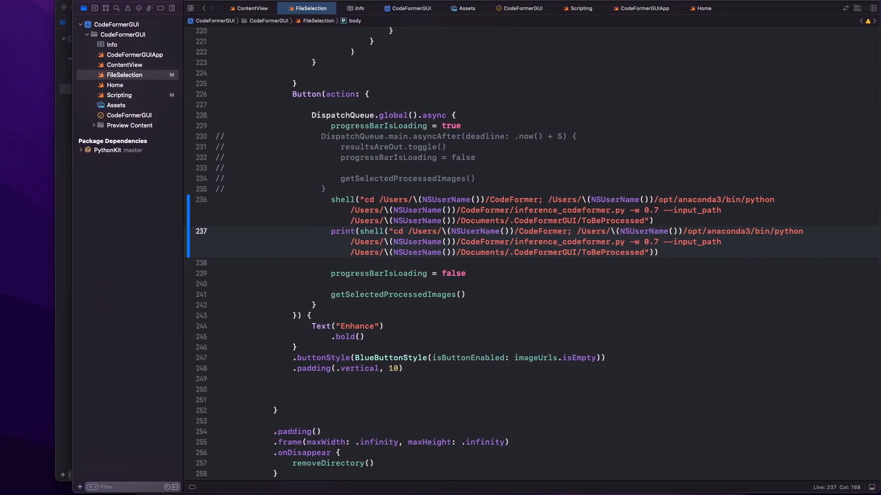
click(398, 233)
drag(343, 200, 678, 212)
click(572, 205)
drag(577, 210, 707, 210)
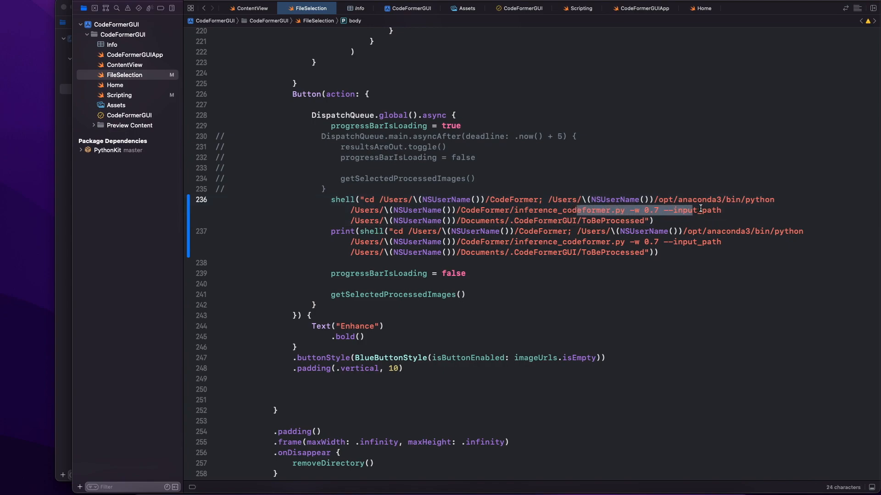
click(583, 210)
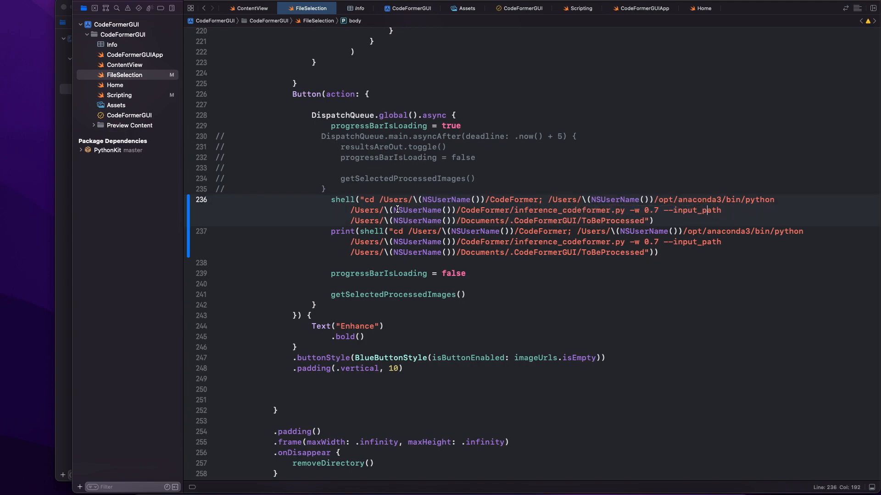
drag(403, 200, 773, 200)
click(542, 200)
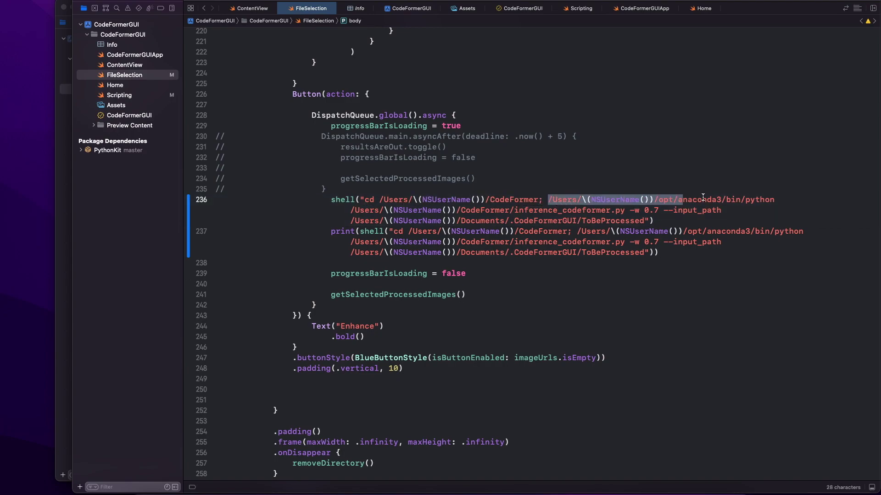
click(773, 200)
drag(552, 200, 773, 199)
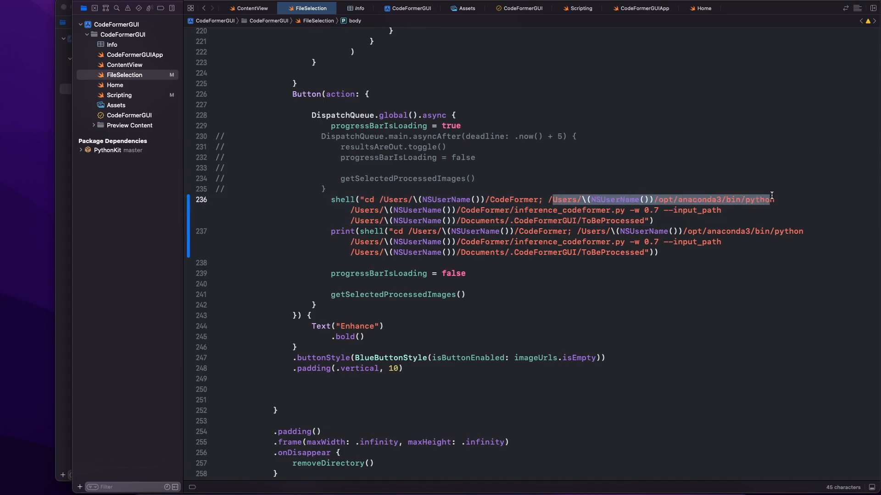
click(773, 200)
drag(386, 211, 485, 210)
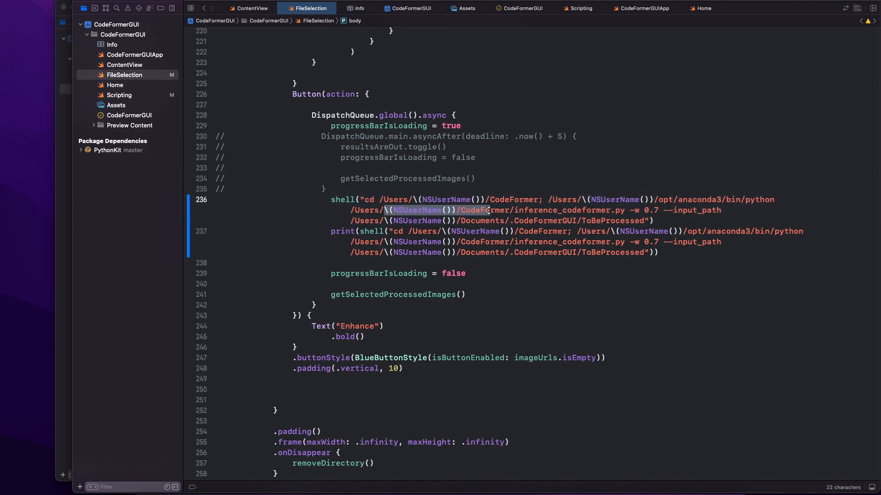
click(509, 210)
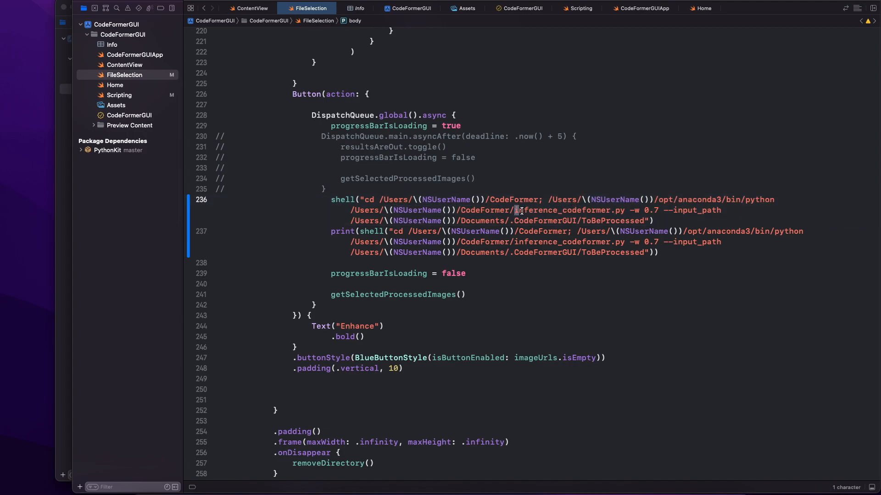
drag(514, 211, 623, 210)
click(625, 210)
drag(523, 209, 605, 215)
click(625, 211)
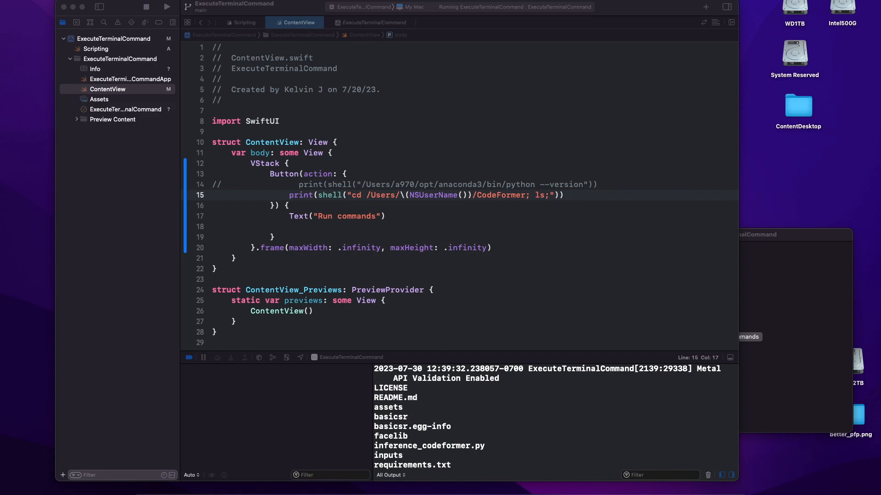
Step: Uncomment the python --version call on line 14 and replace its hardcoded username with \(NSUserName())
click(463, 185)
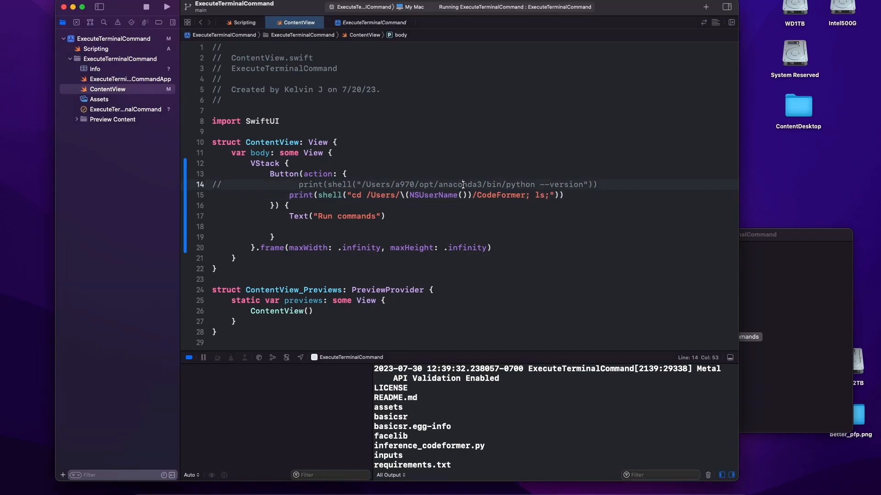
key(Right)
key(Right)
key(Right)
key(super+slash)
double_click(395, 184)
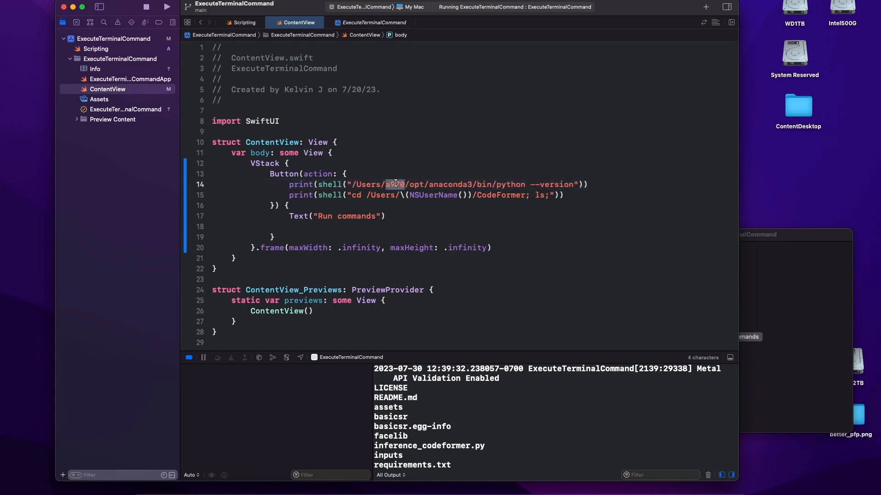
text(\()
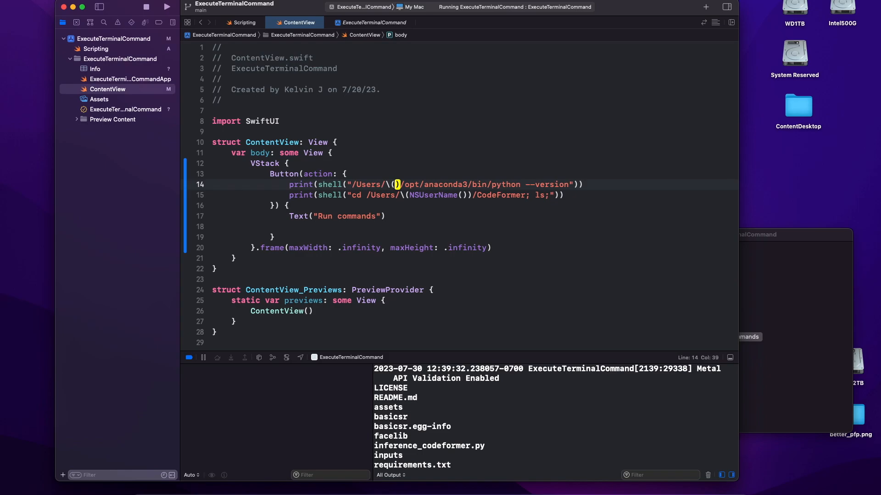
text(NSUserName())
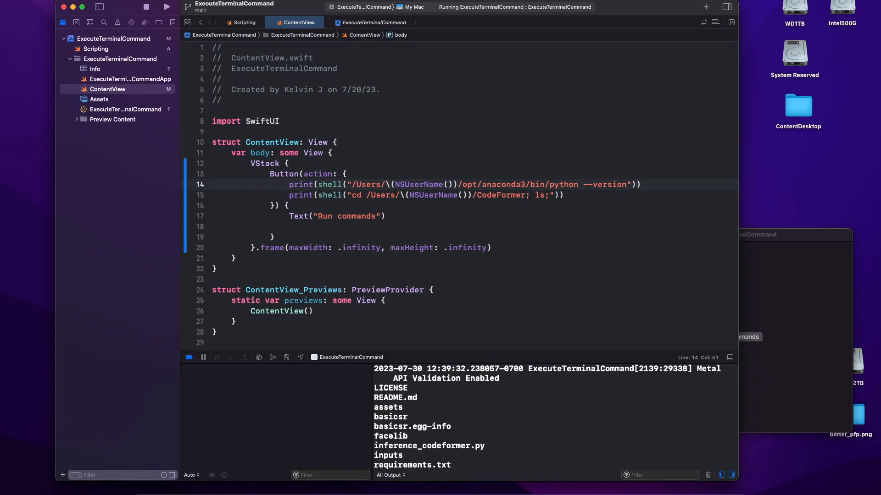
Step: Select the print wrapper around the shell call on line 15, ready to remove it
drag(558, 195, 318, 195)
click(316, 195)
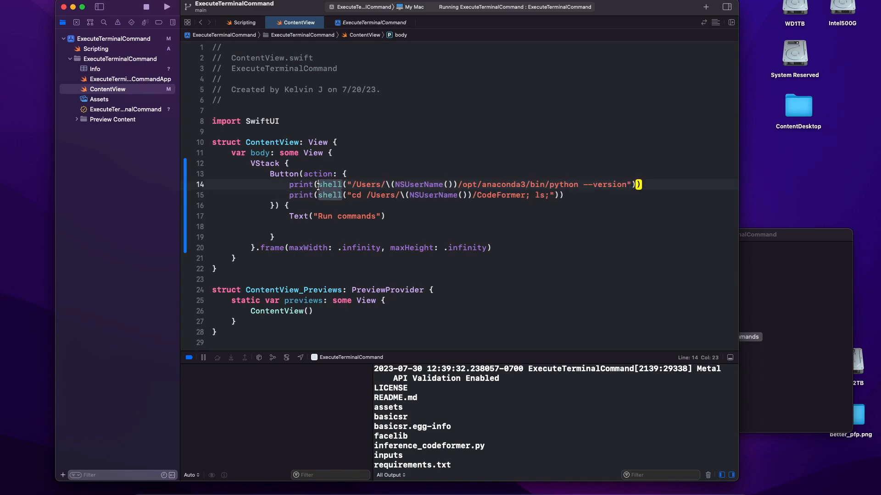
drag(315, 195, 288, 196)
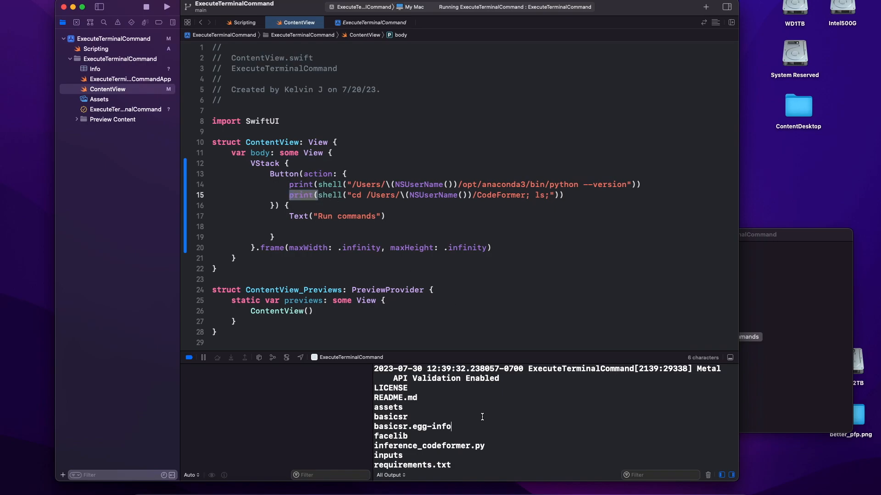
scroll(481, 423, down, 5)
Step: Strip print() from line 15 so it is a plain shell("cd .../CodeFormer; ls;") call
click(321, 238)
drag(317, 194, 289, 194)
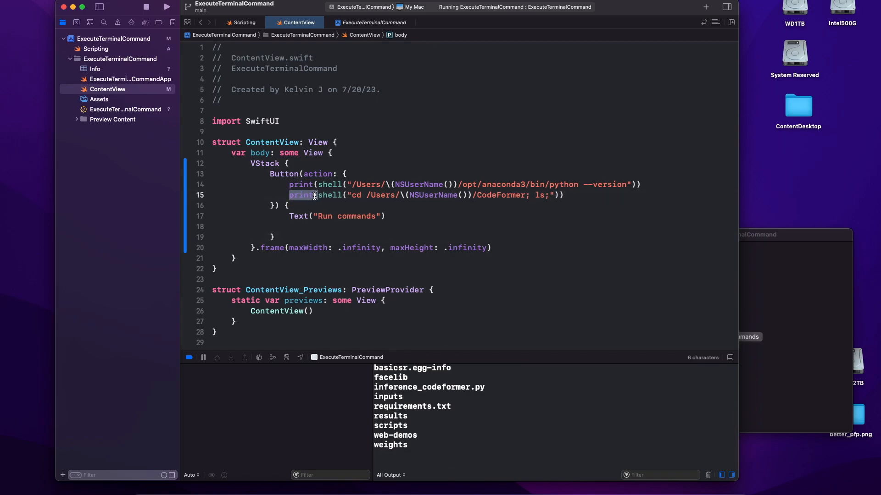
key(BackSpace)
key(super+Right)
key(BackSpace)
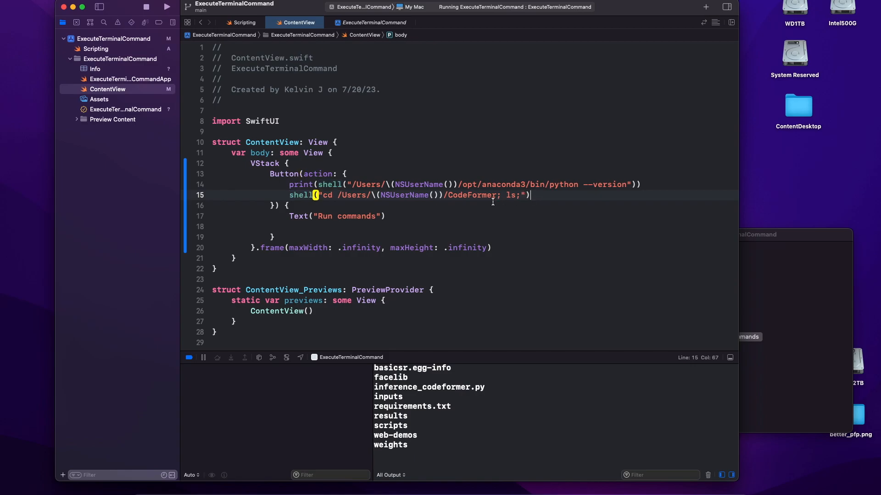
Step: Duplicate the cd/ls shell call onto a new line below and wrap the copy in print(...)
click(290, 195)
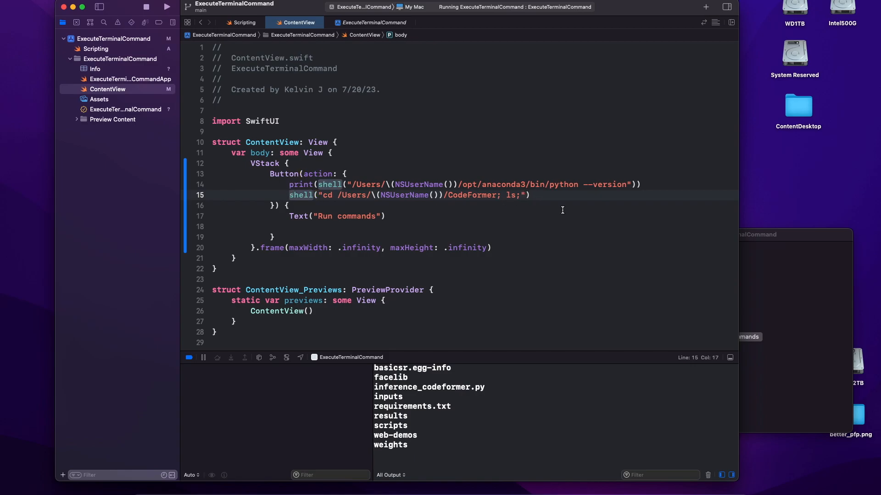
key(Return)
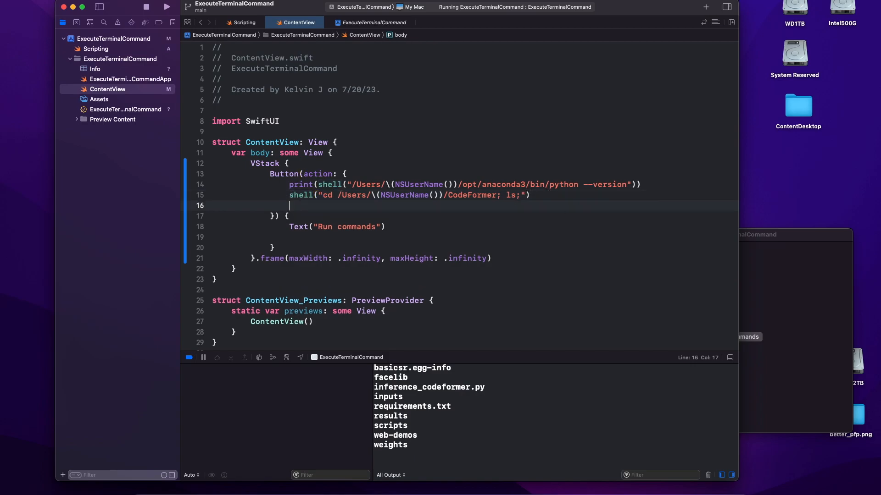
drag(530, 194, 290, 196)
key(super+c)
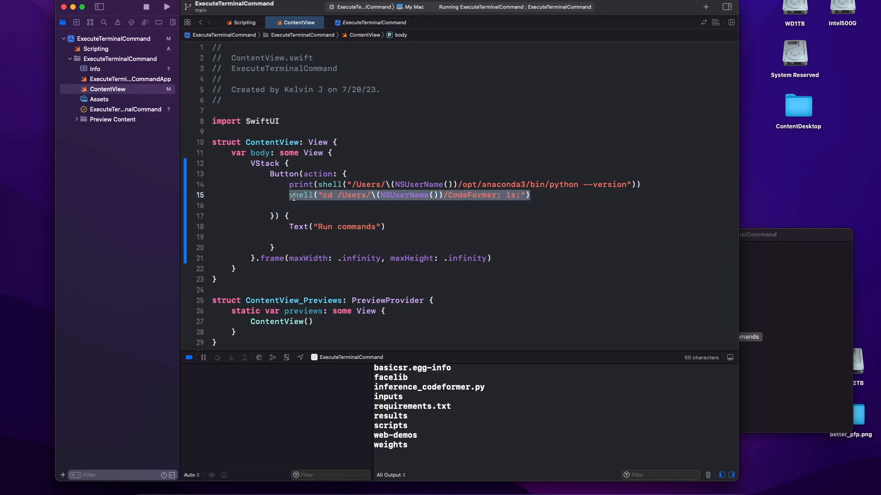
click(302, 207)
key(super+v)
click(289, 206)
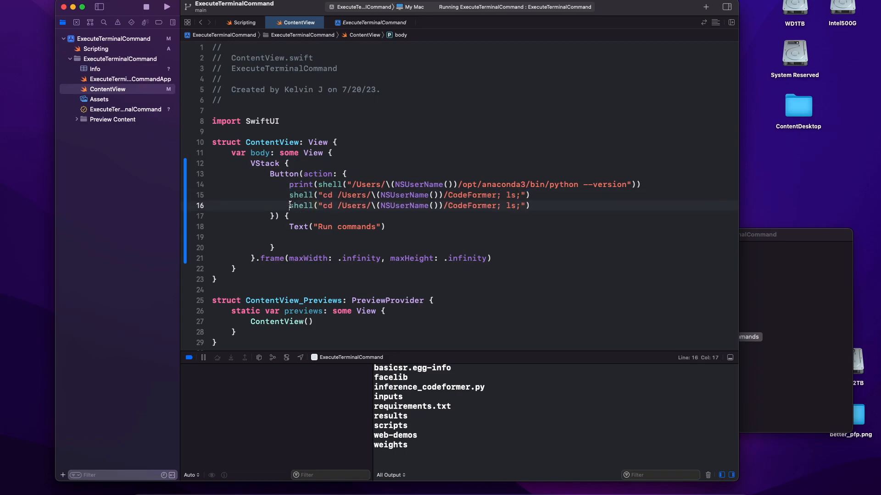
text(print()
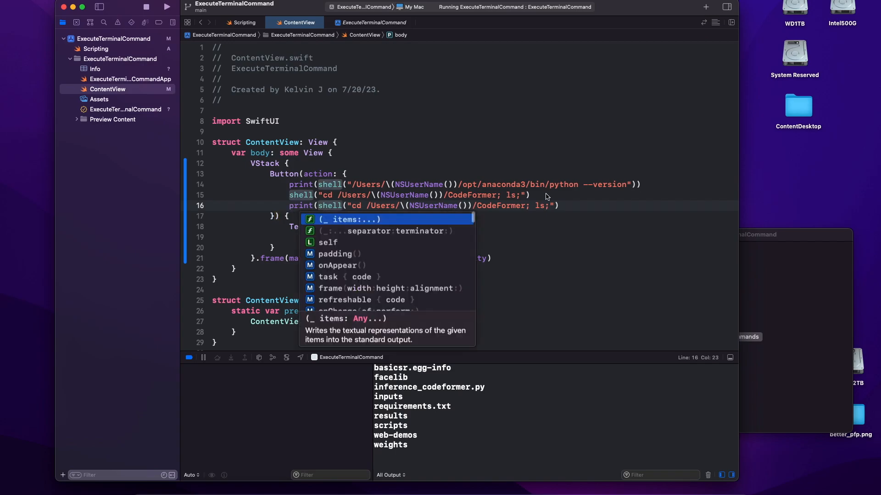
click(558, 206)
text())
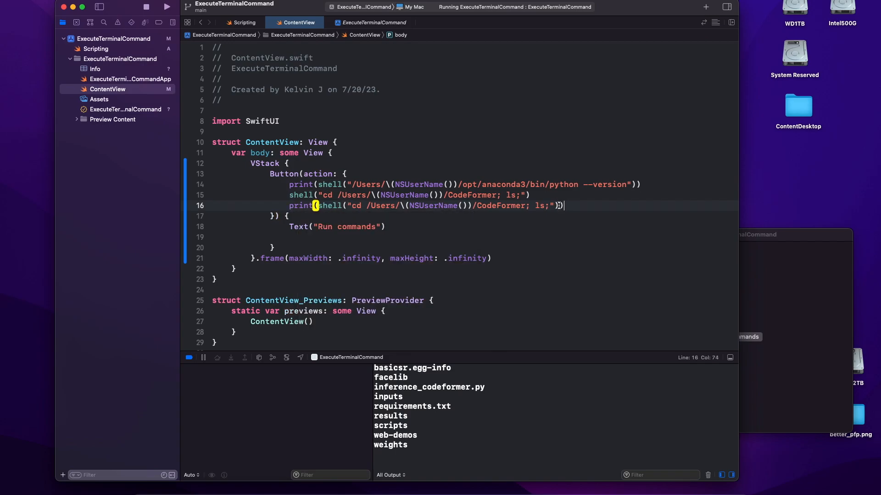
Step: Move the print(shell(...)) copy above the plain call with blank lines around, and enlarge the console
drag(562, 206, 290, 205)
key(super+x)
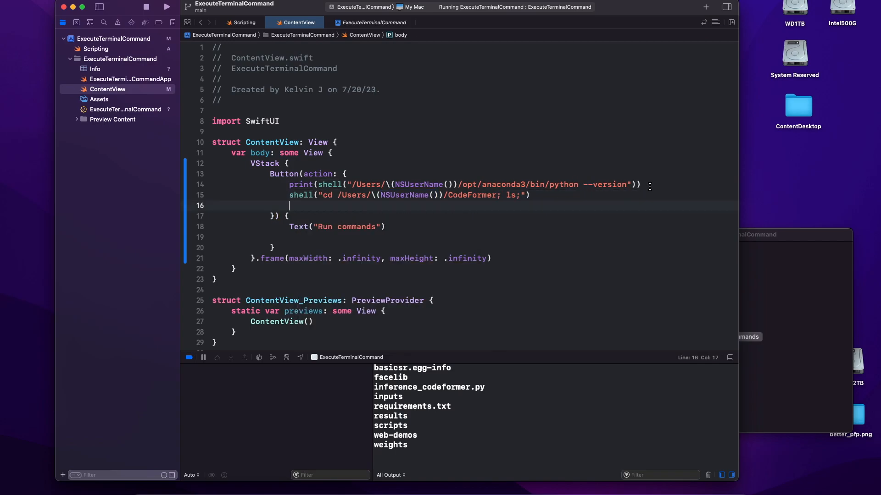
click(649, 185)
key(Return)
key(super+v)
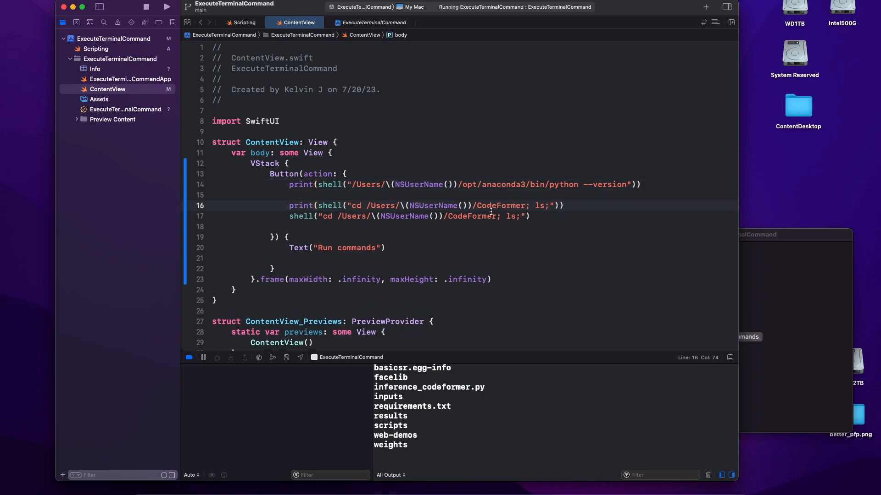
mouse_move(475, 351)
mouse_down()
mouse_move(472, 288)
mouse_move(475, 315)
mouse_up()
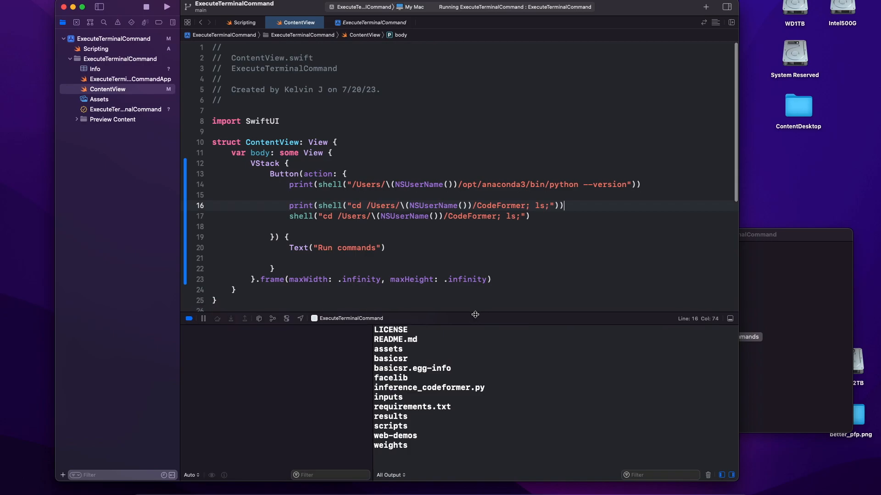